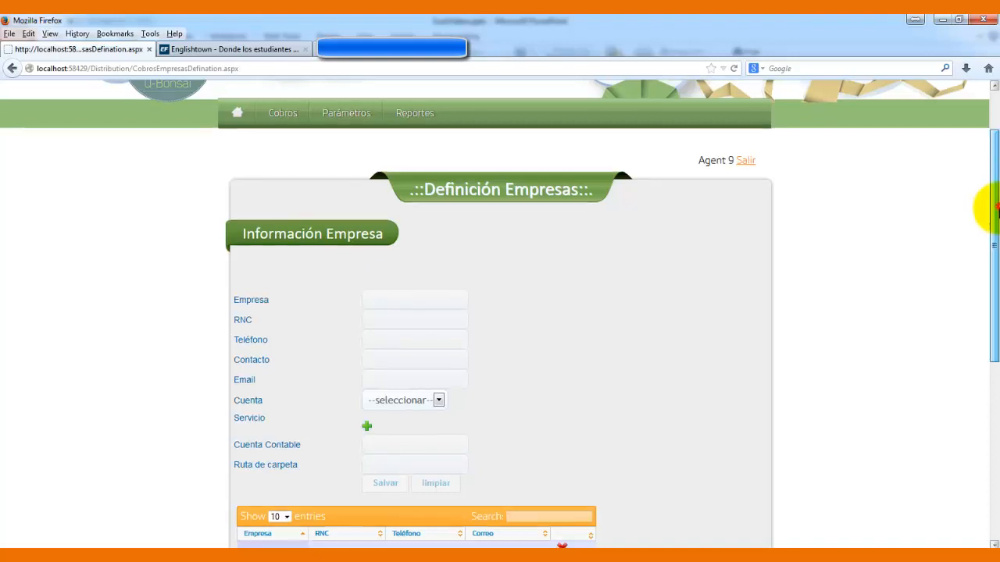
- Scroll the Definición Empresas page down to show the companies table below the form
{"action": "left_click_drag", "start_coordinate": [998, 211], "coordinate": [995, 248]}
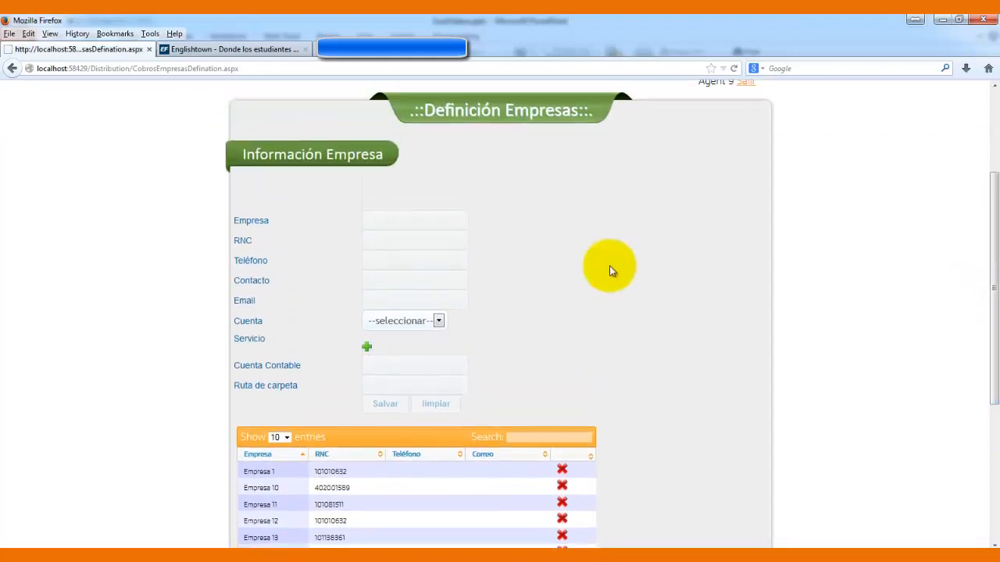
- Enter Empresa 55 as the new company's name
{"action": "left_click", "coordinate": [446, 228]}
{"action": "type", "text": "E"}
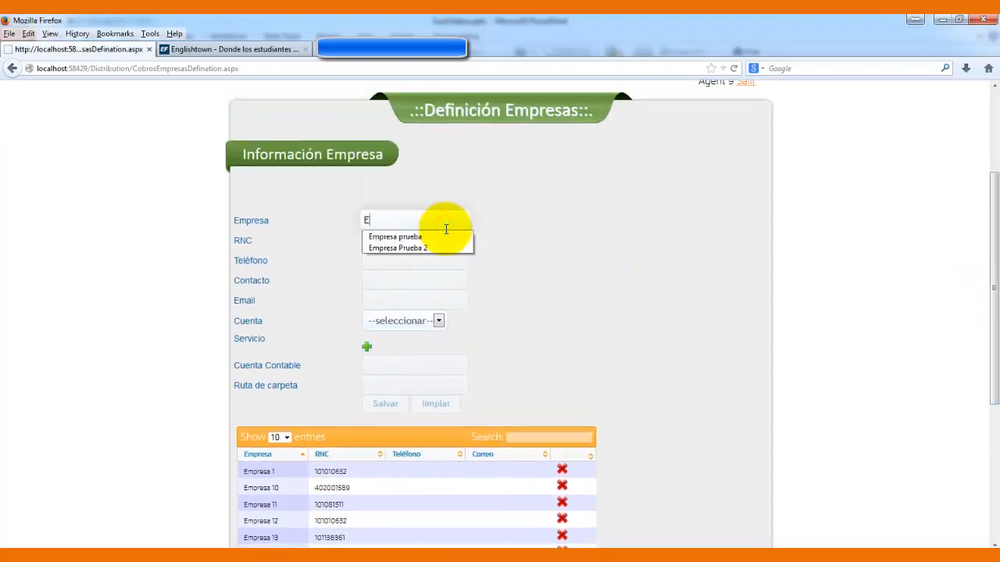
{"action": "type", "text": "mpresa 55"}
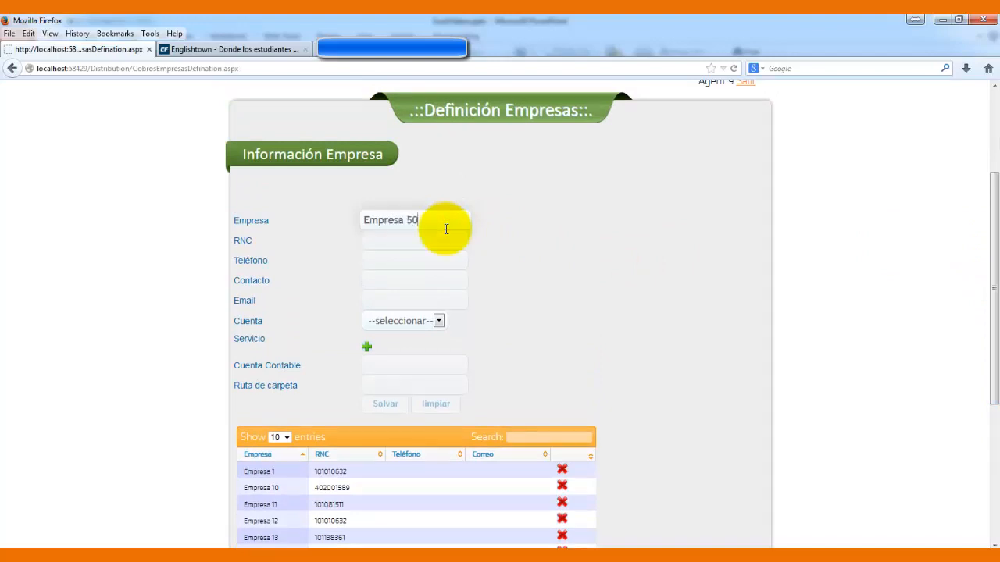
{"action": "key", "text": "BackSpace"}
{"action": "type", "text": "5"}
{"action": "left_click", "coordinate": [404, 240]}
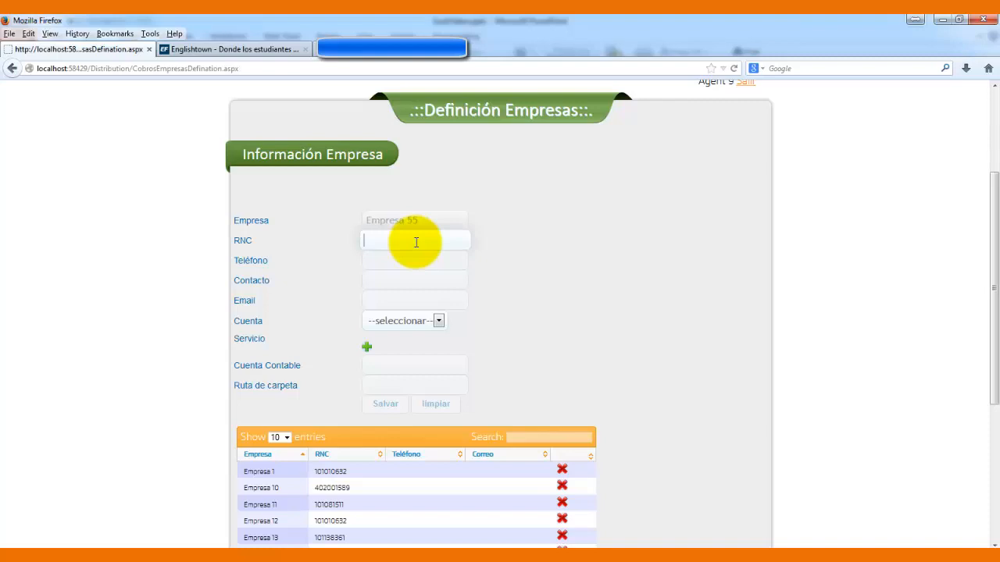
- Fill in the company's RNC, phone number and e-mail, then bring up the service list
{"action": "left_click", "coordinate": [417, 242]}
{"action": "type", "text": "8832342"}
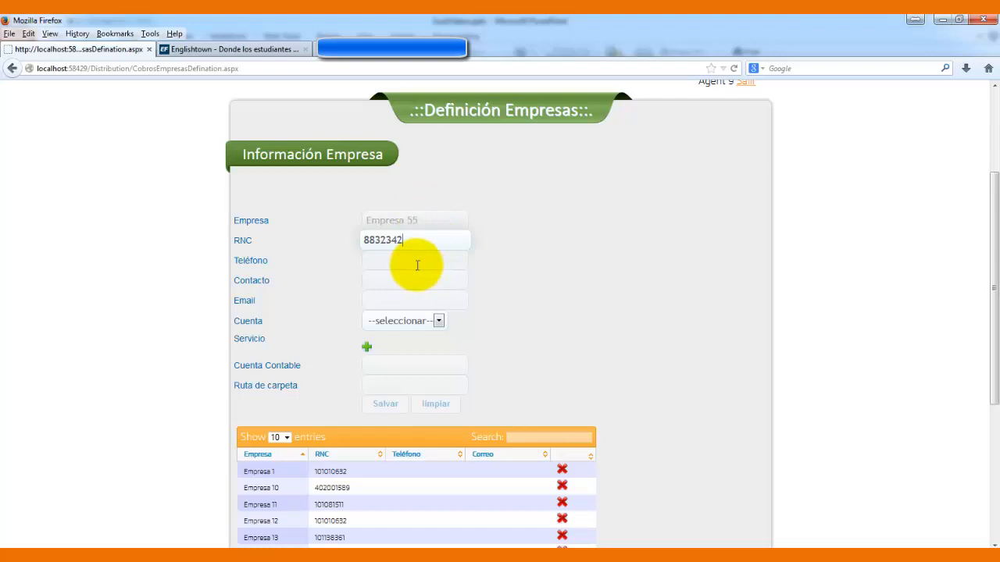
{"action": "left_click", "coordinate": [417, 263]}
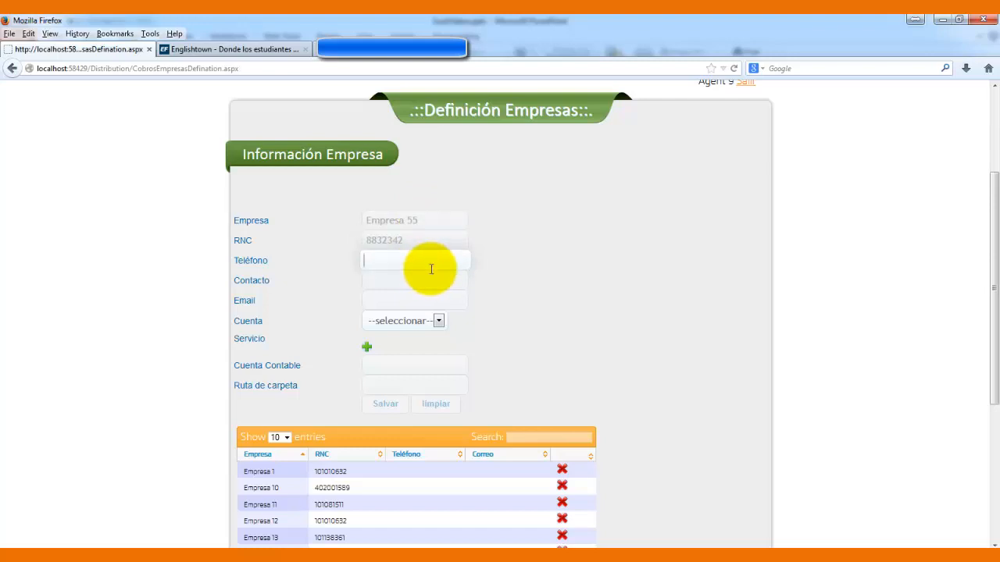
{"action": "type", "text": "787214785"}
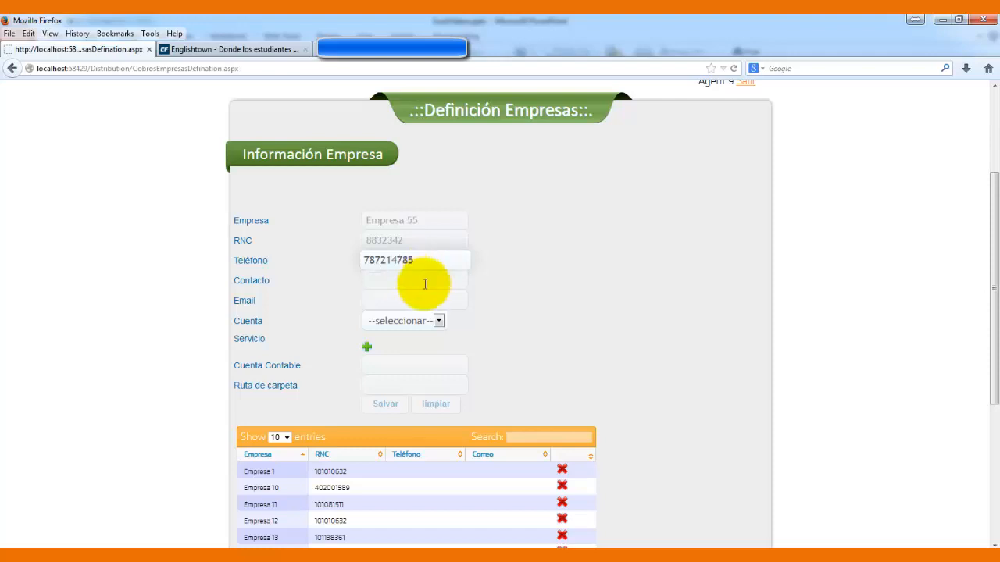
{"action": "left_click", "coordinate": [435, 301]}
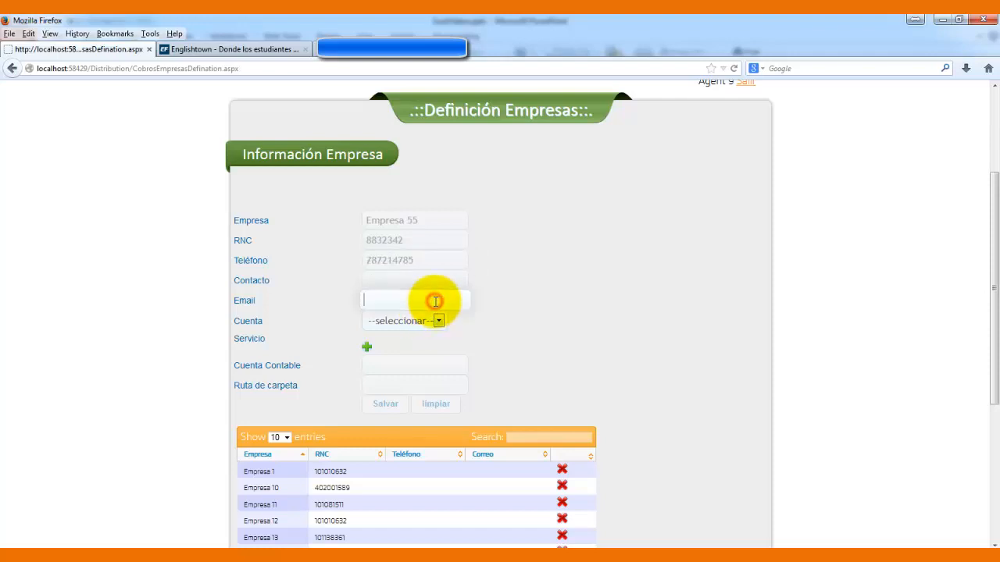
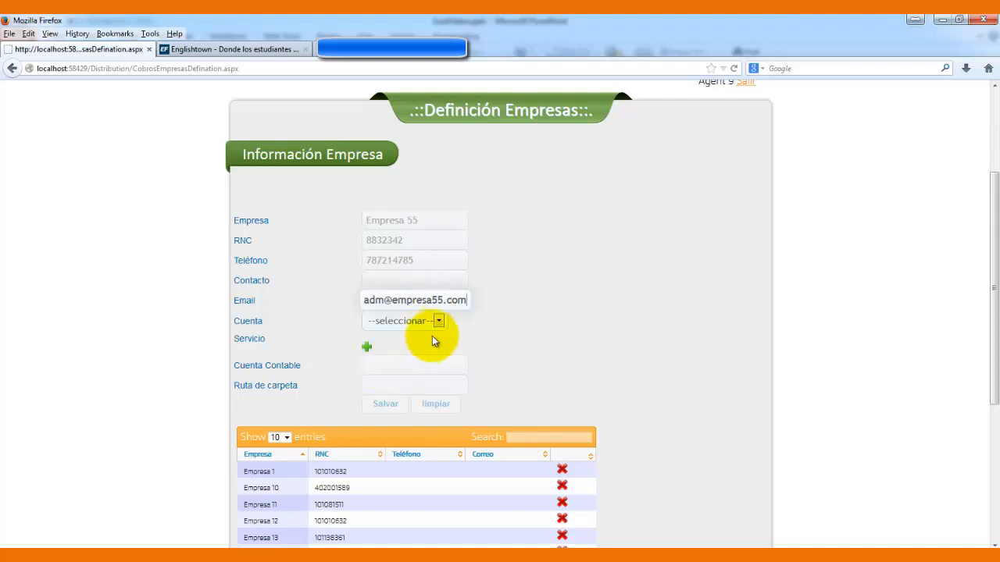
{"action": "left_click", "coordinate": [367, 348]}
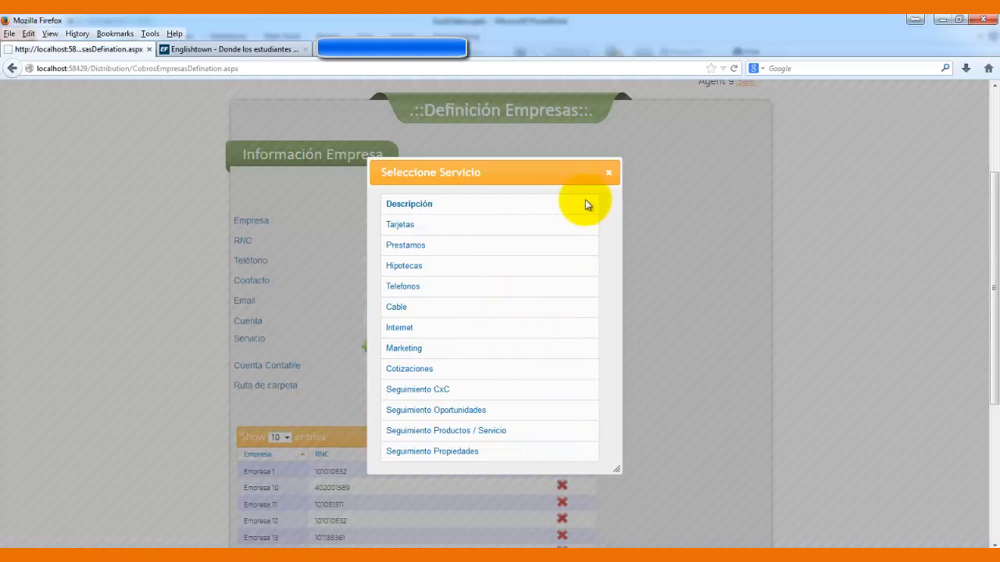
- Close the Seleccione Servicio list without a selection and go to the Cuenta Contable field
{"action": "left_click", "coordinate": [607, 174]}
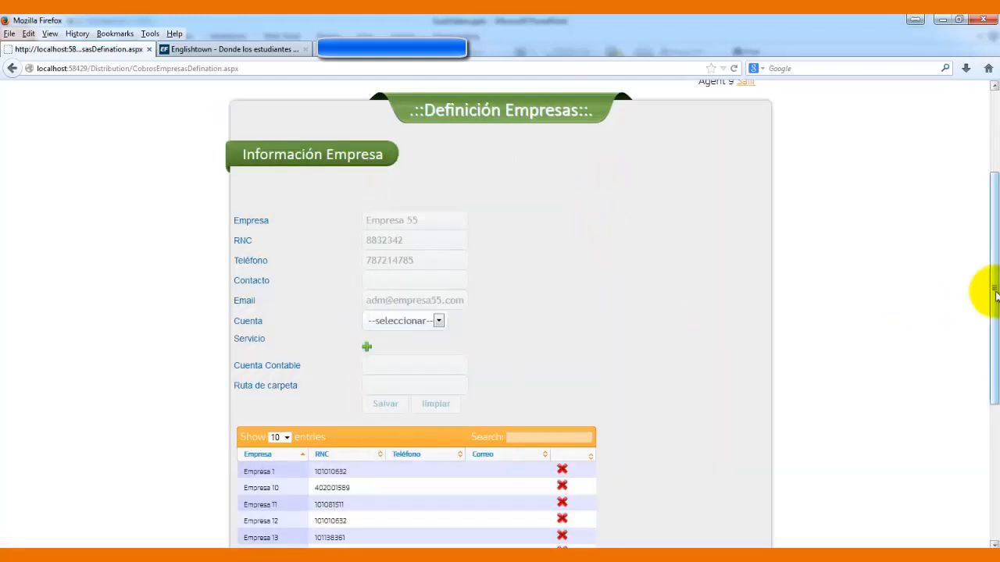
{"action": "left_click_drag", "start_coordinate": [995, 254], "coordinate": [997, 297]}
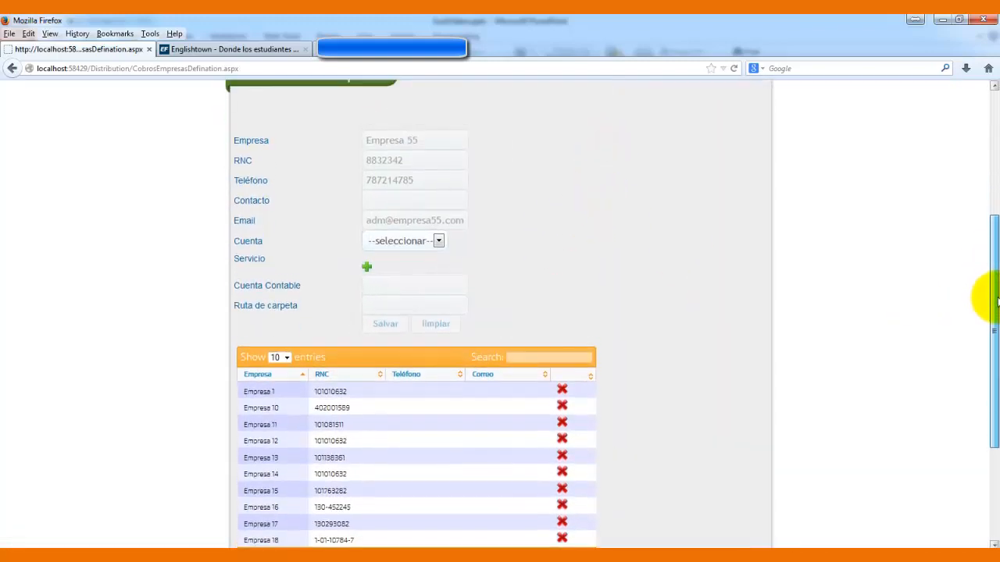
{"action": "left_click", "coordinate": [410, 284]}
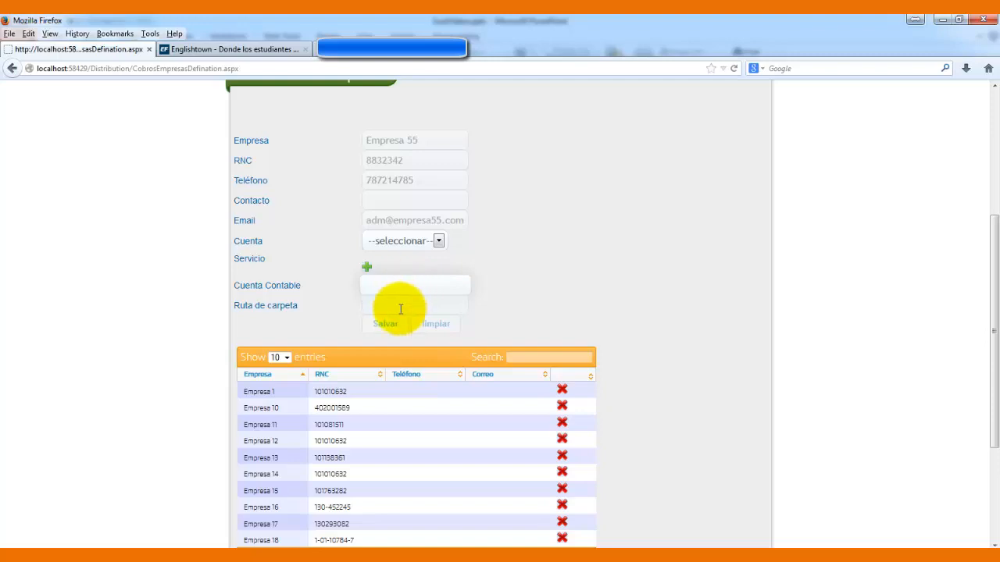
- Enter the contact person's name and save Empresa 55 as a new company record
{"action": "left_click", "coordinate": [398, 308]}
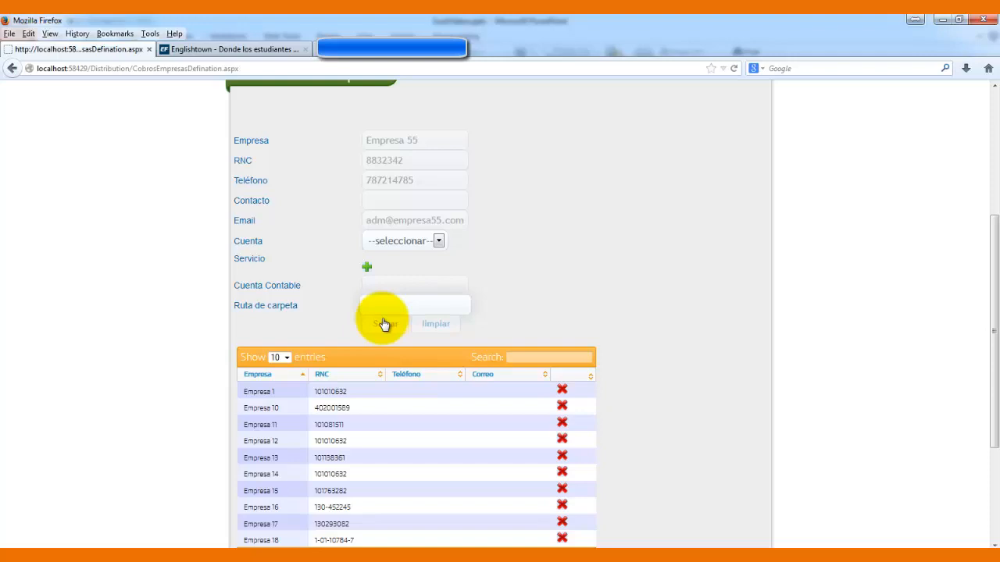
{"action": "left_click", "coordinate": [391, 202]}
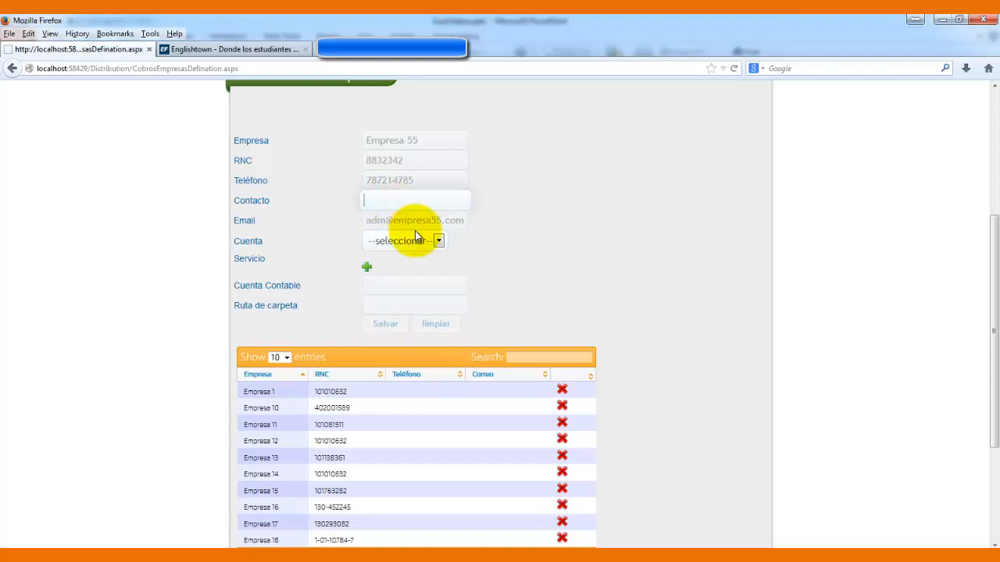
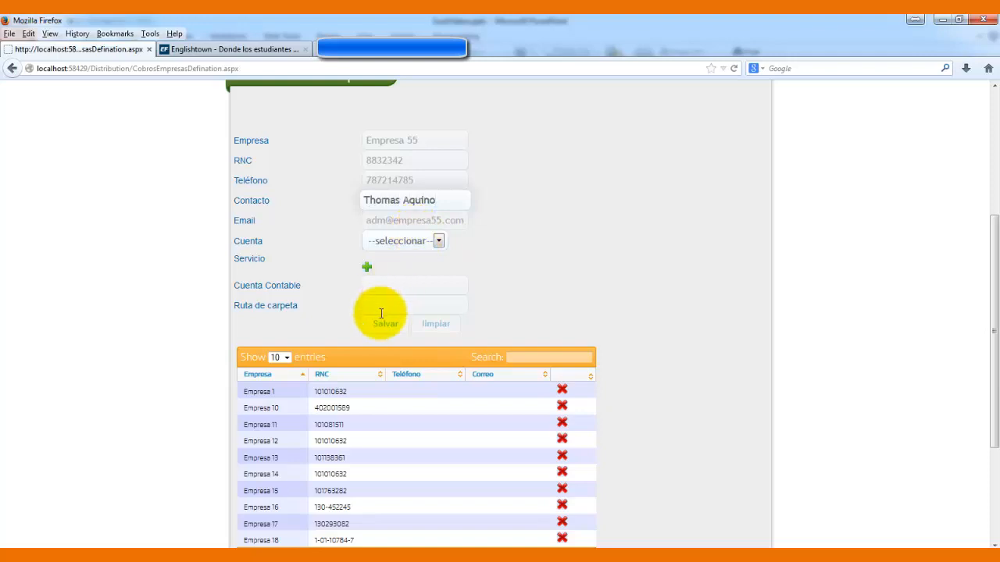
{"action": "left_click", "coordinate": [380, 324]}
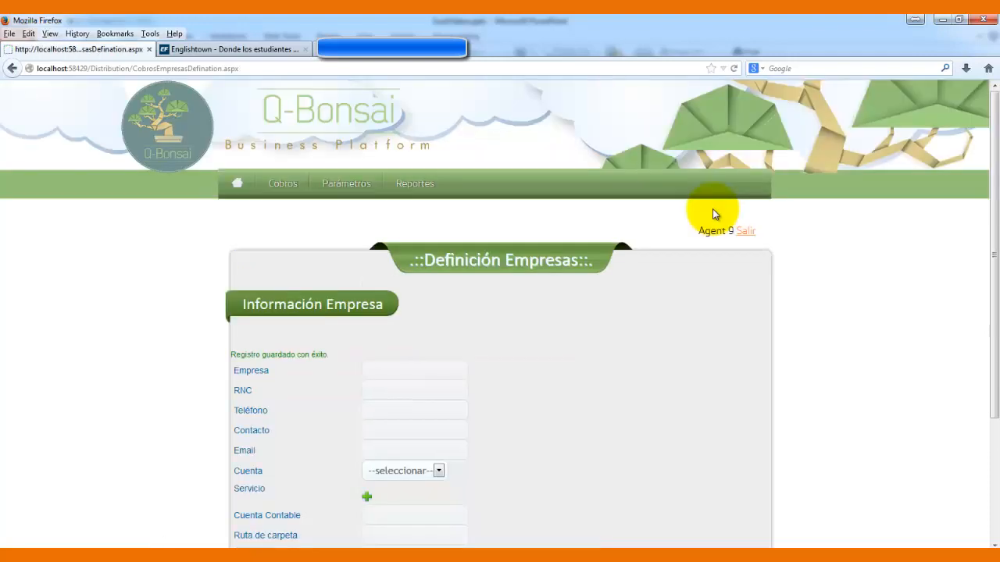
- Search the companies table for 'empresa 55', briefly checking the PowerPoint guide
{"action": "left_click_drag", "start_coordinate": [992, 179], "coordinate": [990, 343]}
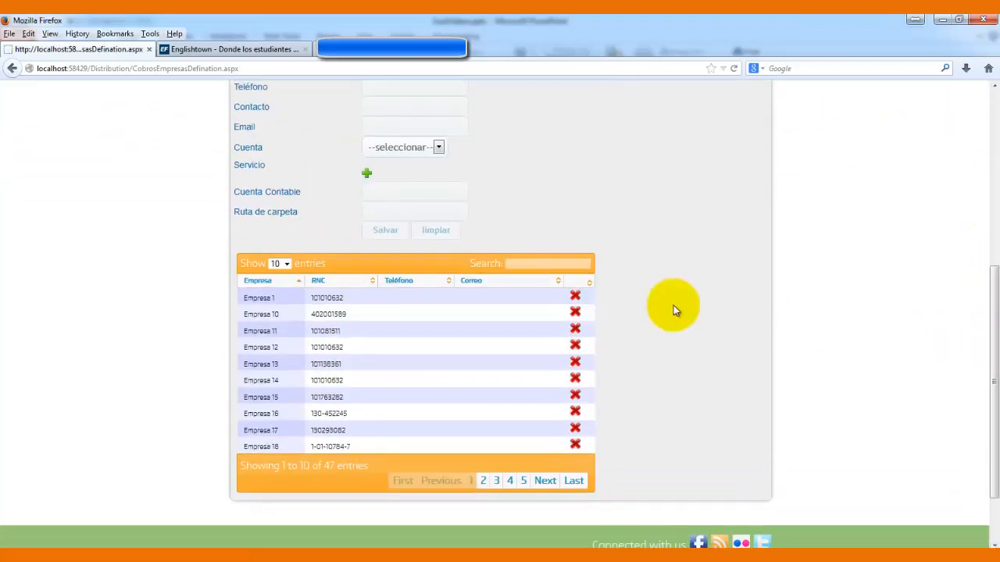
{"action": "left_click", "coordinate": [548, 264]}
{"action": "type", "text": "empresa"}
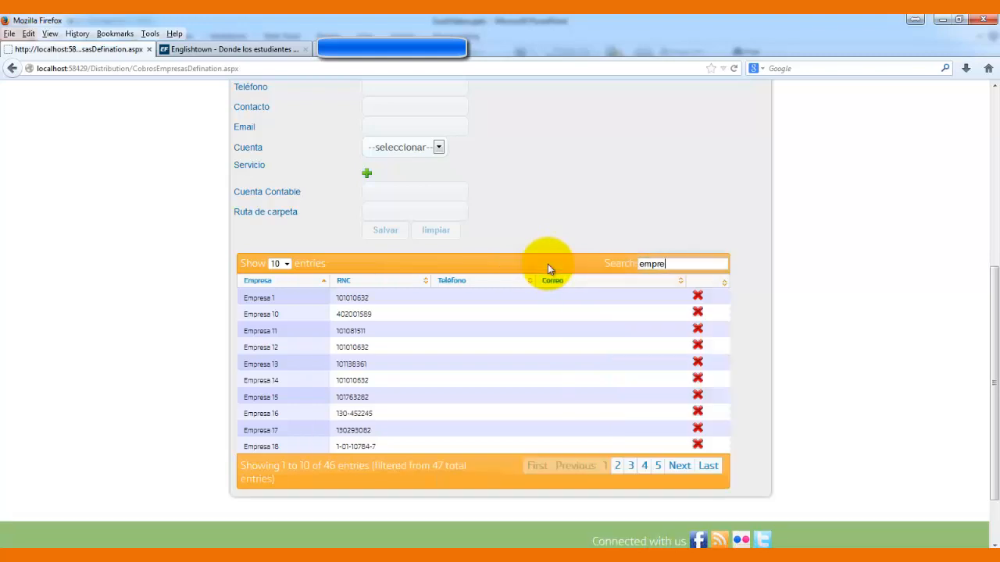
{"action": "type", "text": " 55"}
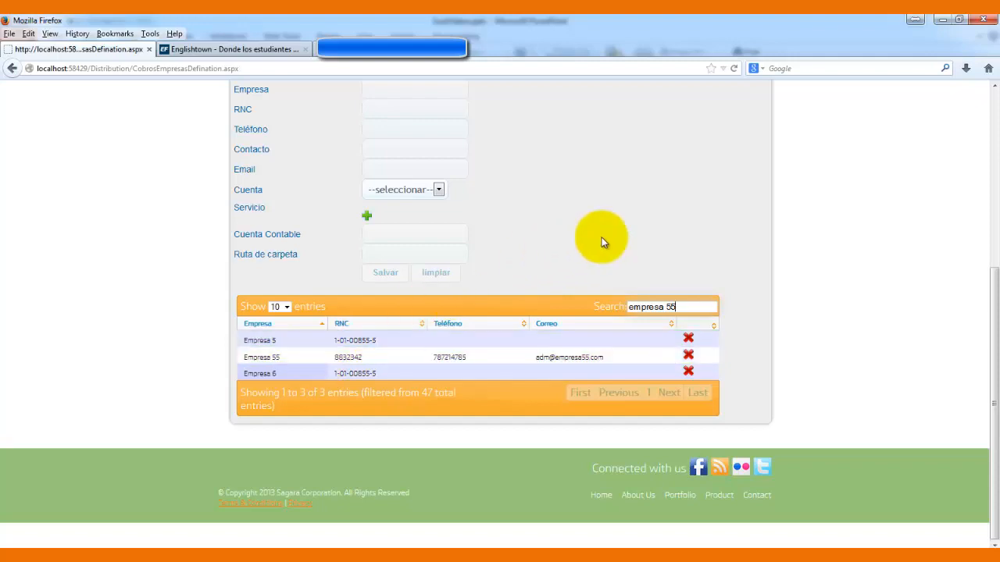
{"action": "left_click", "coordinate": [524, 545]}
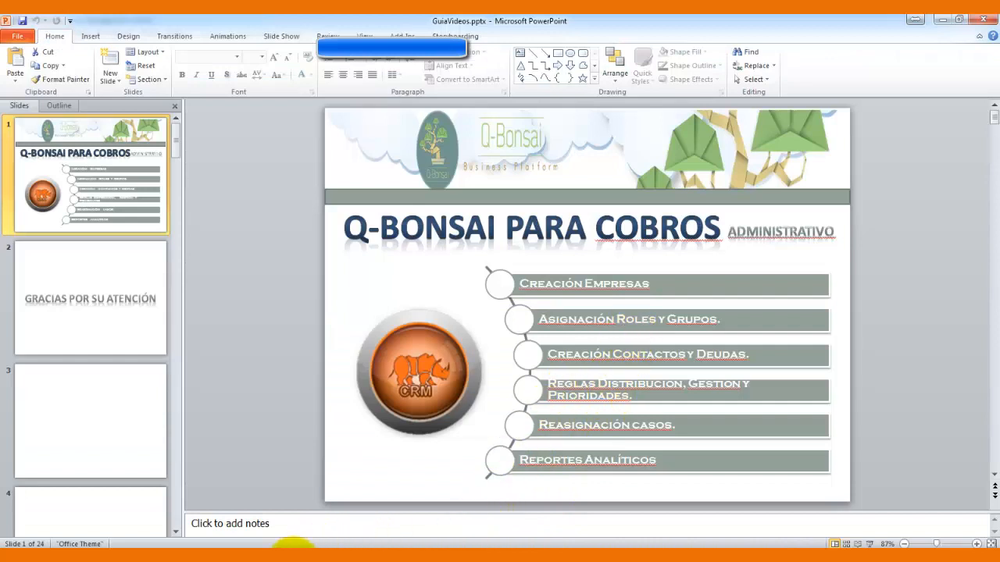
{"action": "left_click", "coordinate": [291, 545]}
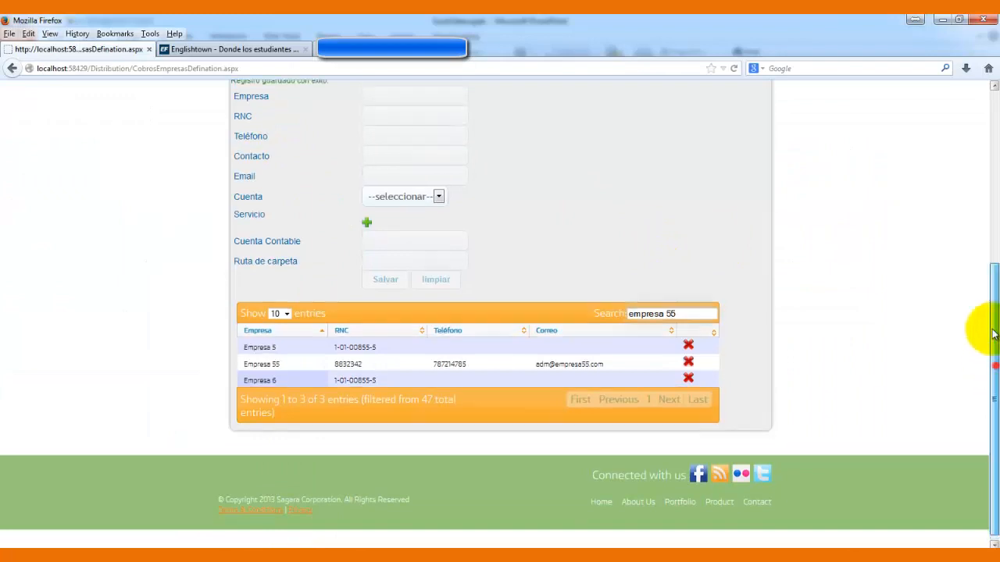
- Open the module home page in a new tab and go to Security Fortress's Asignación de Roles page
{"action": "left_click_drag", "start_coordinate": [991, 340], "coordinate": [993, 196]}
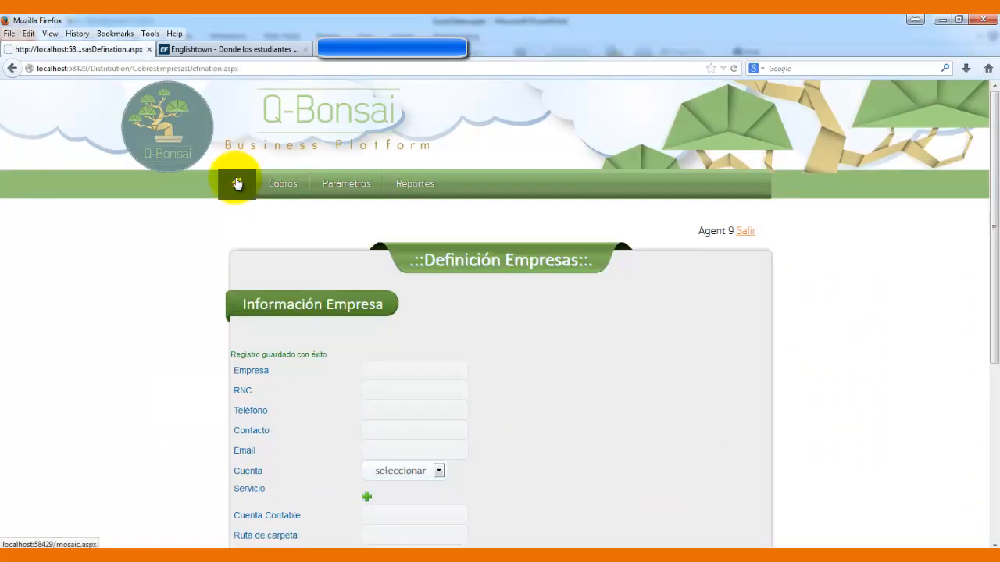
{"action": "right_click", "coordinate": [237, 179]}
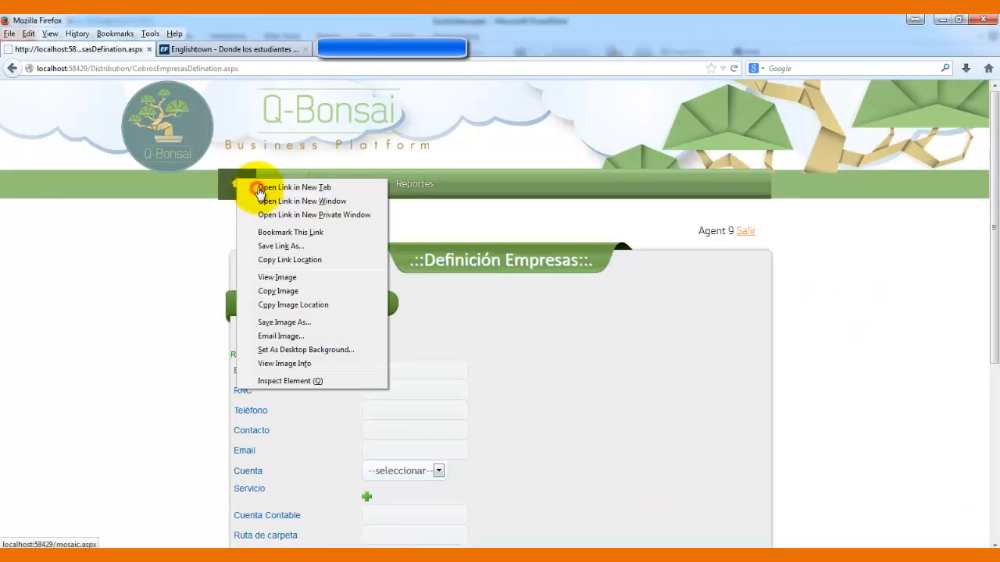
{"action": "left_click", "coordinate": [258, 189]}
{"action": "left_click", "coordinate": [262, 49]}
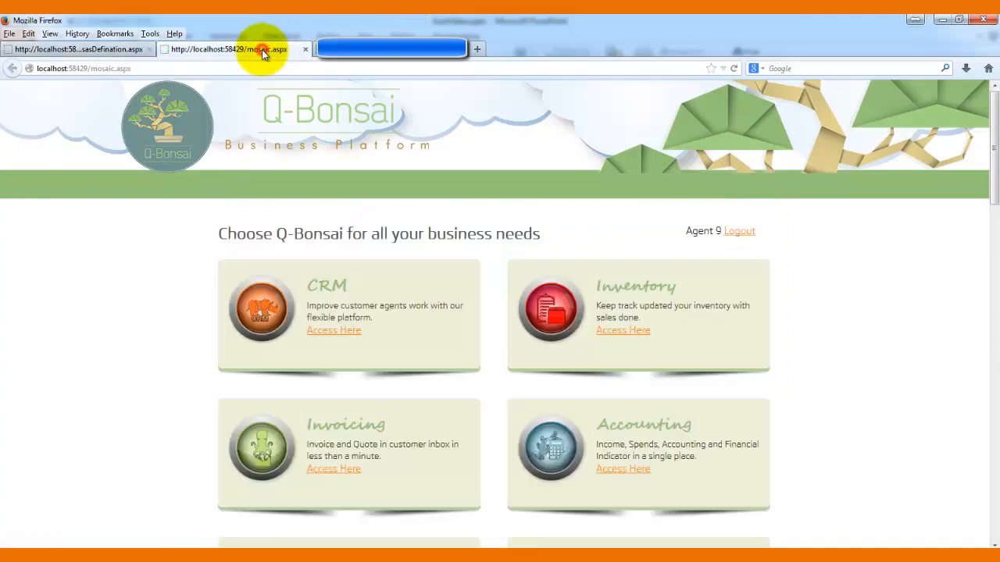
{"action": "left_click_drag", "start_coordinate": [994, 138], "coordinate": [993, 276]}
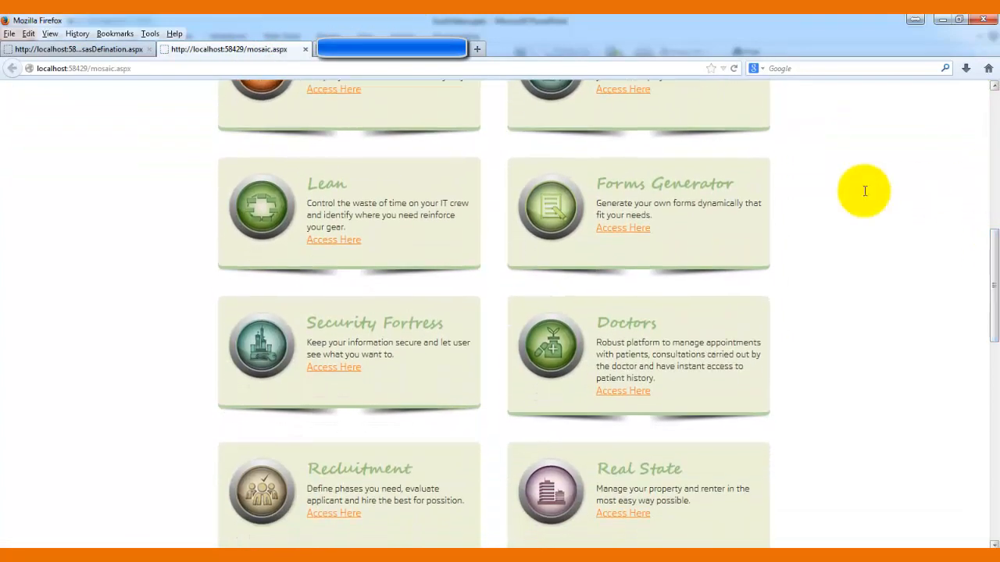
{"action": "left_click", "coordinate": [336, 367]}
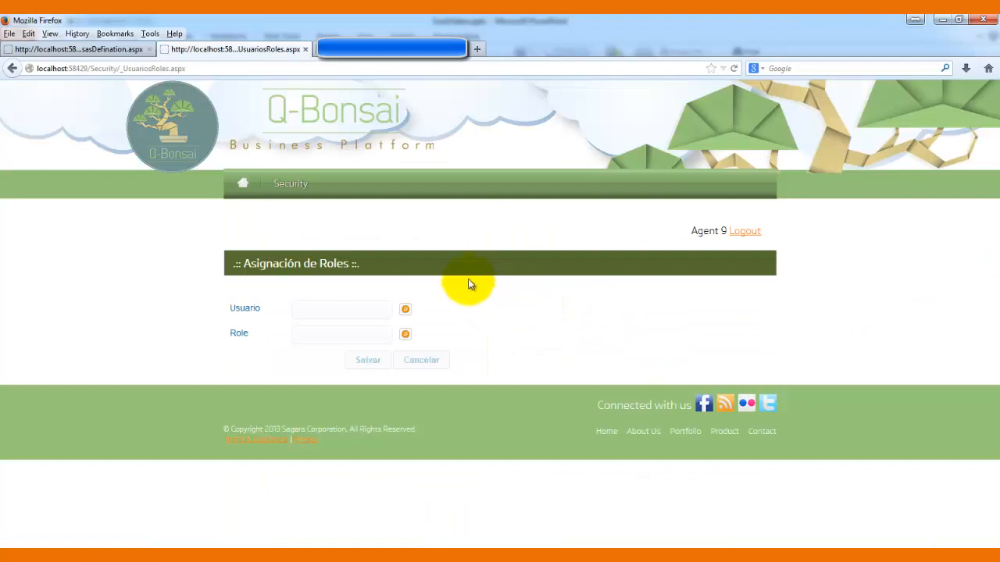
- Select Agent 12 and delete its CRM.CobrosAgents role assignment
{"action": "left_click", "coordinate": [405, 311]}
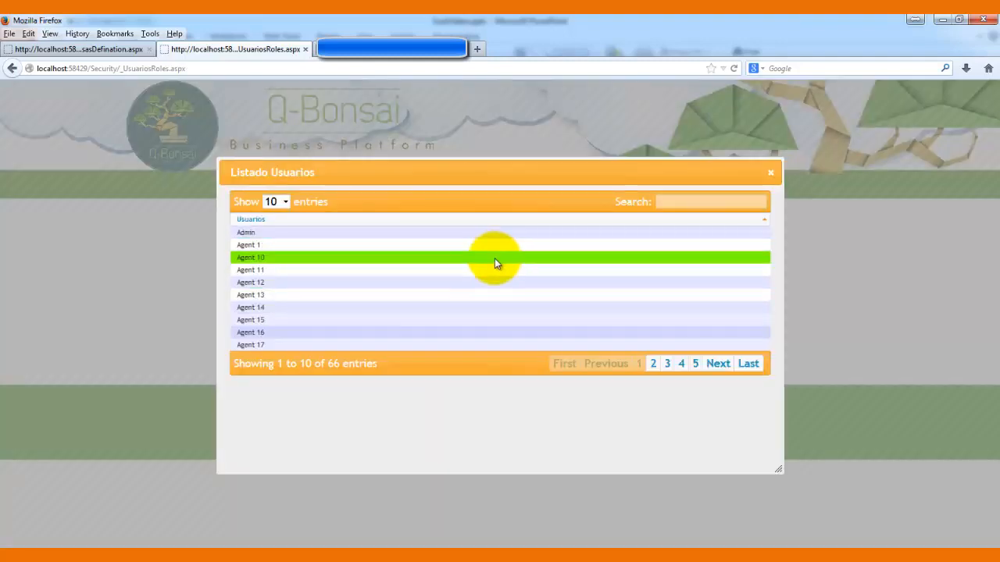
{"action": "left_click", "coordinate": [489, 284]}
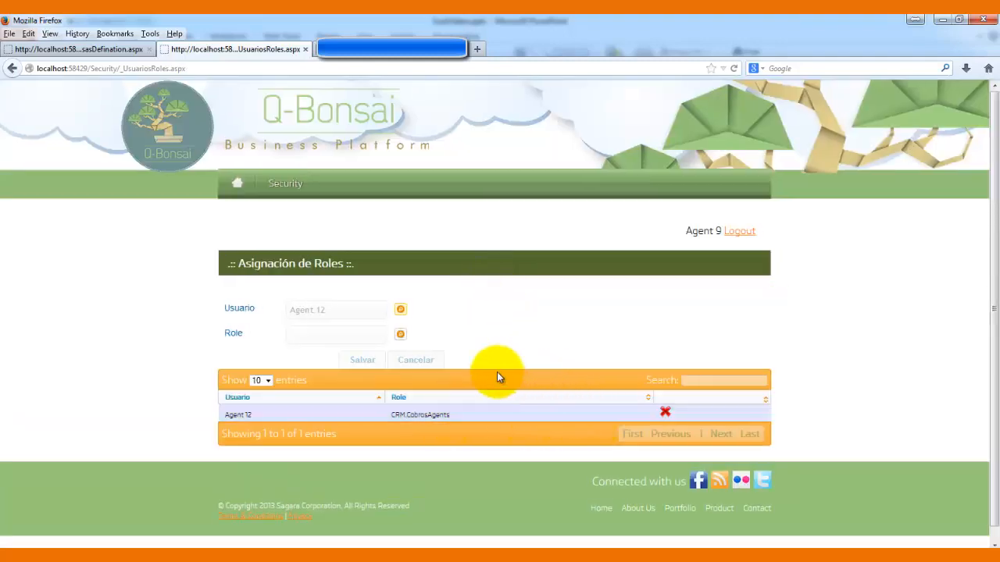
{"action": "left_click", "coordinate": [666, 414]}
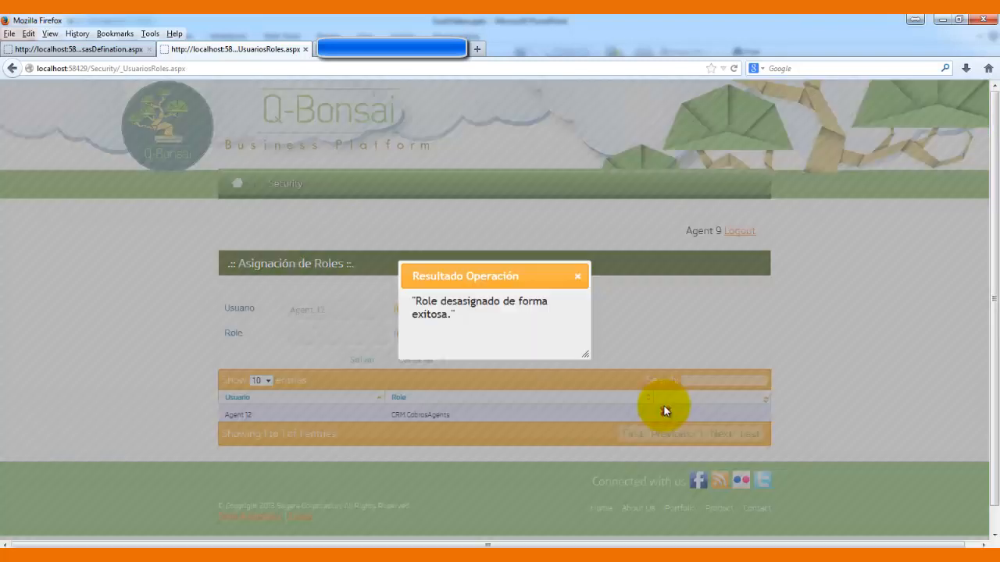
{"action": "left_click", "coordinate": [577, 277]}
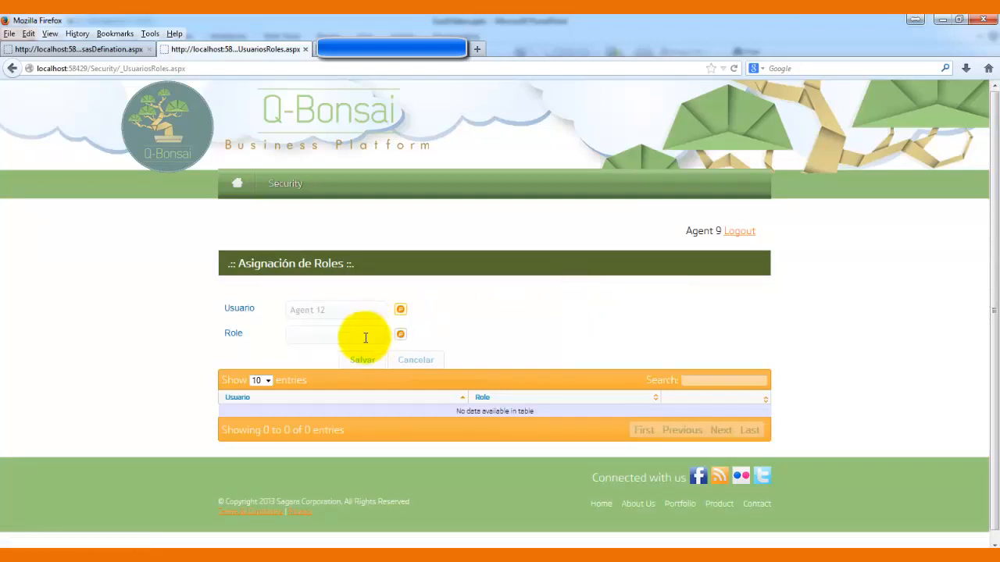
- Search roles for 'cobro', choose CRM.CobrosAgents and save it for Agent 12
{"action": "left_click", "coordinate": [399, 335]}
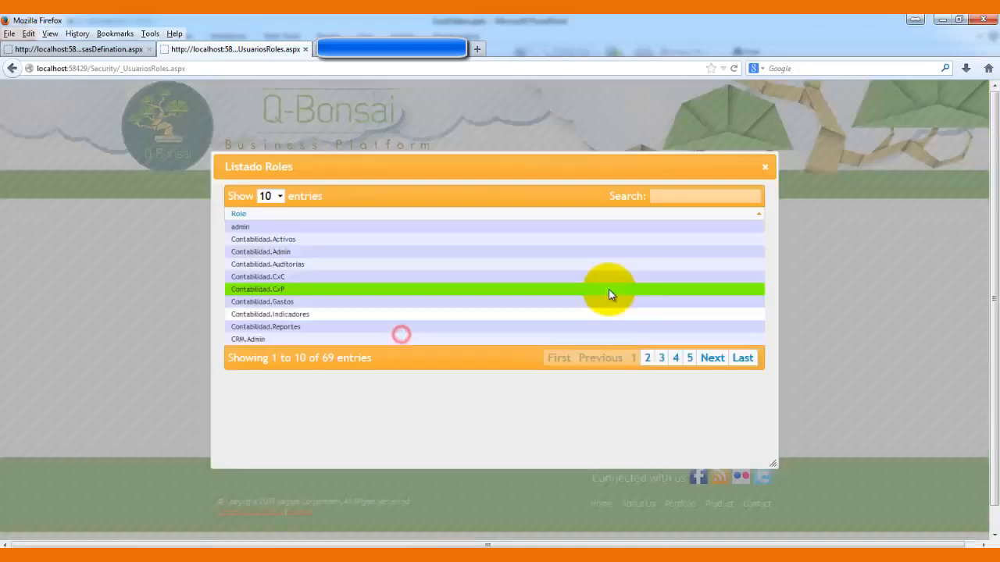
{"action": "left_click", "coordinate": [714, 197]}
{"action": "type", "text": "cobro"}
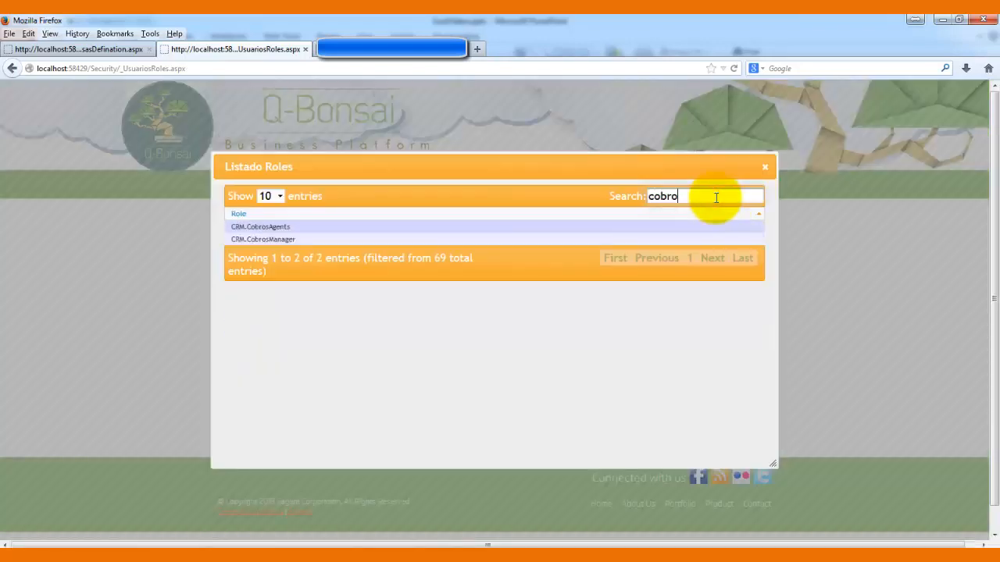
{"action": "left_click", "coordinate": [406, 229]}
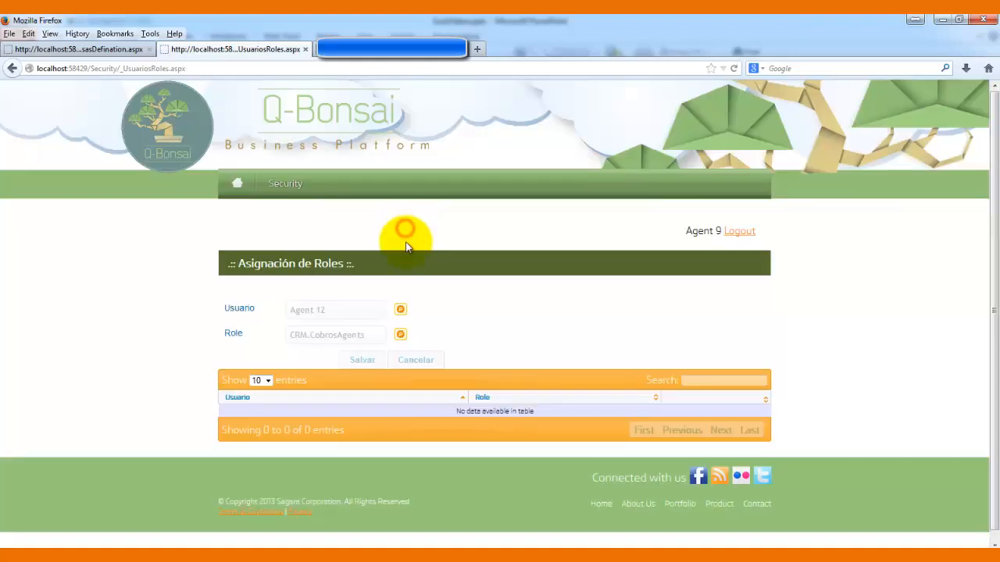
{"action": "left_click", "coordinate": [355, 361]}
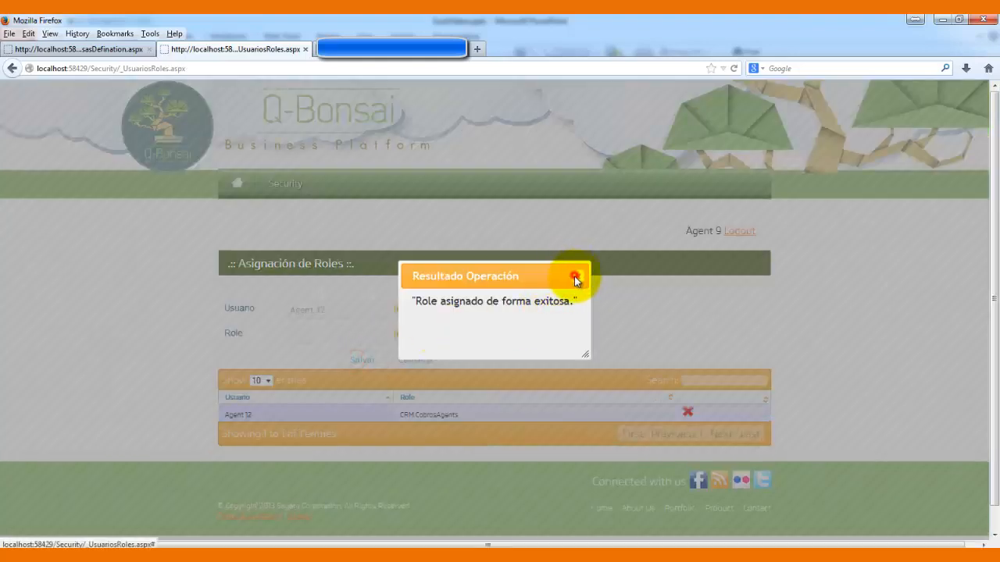
{"action": "left_click", "coordinate": [578, 280]}
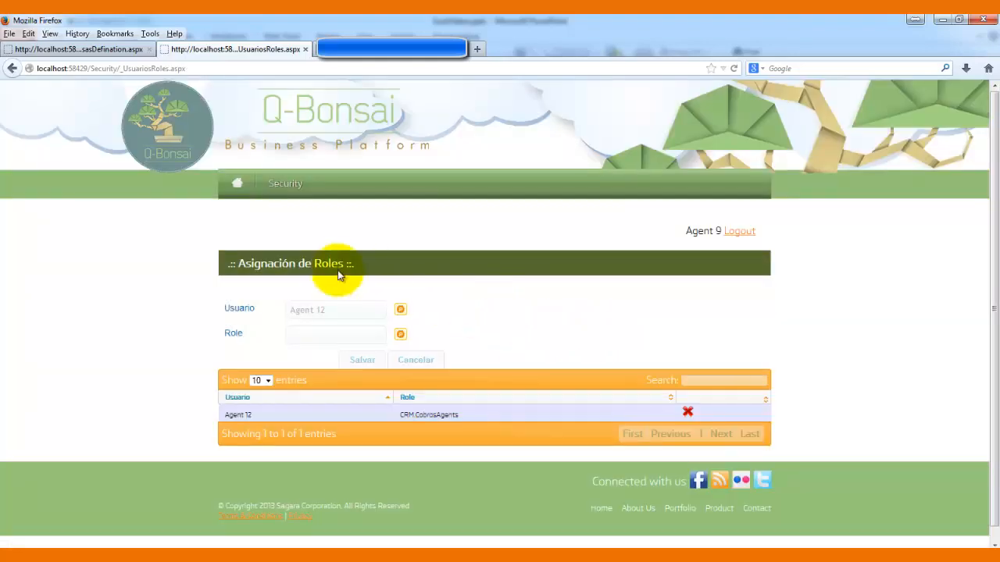
{"action": "mouse_move", "coordinate": [287, 194]}
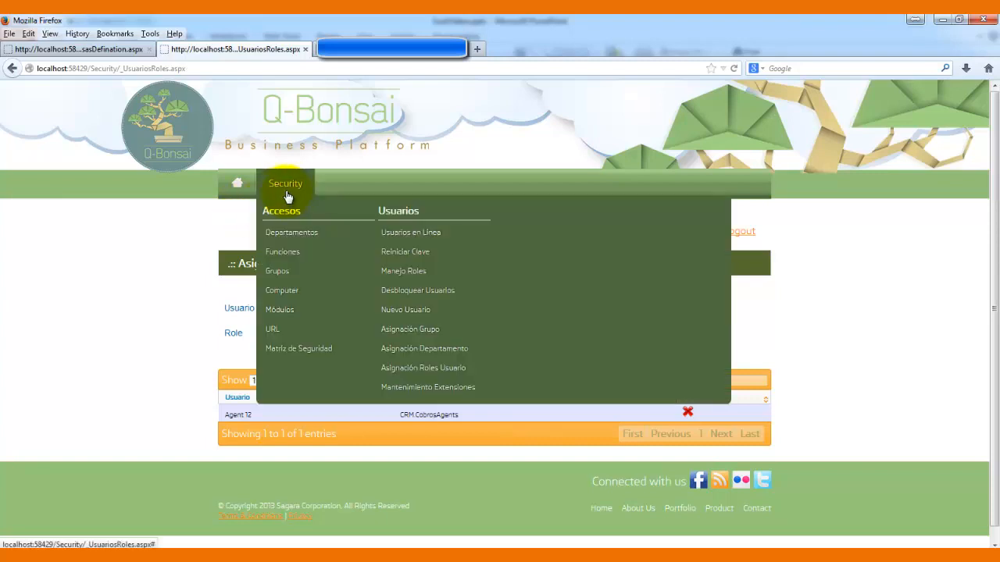
- On Asignación Grupo, save Agent 13 in Grupo 2 with Estatus ticked, then check the guide
{"action": "left_click", "coordinate": [426, 333]}
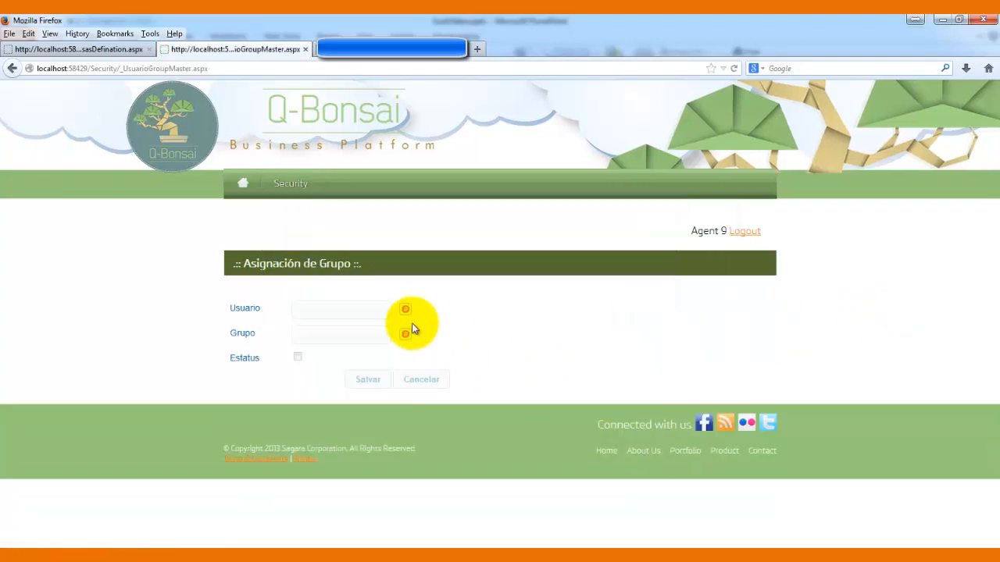
{"action": "left_click", "coordinate": [405, 310]}
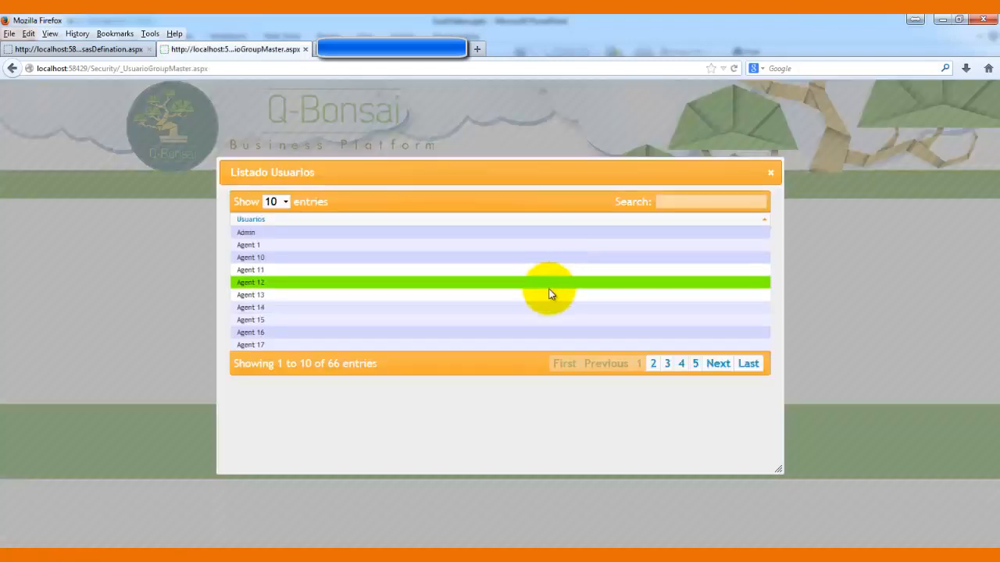
{"action": "left_click", "coordinate": [544, 297]}
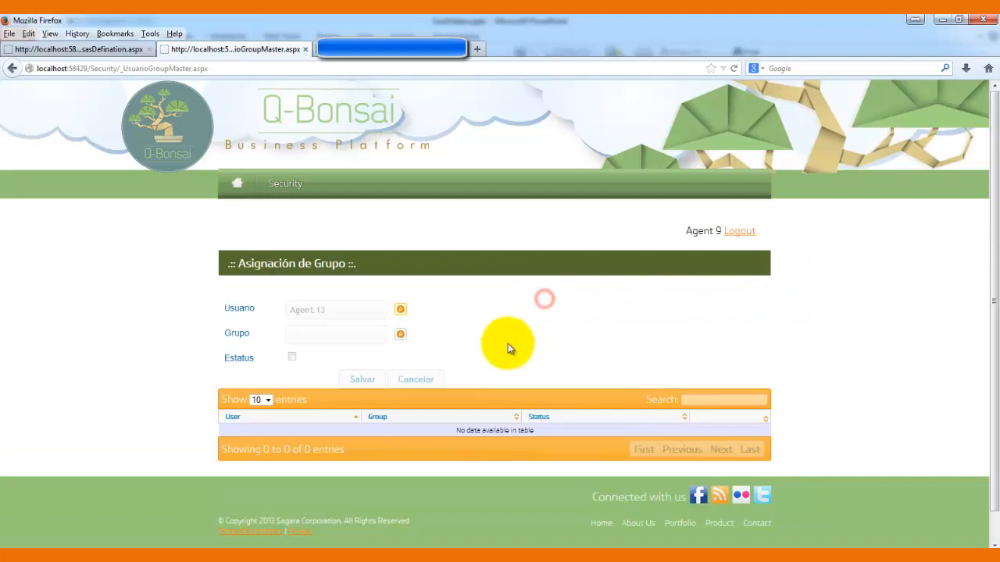
{"action": "left_click", "coordinate": [401, 335]}
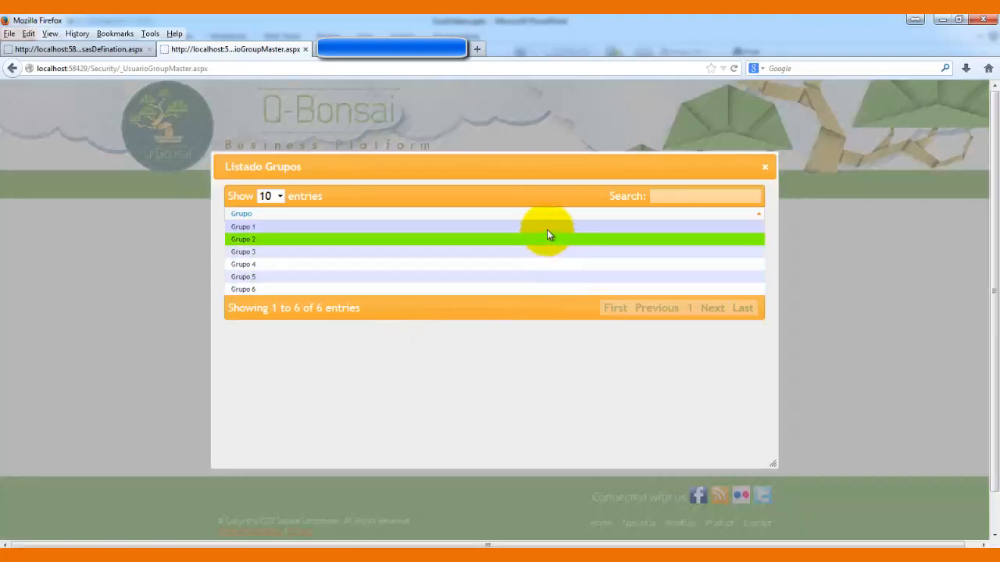
{"action": "left_click", "coordinate": [547, 236]}
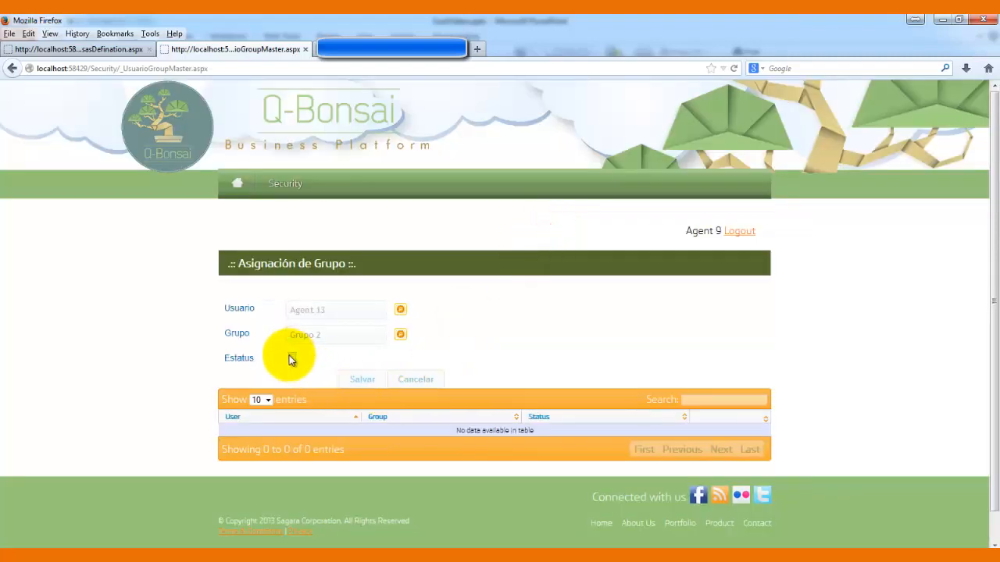
{"action": "left_click", "coordinate": [291, 357]}
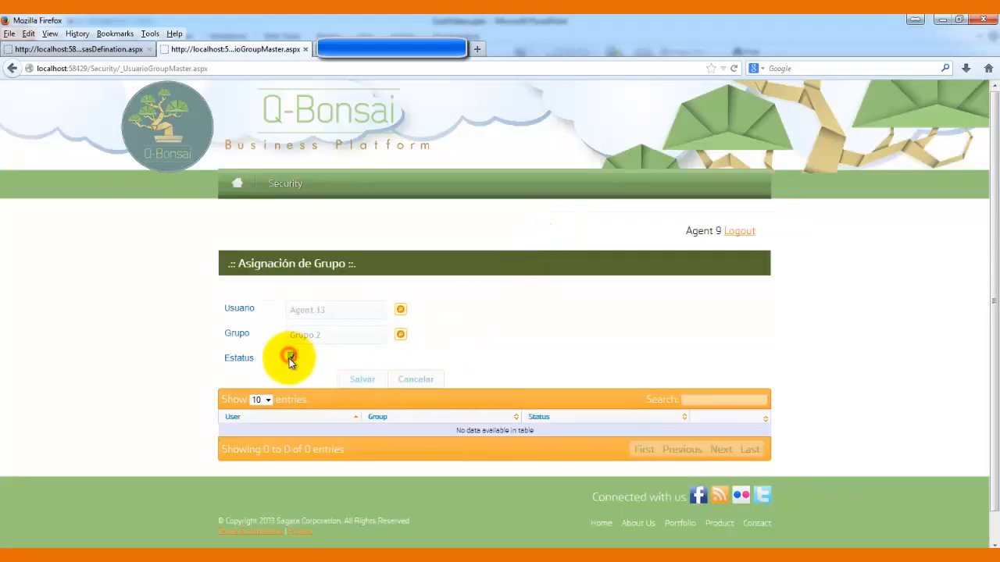
{"action": "left_click", "coordinate": [362, 381]}
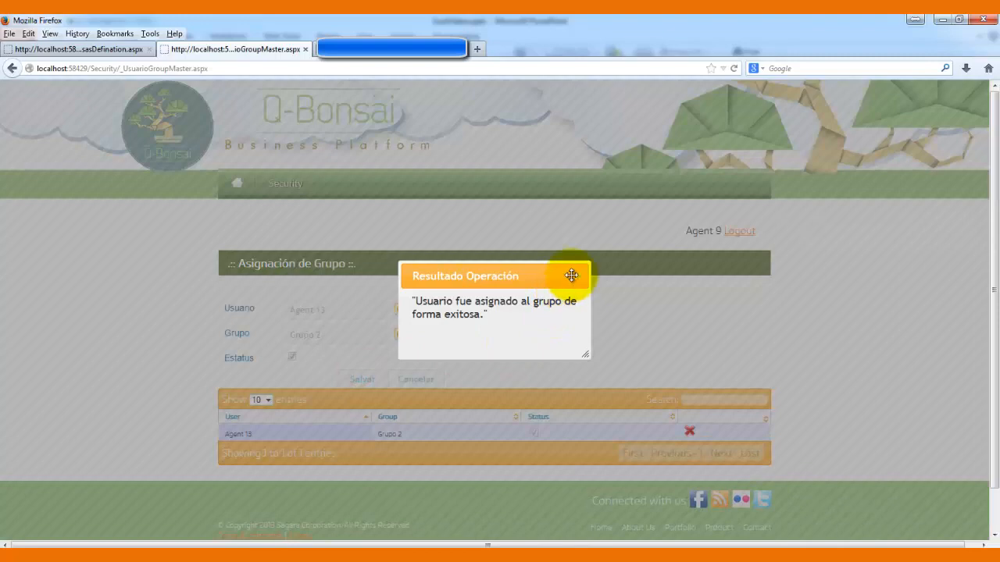
{"action": "left_click", "coordinate": [576, 276]}
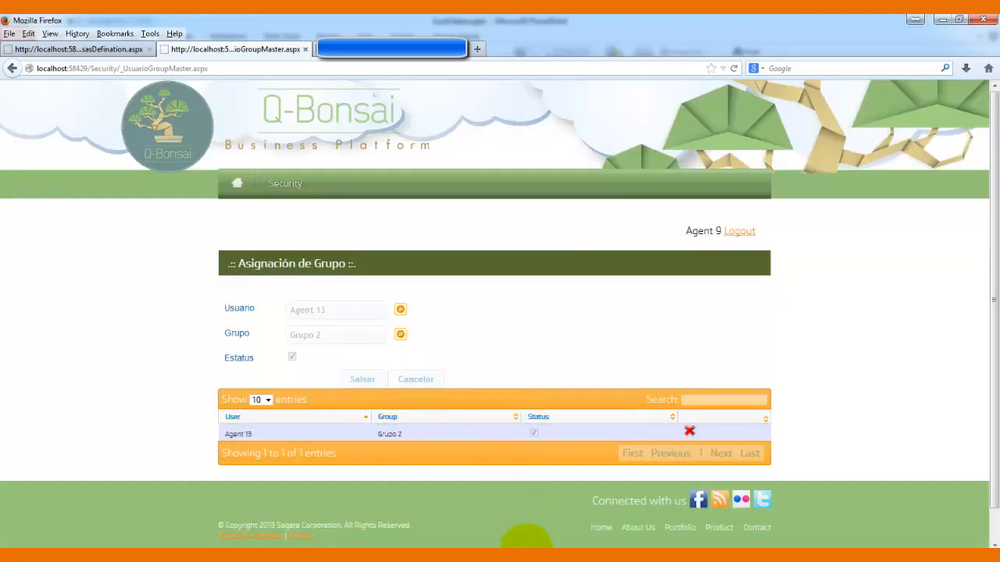
{"action": "left_click", "coordinate": [522, 561]}
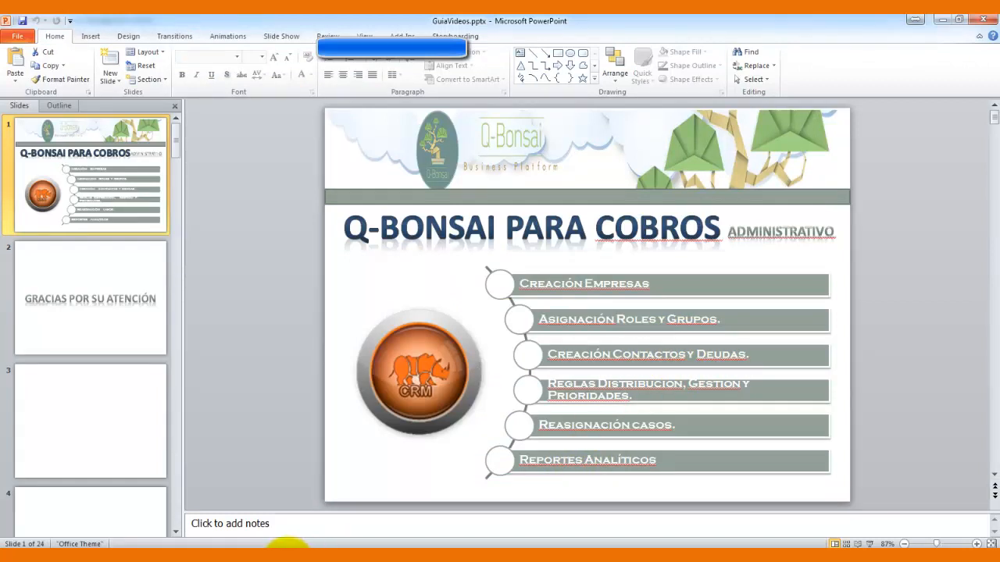
{"action": "left_click", "coordinate": [281, 559]}
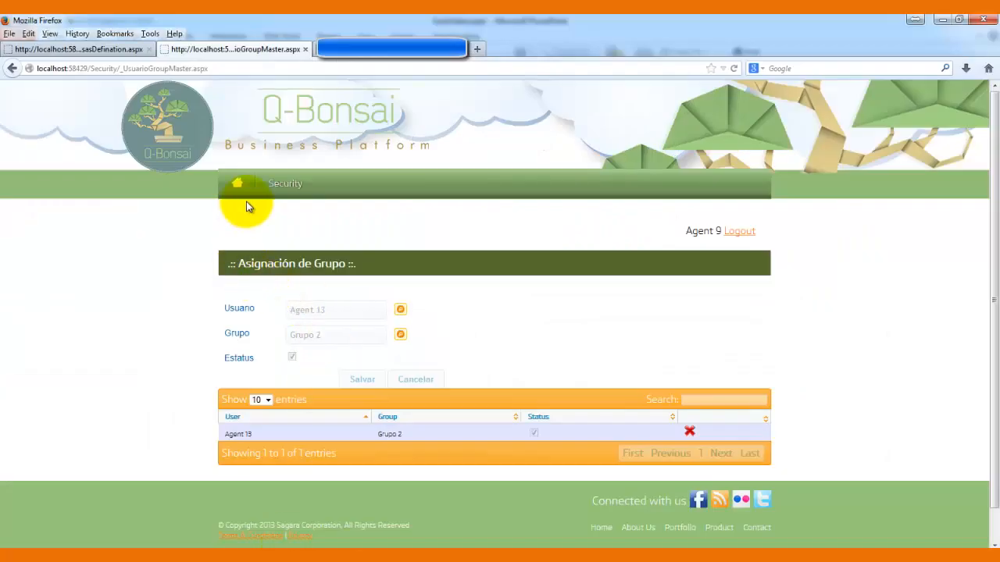
- In the first tab, open Cobros > Mantenimiento Contacto and scroll to the contact form
{"action": "left_click", "coordinate": [116, 52]}
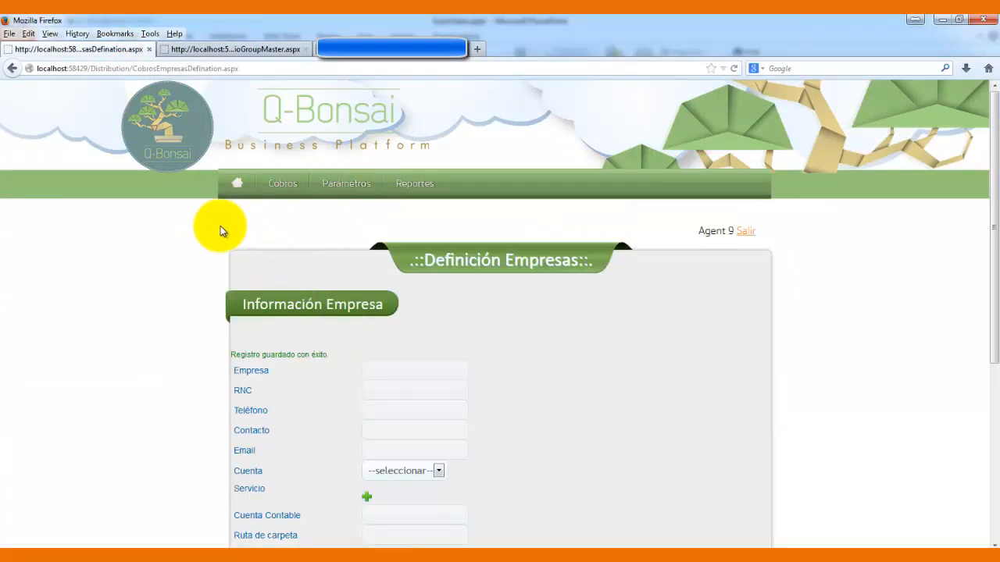
{"action": "mouse_move", "coordinate": [285, 194]}
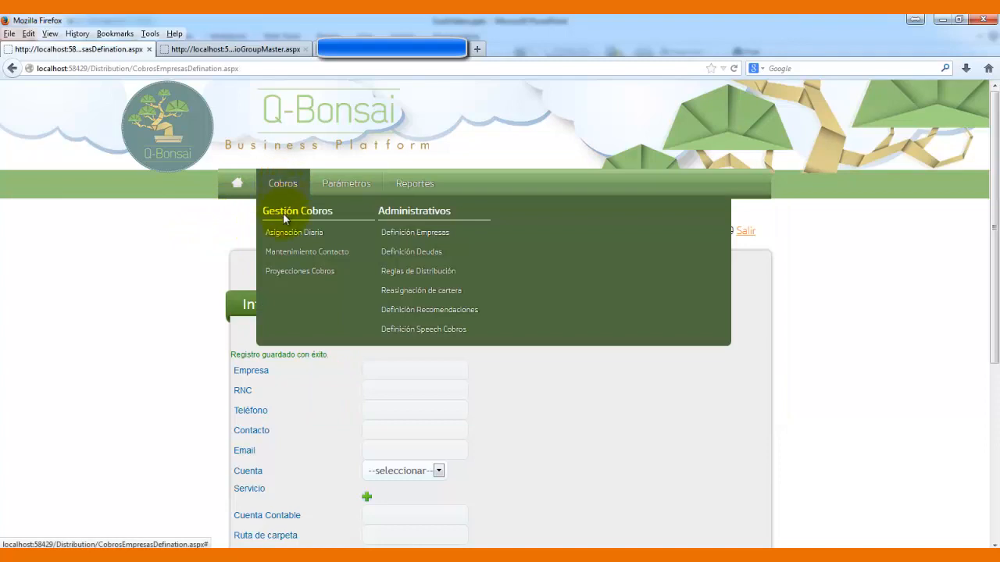
{"action": "left_click", "coordinate": [289, 253]}
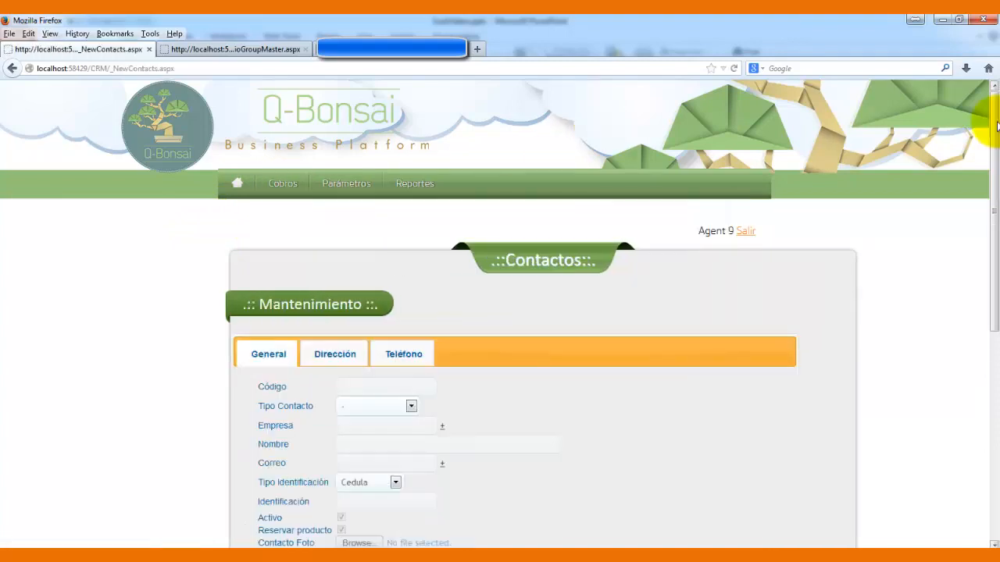
{"action": "left_click_drag", "start_coordinate": [996, 127], "coordinate": [988, 209]}
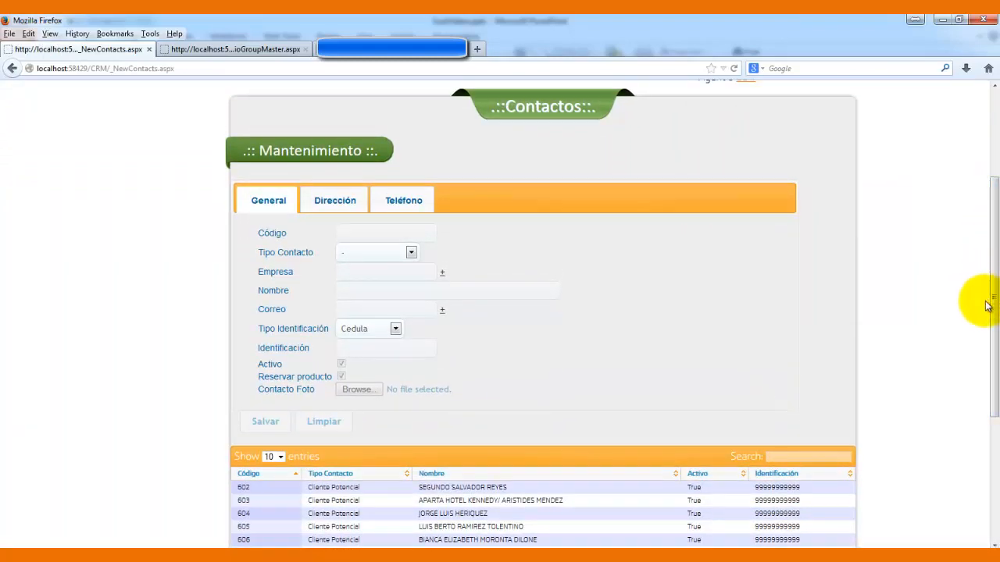
{"action": "left_click_drag", "start_coordinate": [992, 283], "coordinate": [989, 272]}
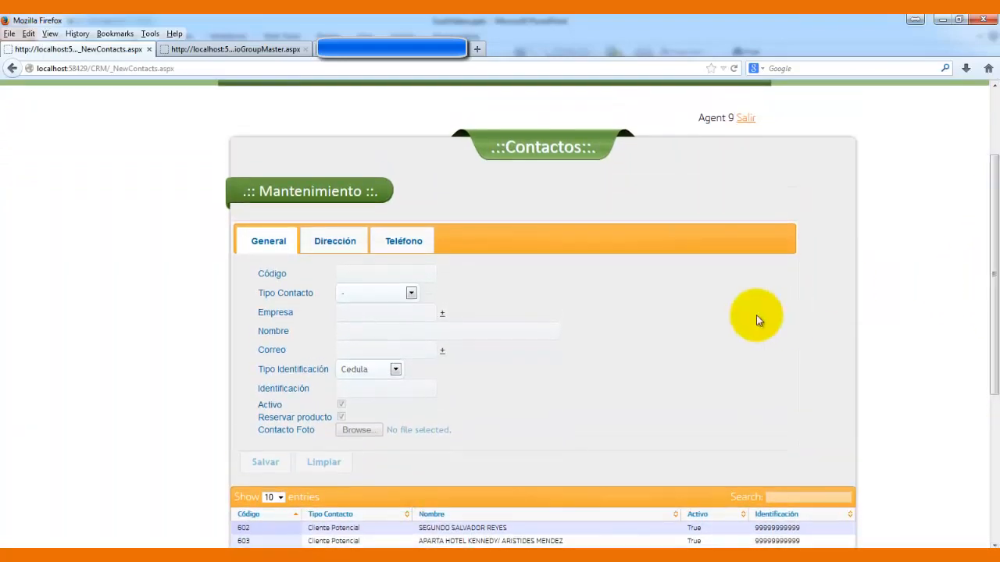
{"action": "left_click", "coordinate": [407, 293]}
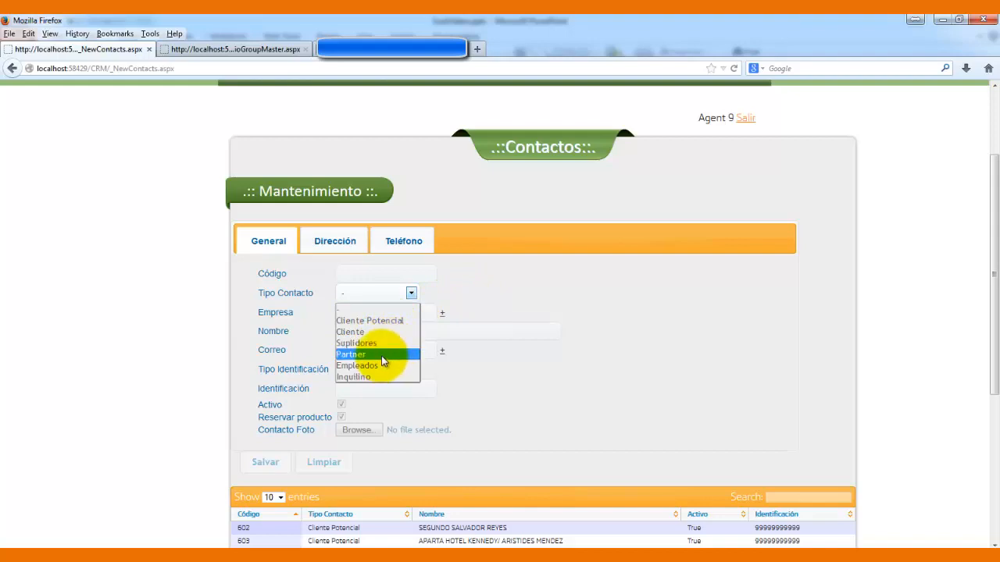
- Dismiss the contact type list and enter Empresa 11 as the contact's company
{"action": "left_click", "coordinate": [488, 304]}
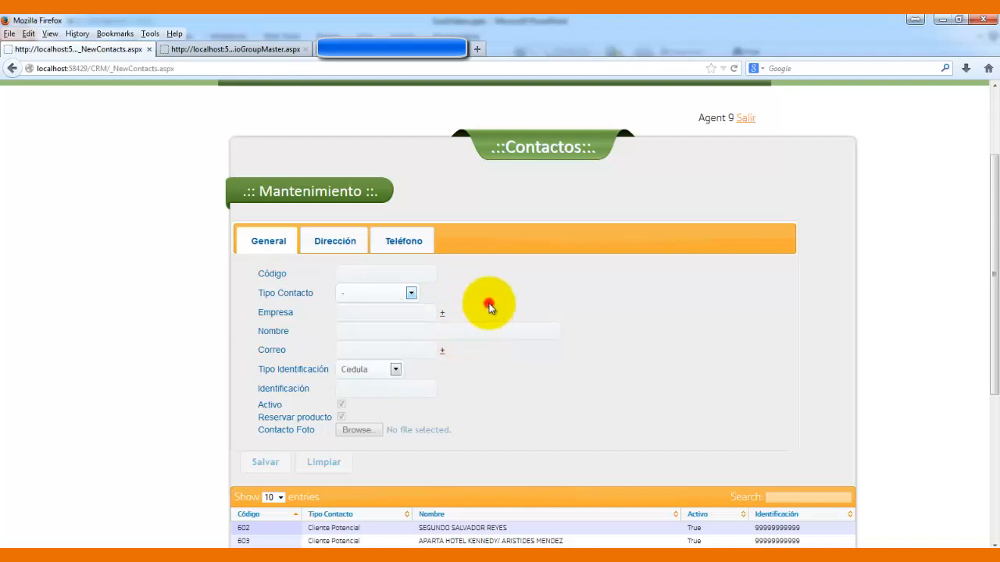
{"action": "left_click", "coordinate": [412, 294]}
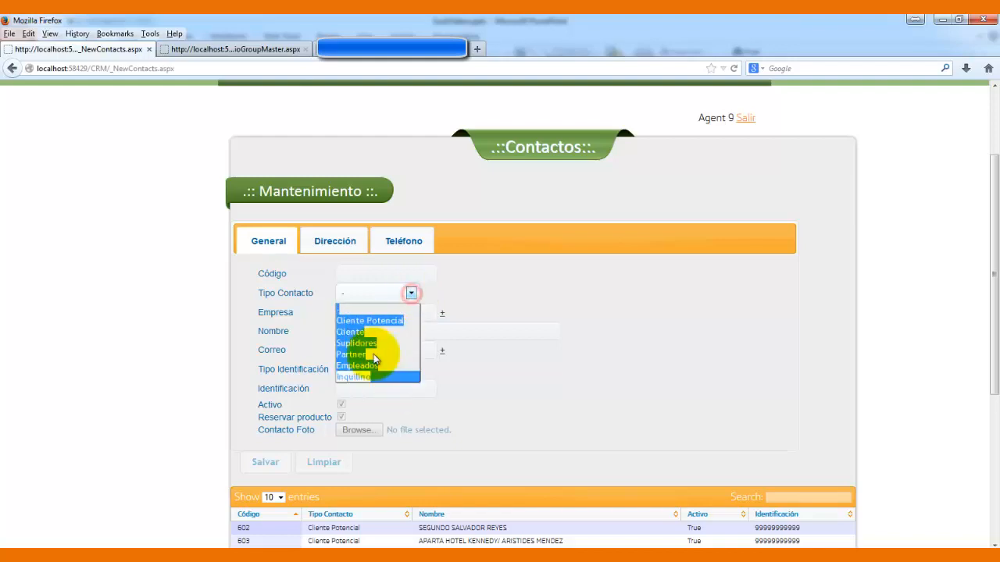
{"action": "left_click", "coordinate": [491, 300]}
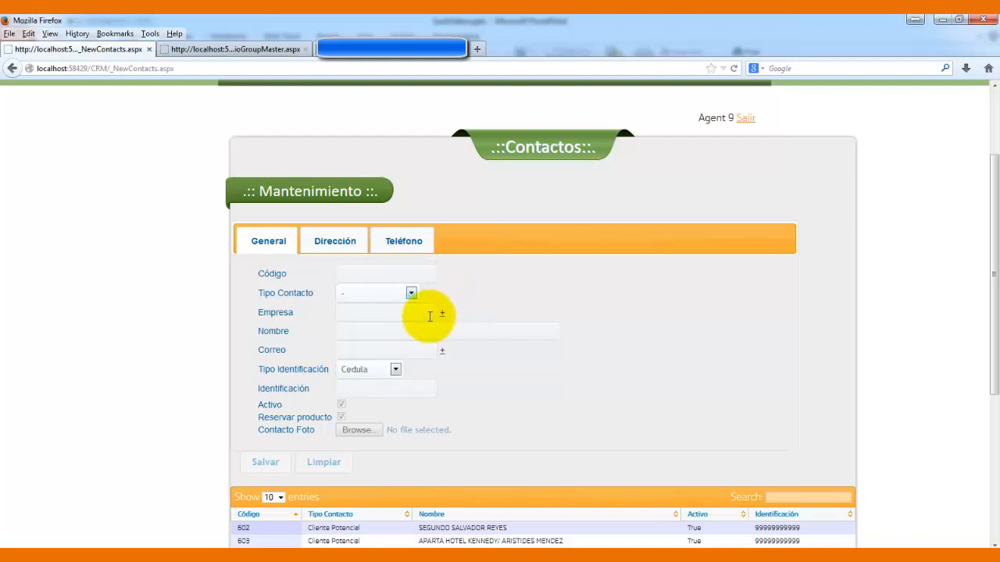
{"action": "left_click", "coordinate": [382, 313]}
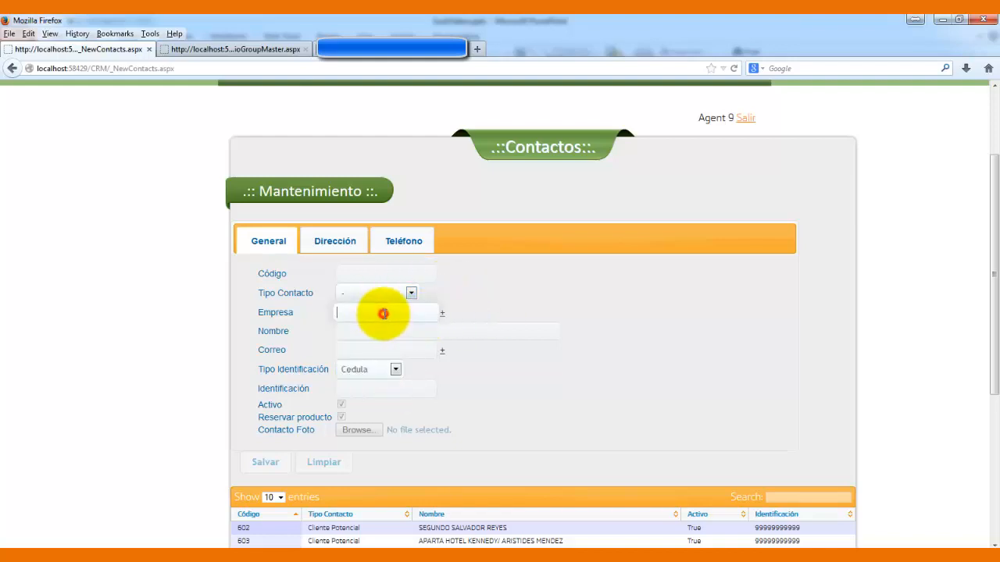
{"action": "left_click", "coordinate": [424, 316]}
{"action": "type", "text": "Empresa 11"}
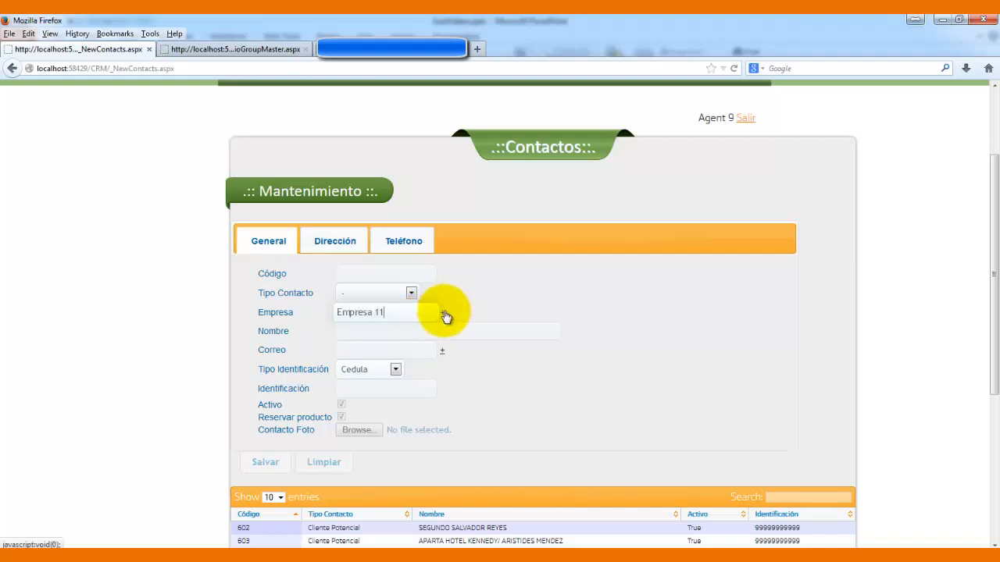
- Add a second company row and type Empresa x into it
{"action": "left_click", "coordinate": [441, 313]}
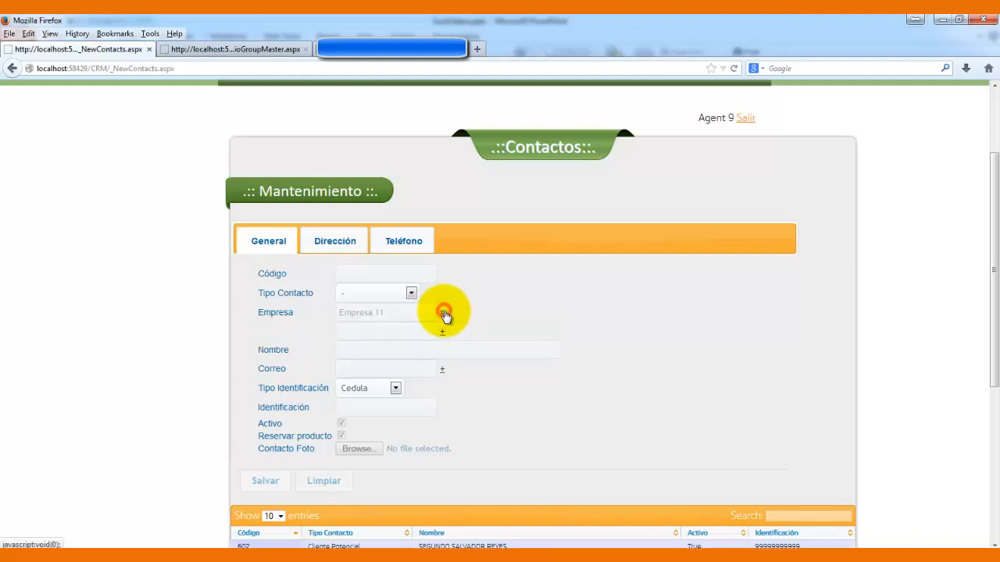
{"action": "left_click", "coordinate": [414, 331]}
{"action": "type", "text": "Emp"}
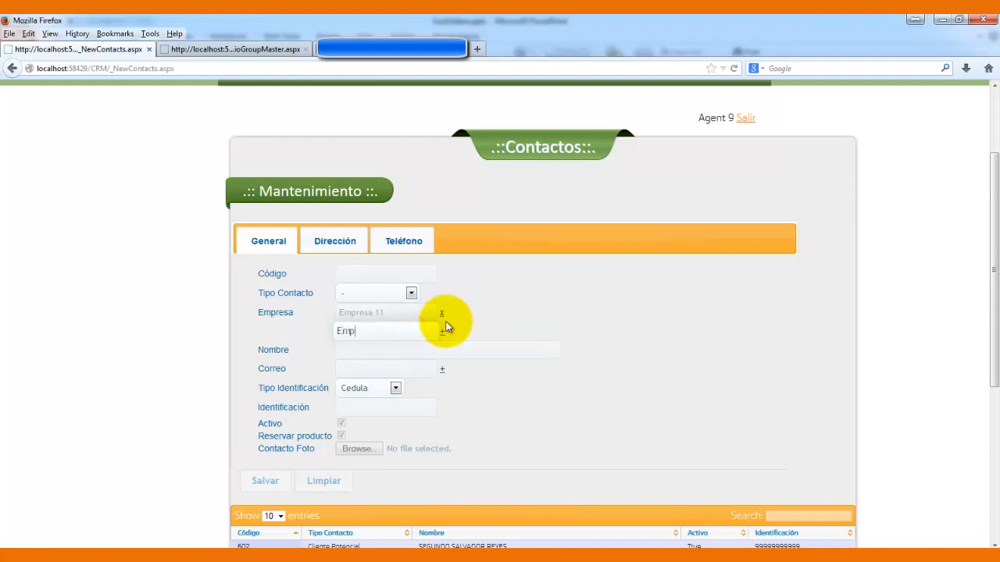
{"action": "type", "text": "resa x"}
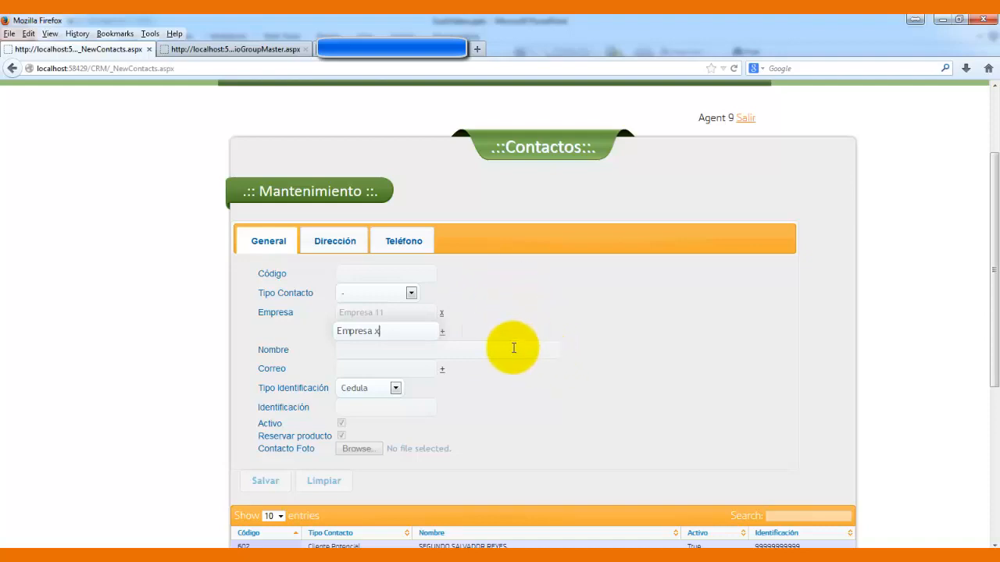
- Enter the new contact's full name and e-mail address
{"action": "left_click", "coordinate": [408, 350]}
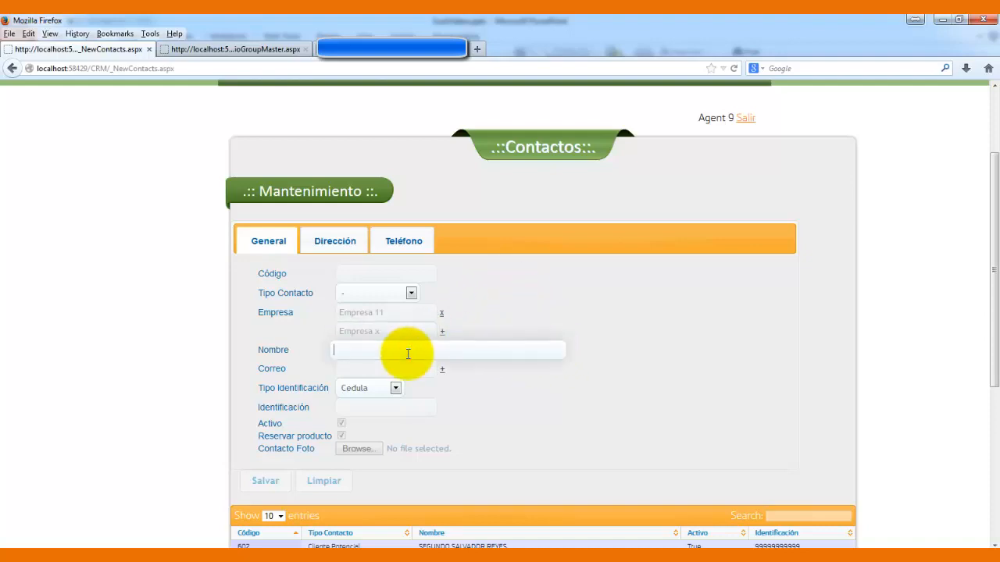
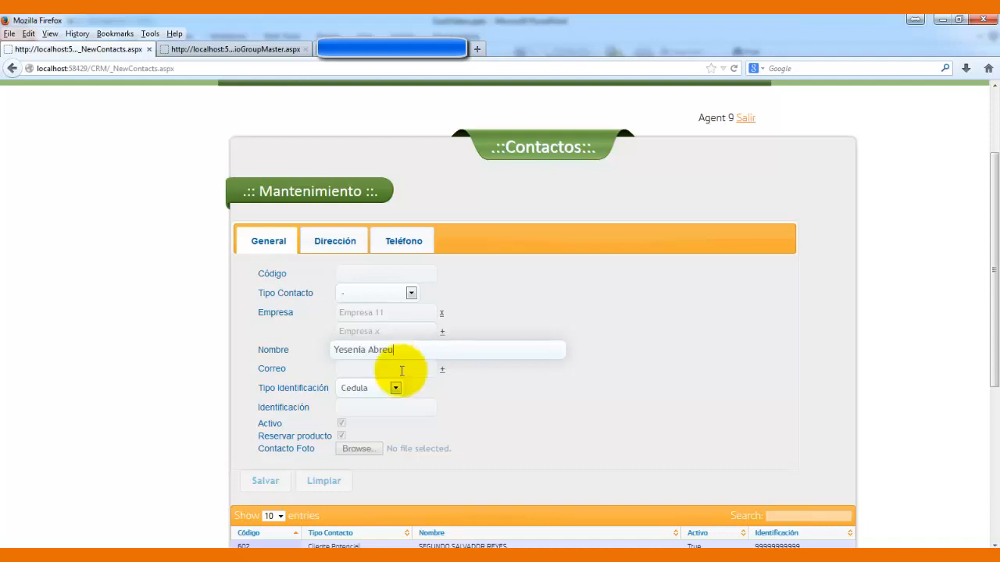
{"action": "left_click", "coordinate": [433, 369]}
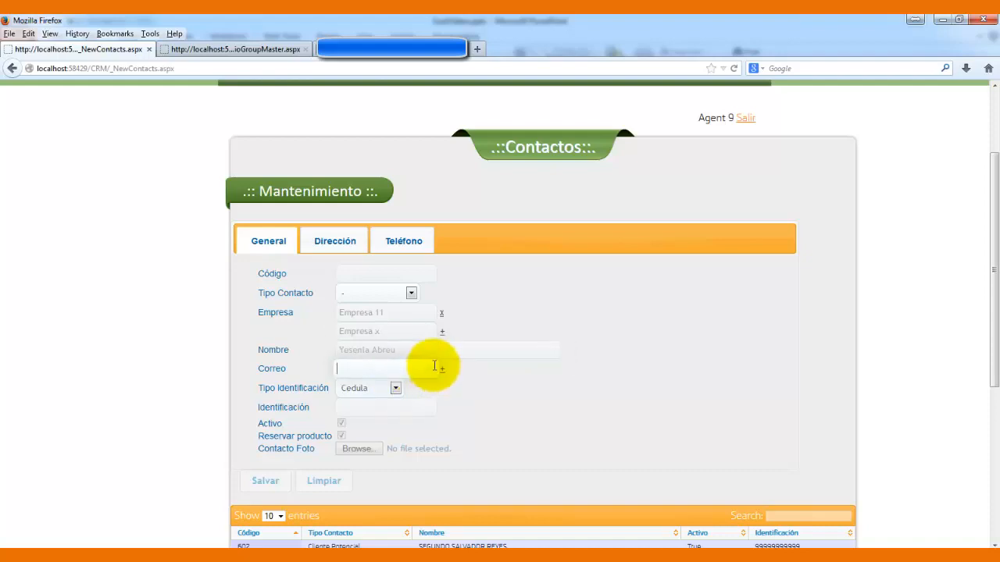
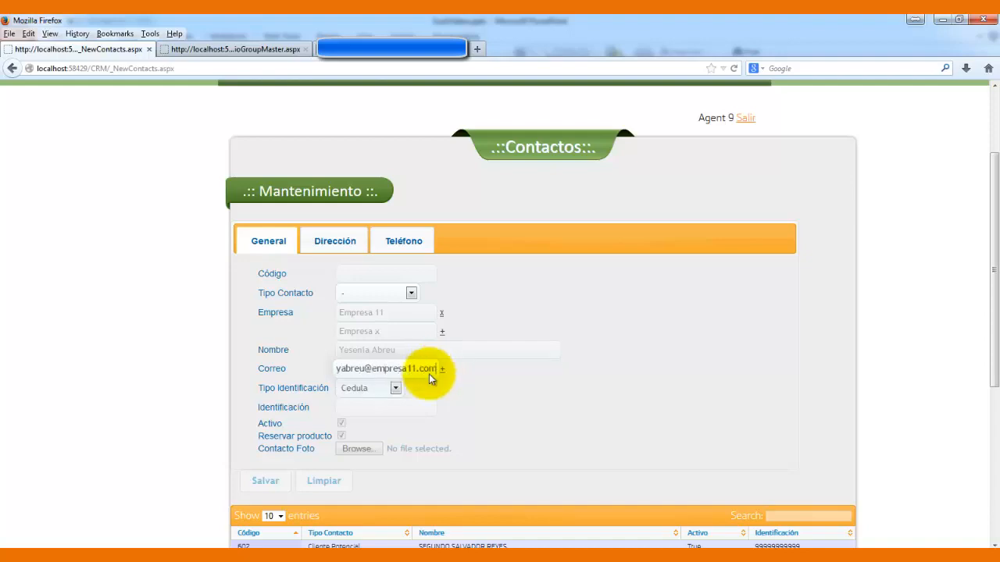
- Set identification type to Cedula and enter the contact's identification number
{"action": "left_click", "coordinate": [395, 390]}
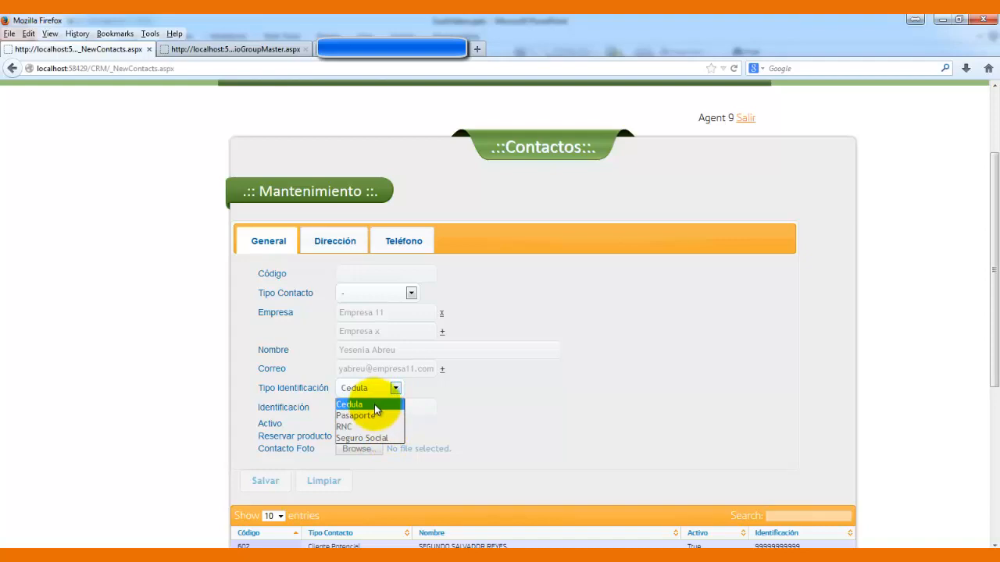
{"action": "left_click", "coordinate": [374, 404]}
{"action": "left_click", "coordinate": [384, 407]}
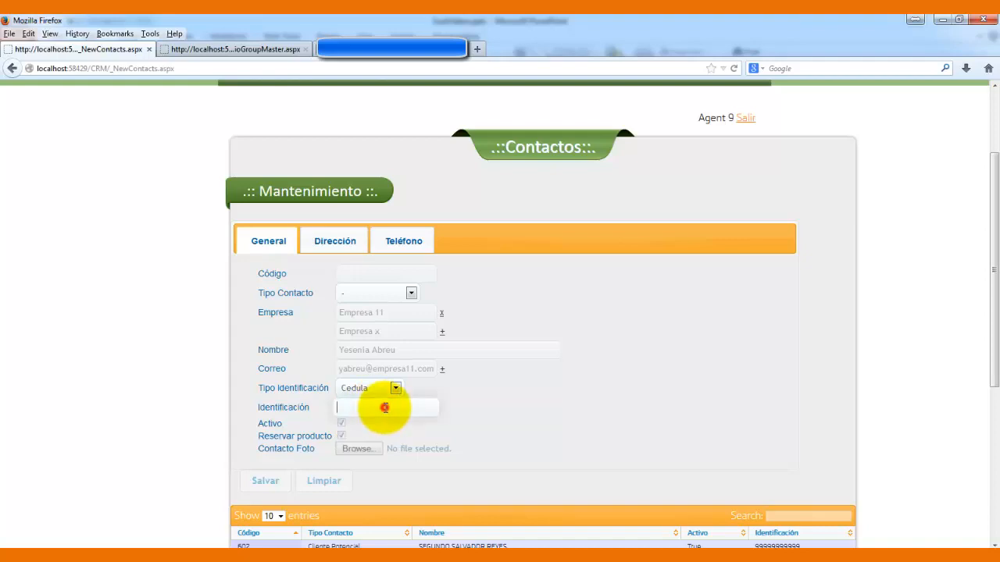
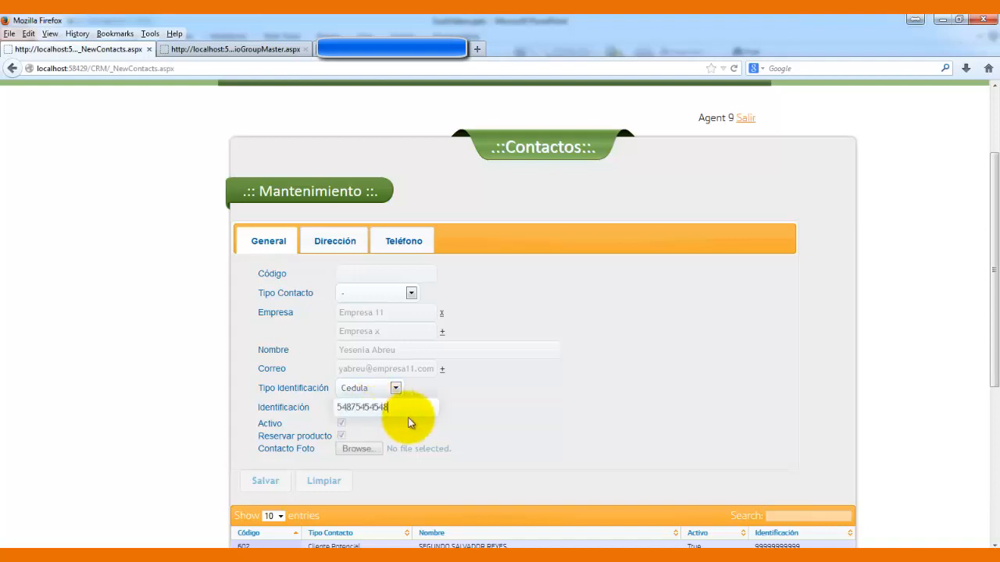
{"action": "left_click", "coordinate": [476, 398]}
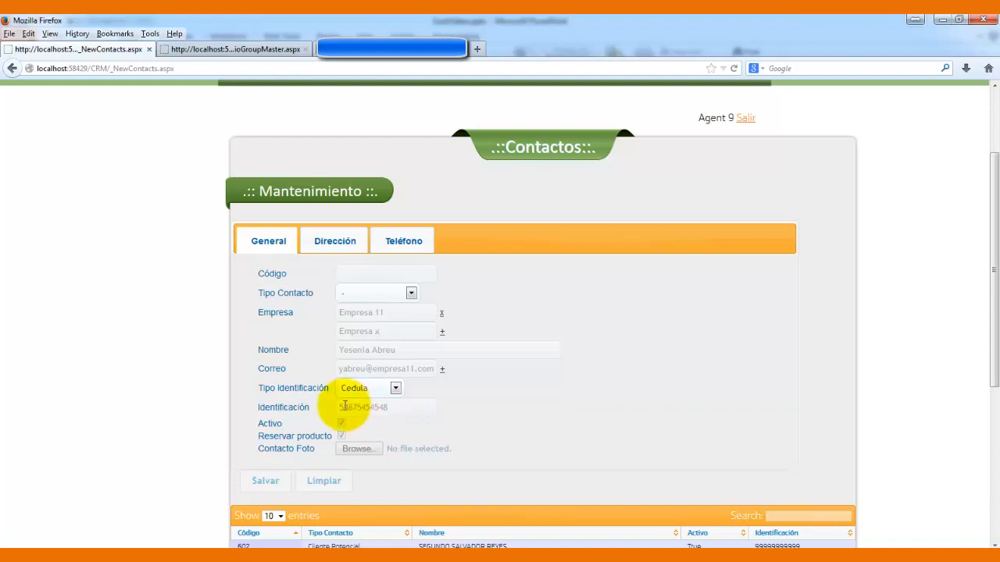
- Save the new contact, dismiss the confirmation, and load contact 602
{"action": "left_click", "coordinate": [269, 481]}
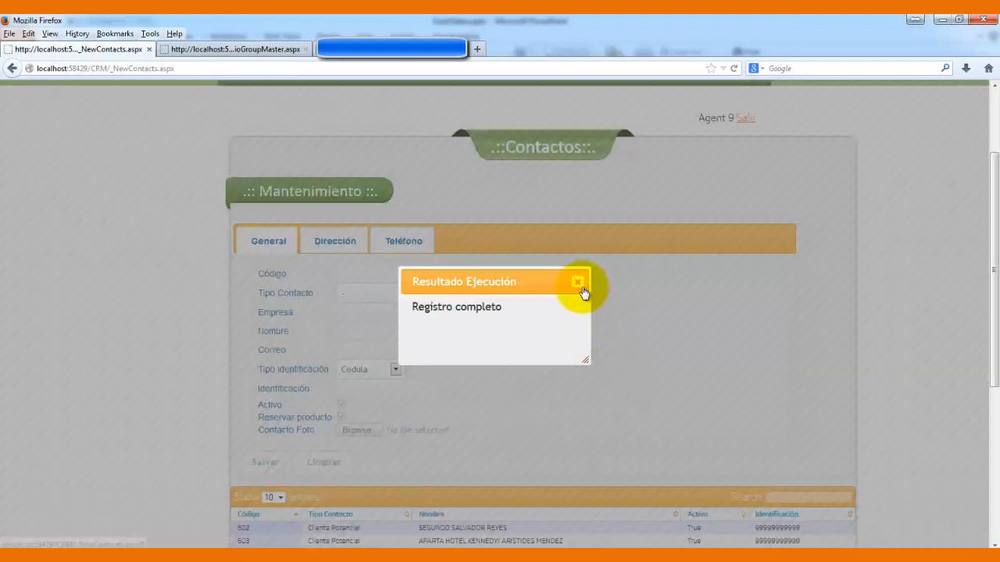
{"action": "left_click", "coordinate": [579, 285]}
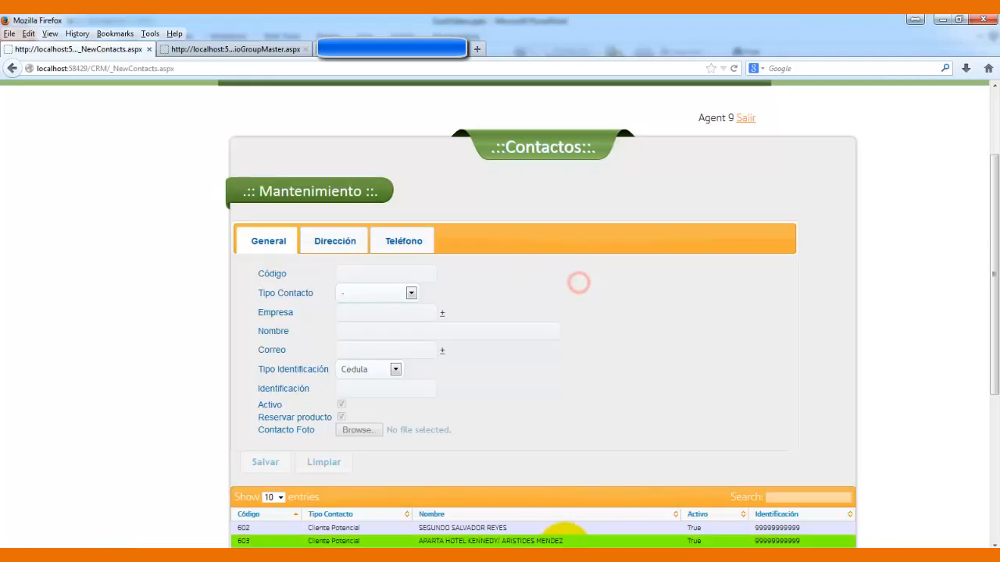
{"action": "left_click", "coordinate": [514, 529]}
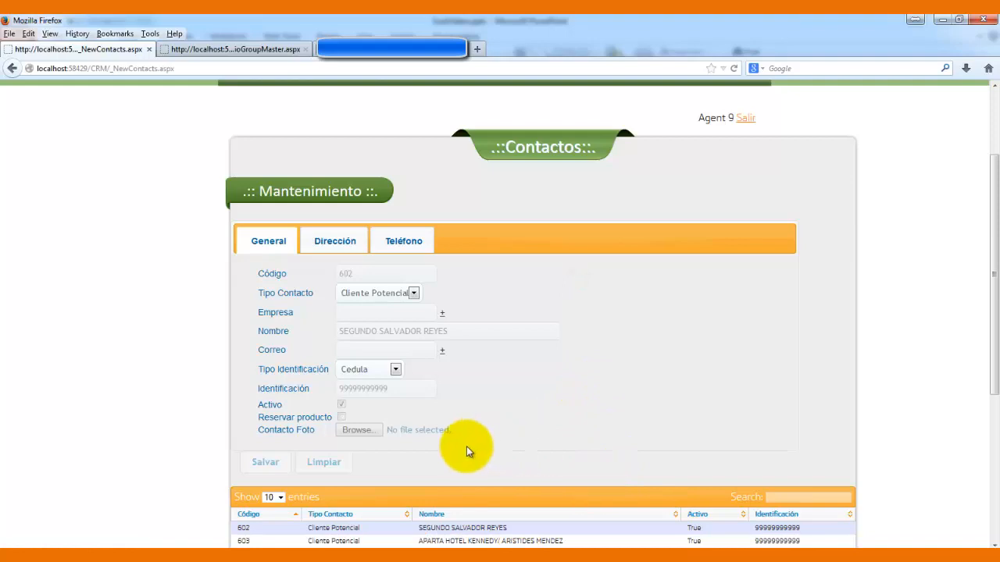
- Review contact 602's address entries and its two Claro Larga Distancia phones
{"action": "left_click", "coordinate": [352, 248]}
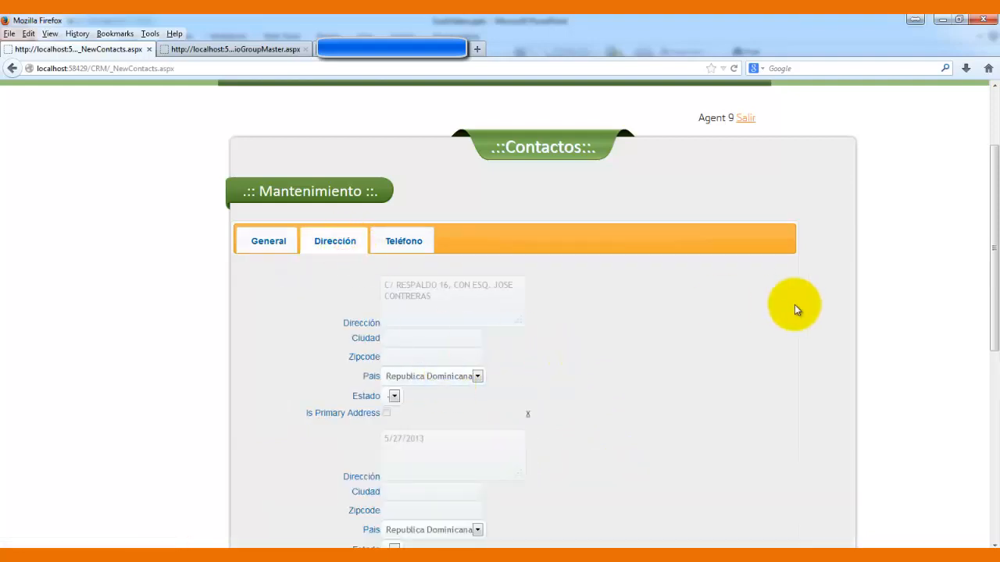
{"action": "left_click_drag", "start_coordinate": [993, 199], "coordinate": [987, 167]}
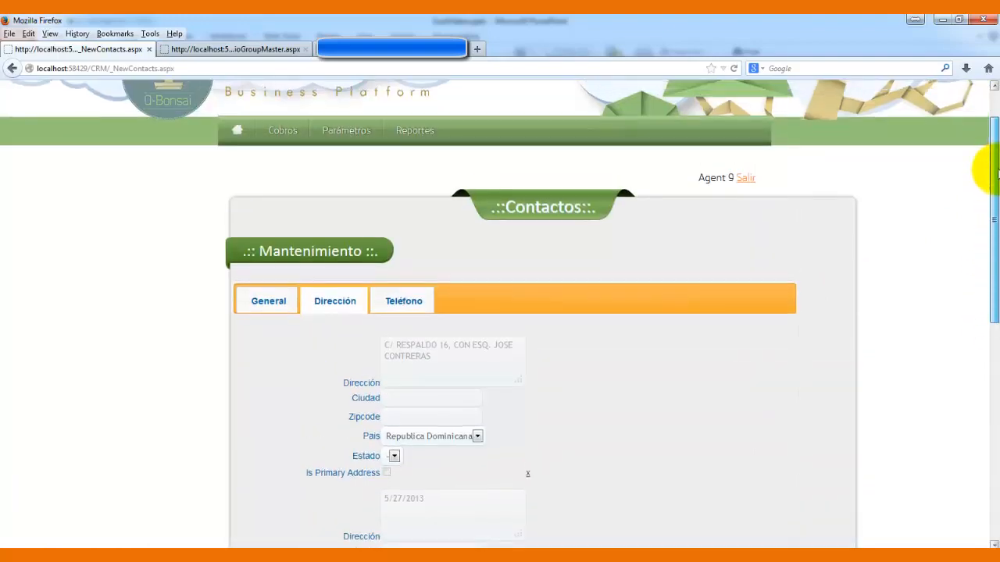
{"action": "left_click", "coordinate": [396, 294]}
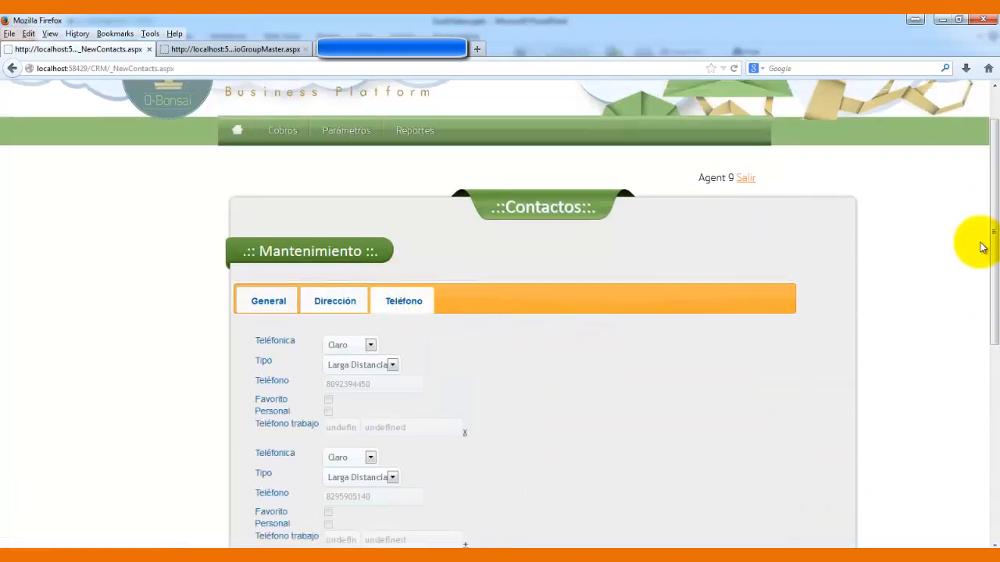
{"action": "mouse_move", "coordinate": [985, 210]}
{"action": "left_mouse_down"}
{"action": "mouse_move", "coordinate": [987, 318]}
{"action": "mouse_move", "coordinate": [985, 305]}
{"action": "left_mouse_up"}
- Add a third phone entry to record 602 using carrier Orange and type Movil
{"action": "left_click", "coordinate": [465, 352]}
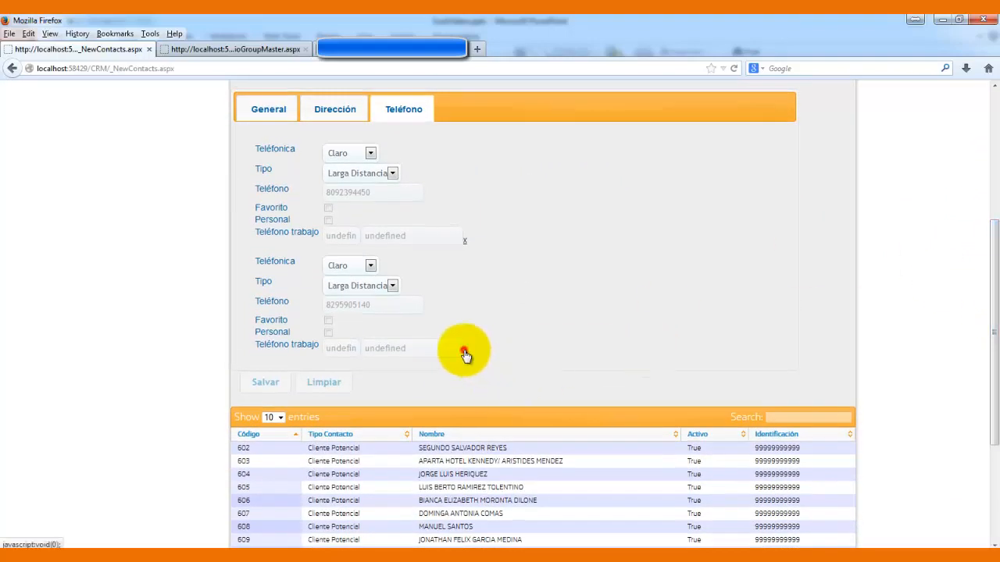
{"action": "left_click_drag", "start_coordinate": [987, 289], "coordinate": [987, 423]}
{"action": "left_click", "coordinate": [371, 99]}
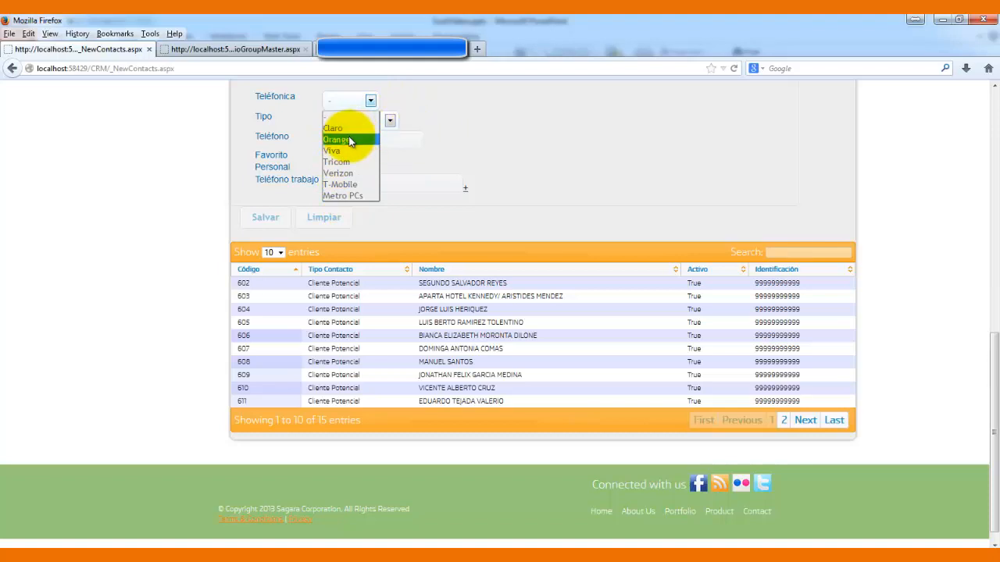
{"action": "left_click", "coordinate": [349, 141]}
{"action": "left_click", "coordinate": [389, 120]}
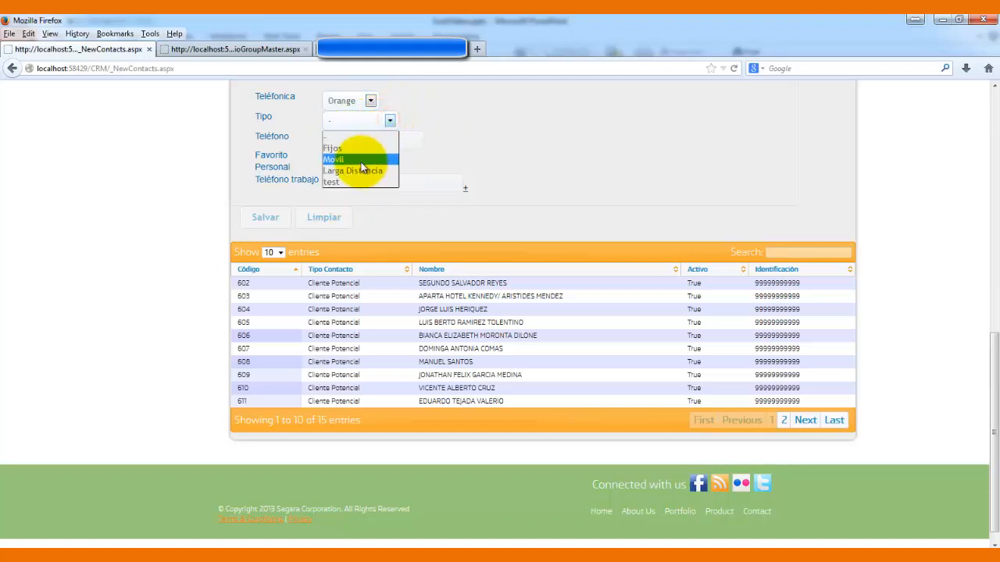
{"action": "left_click", "coordinate": [360, 161]}
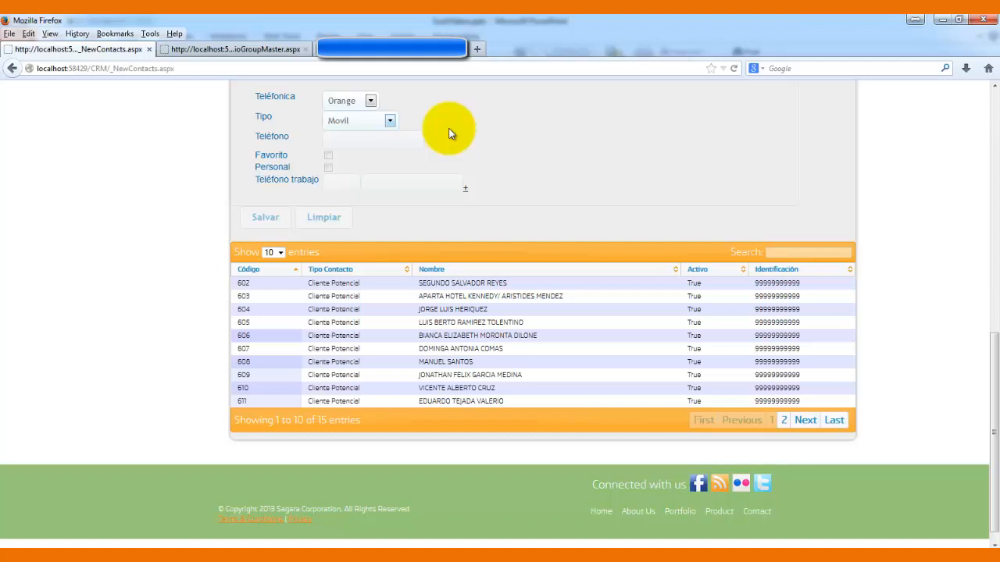
- Change the third phone entry's carrier to Verizon
{"action": "left_click", "coordinate": [364, 100]}
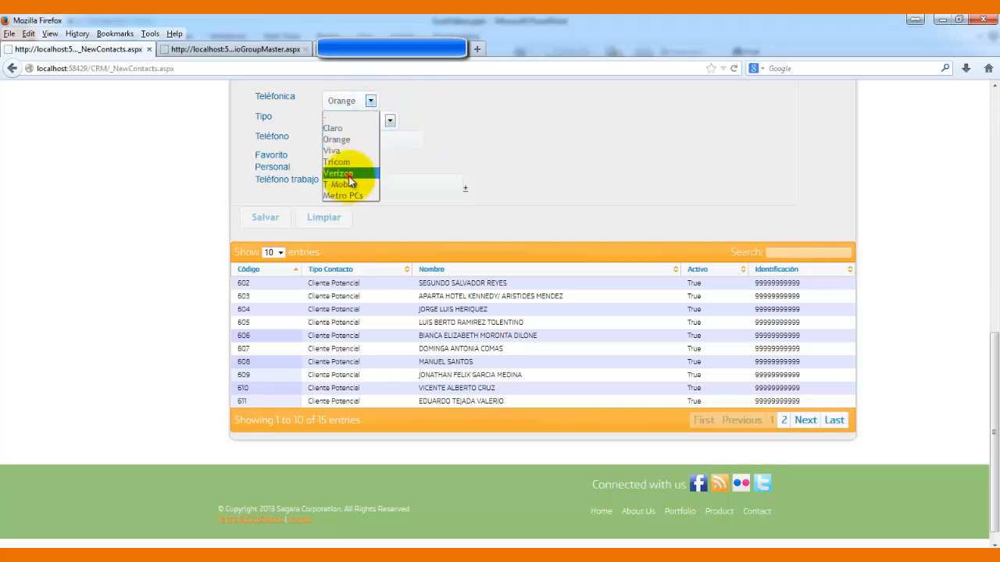
{"action": "left_click", "coordinate": [344, 173]}
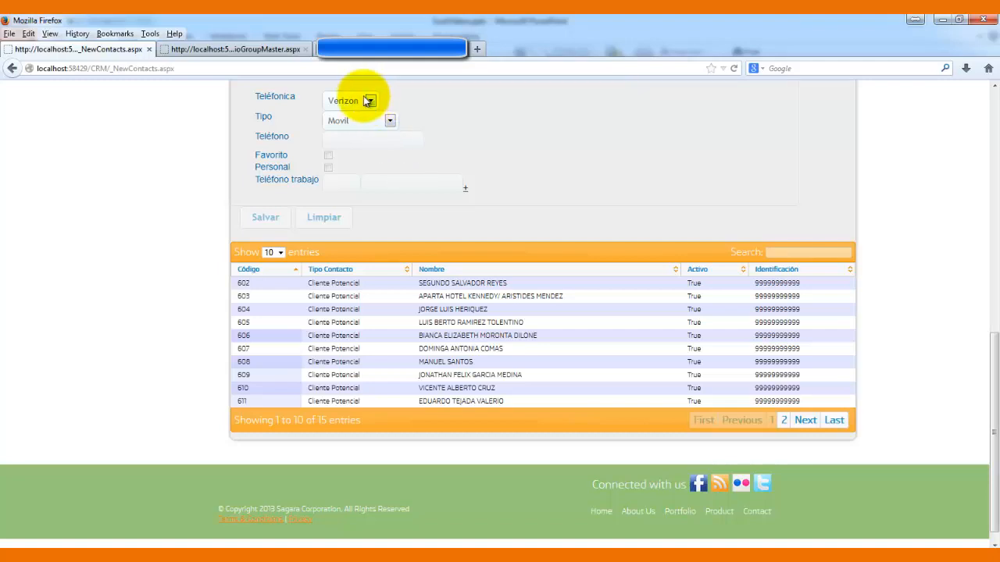
{"action": "left_click", "coordinate": [344, 139]}
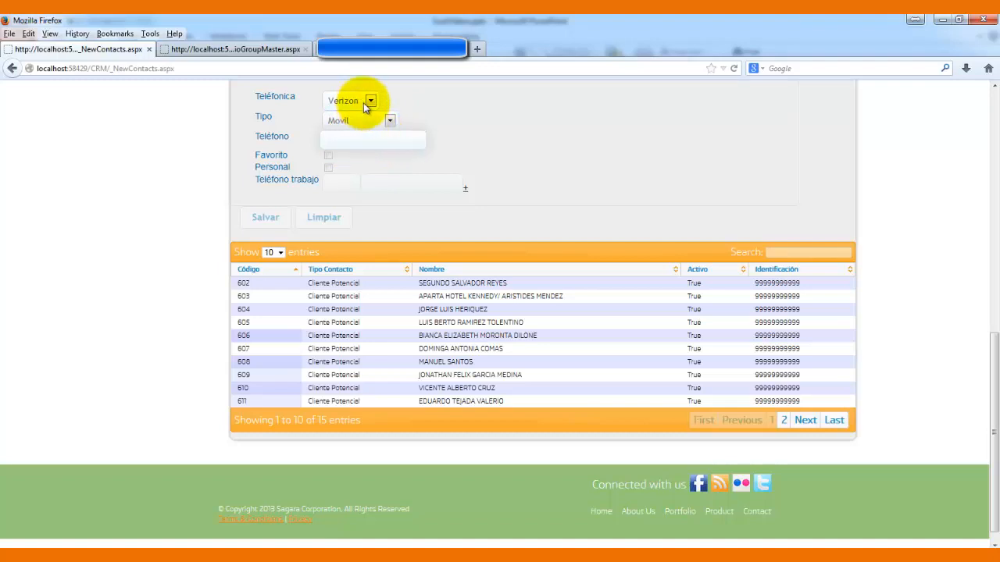
{"action": "left_click", "coordinate": [409, 141]}
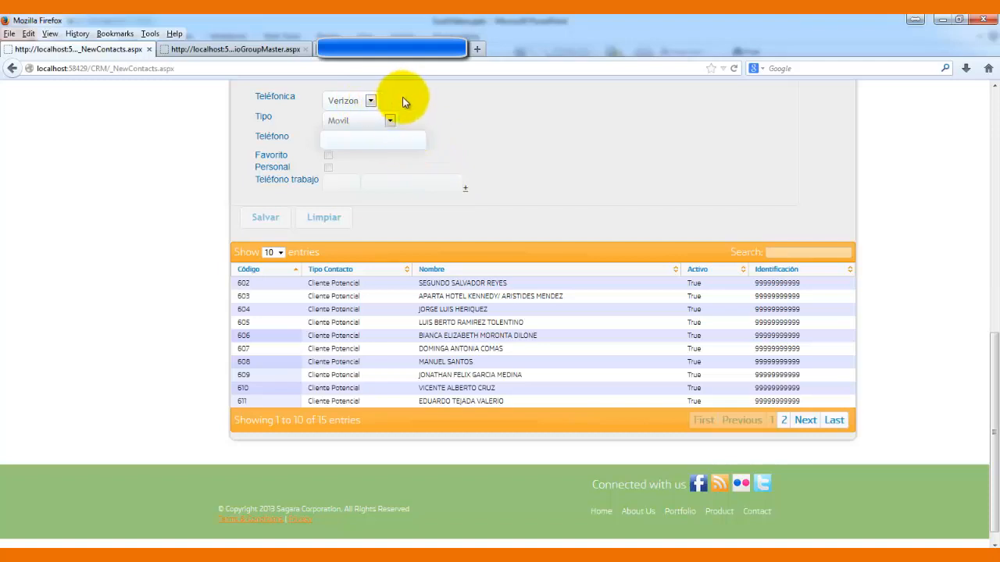
{"action": "left_click", "coordinate": [416, 139]}
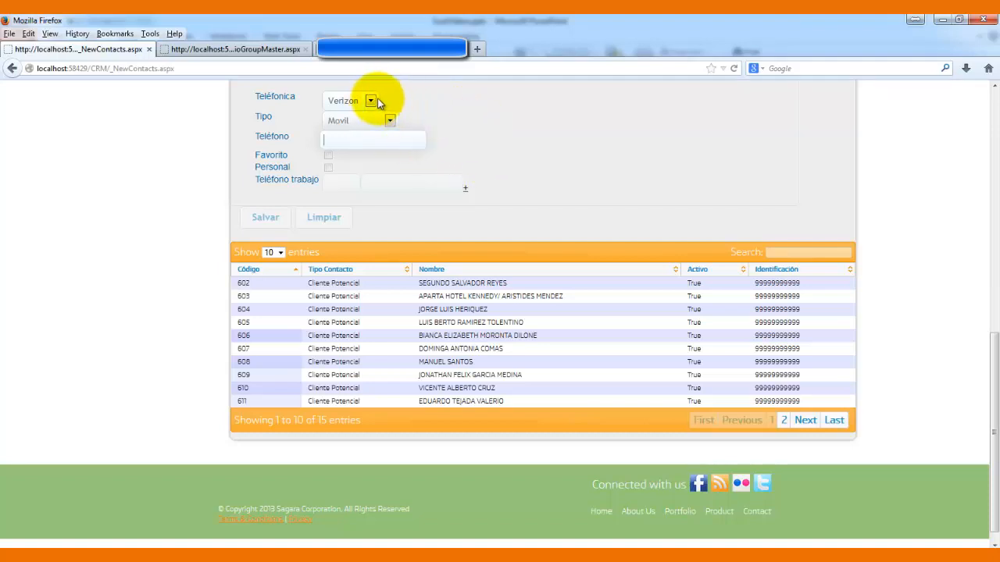
{"action": "left_click", "coordinate": [418, 146]}
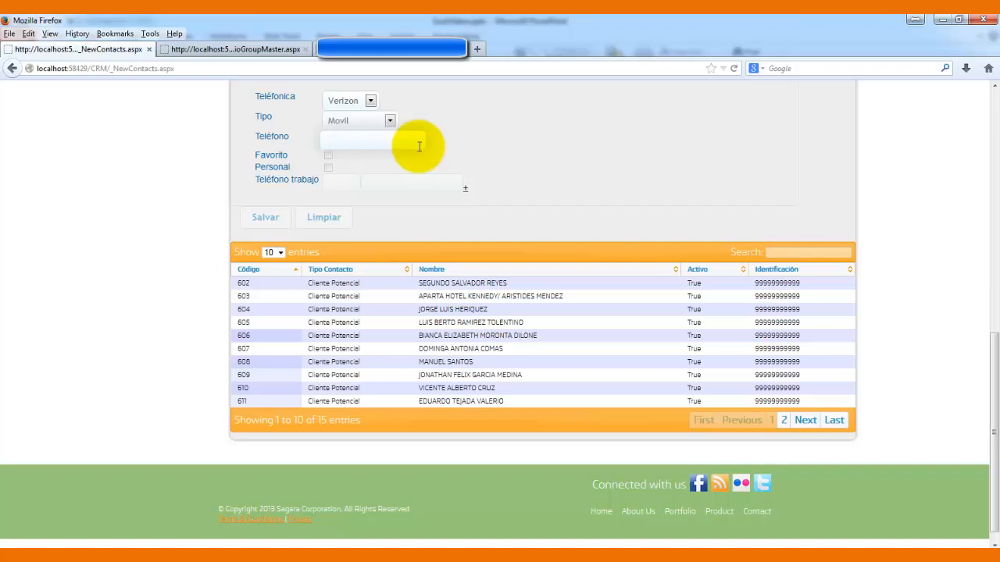
- Mark the phone as Personal with the note 'Relacionado Tio cliente'
{"action": "left_click", "coordinate": [329, 168]}
{"action": "left_click", "coordinate": [352, 165]}
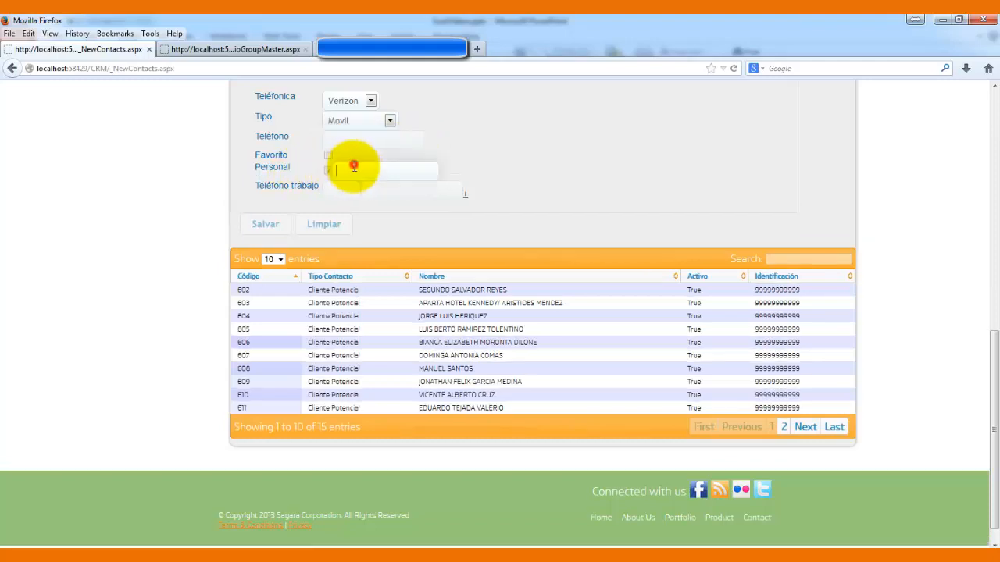
{"action": "type", "text": "Relaci"}
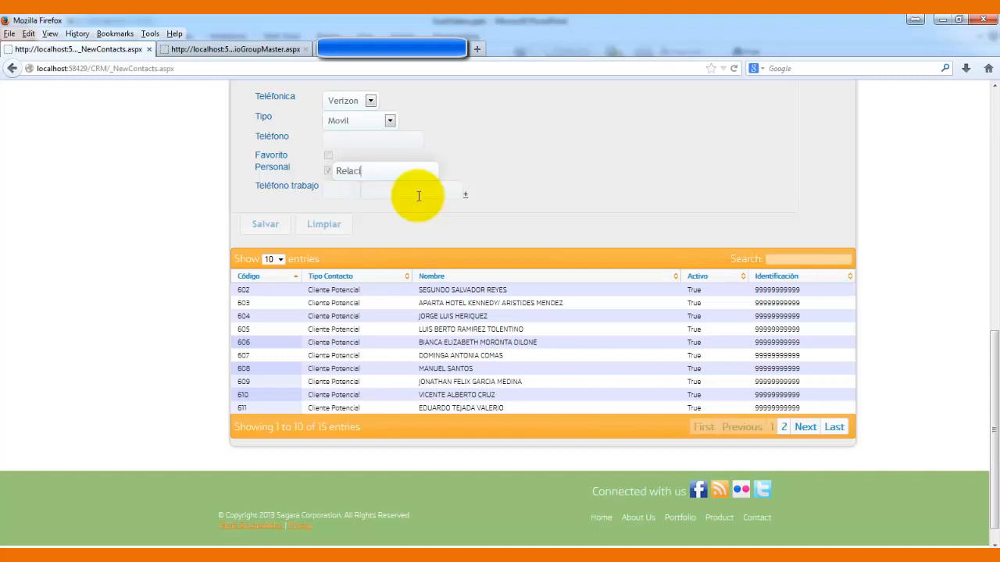
{"action": "type", "text": "onado Tio cliente"}
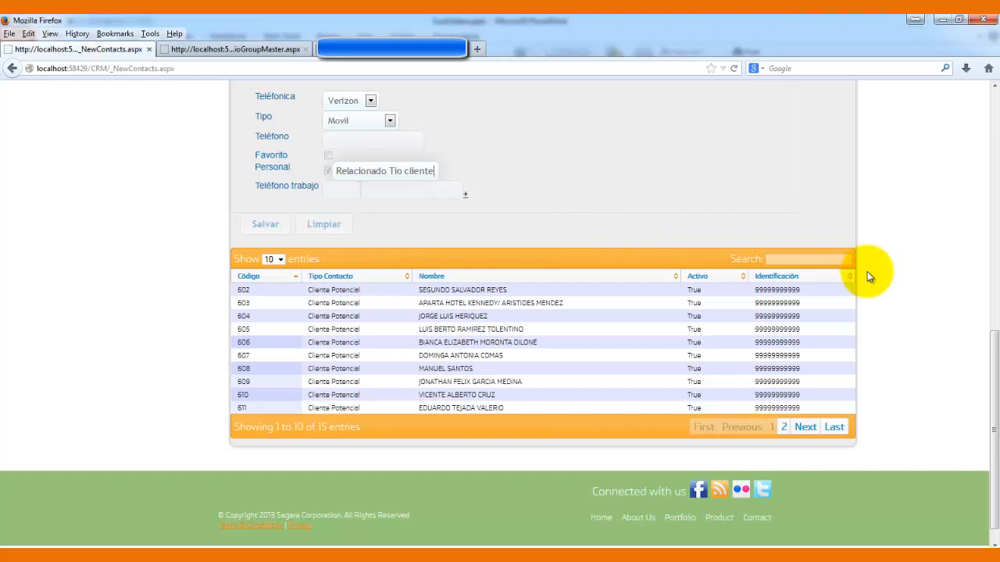
{"action": "left_click_drag", "start_coordinate": [995, 414], "coordinate": [984, 212]}
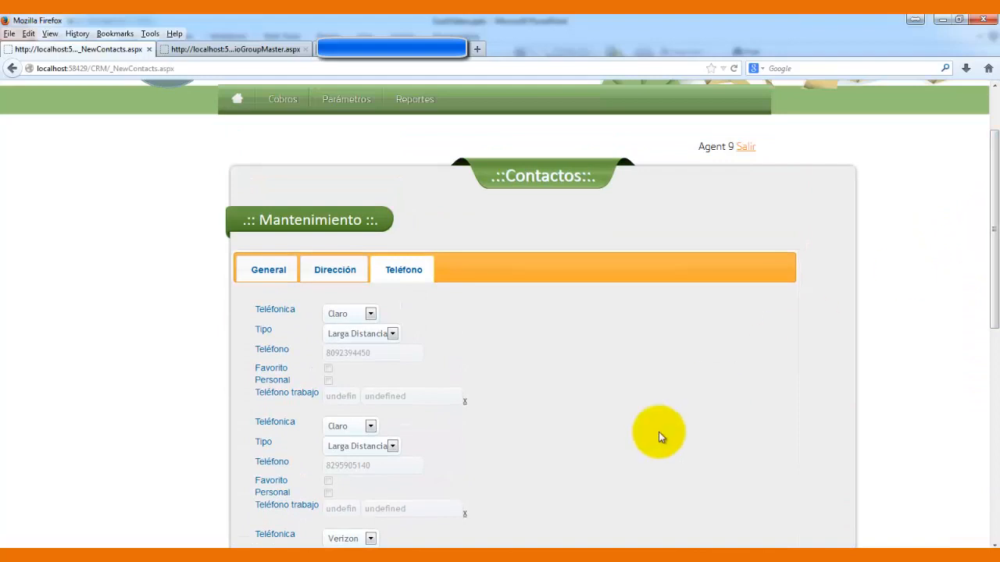
{"action": "mouse_move", "coordinate": [288, 112]}
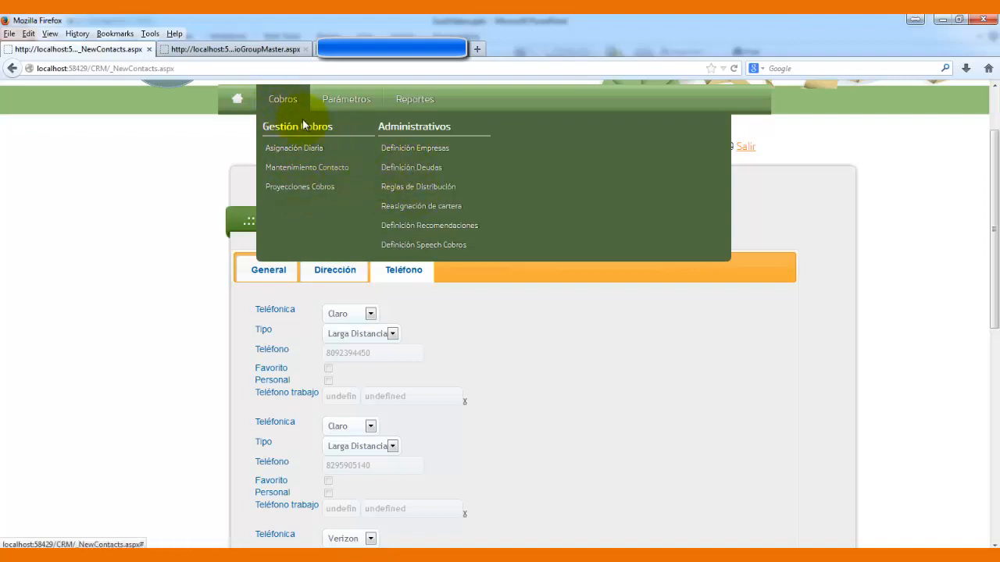
- Open Cobros > Definición Deudas and choose Local as the Empresa
{"action": "left_click", "coordinate": [404, 169]}
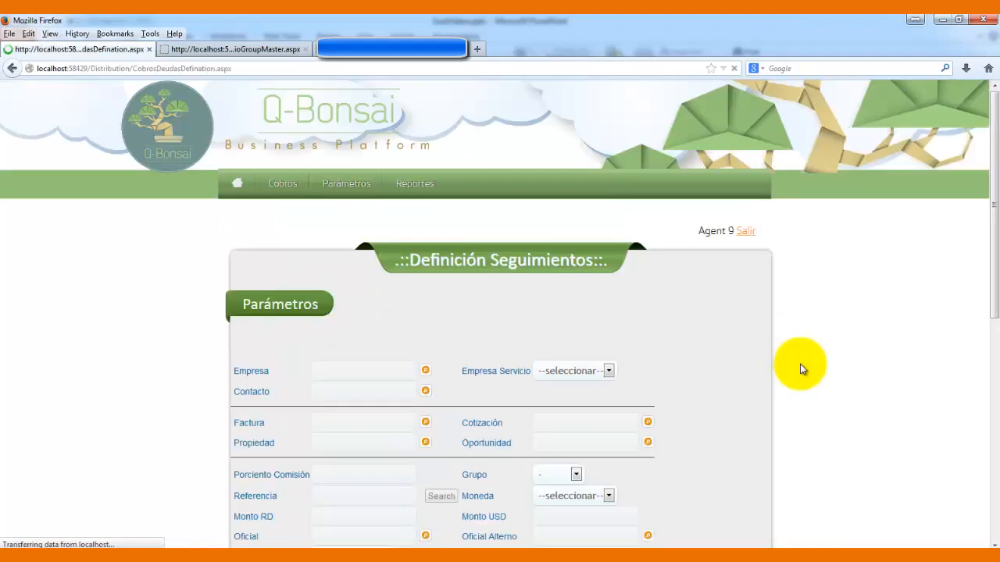
{"action": "left_click_drag", "start_coordinate": [986, 243], "coordinate": [995, 385]}
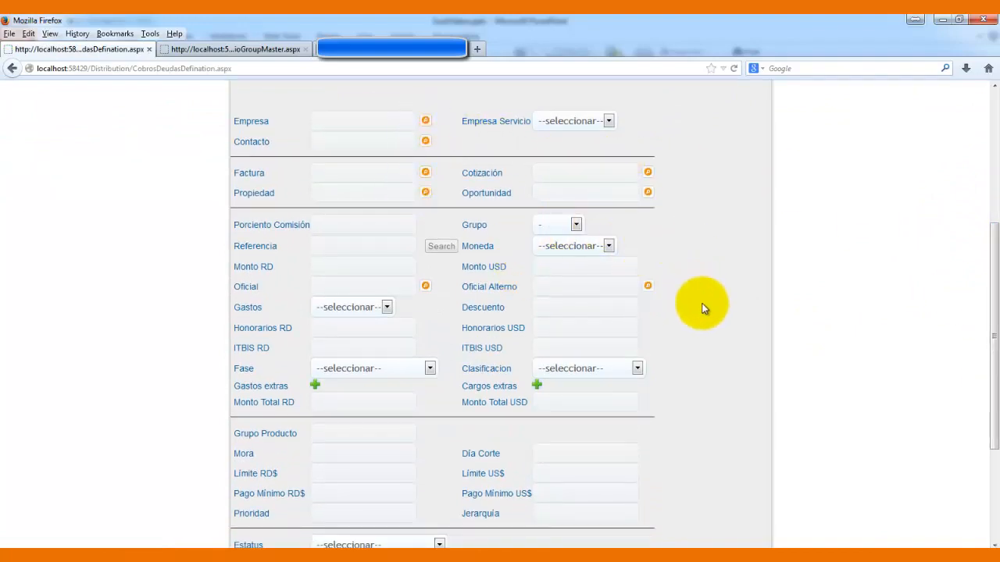
{"action": "left_click", "coordinate": [426, 122]}
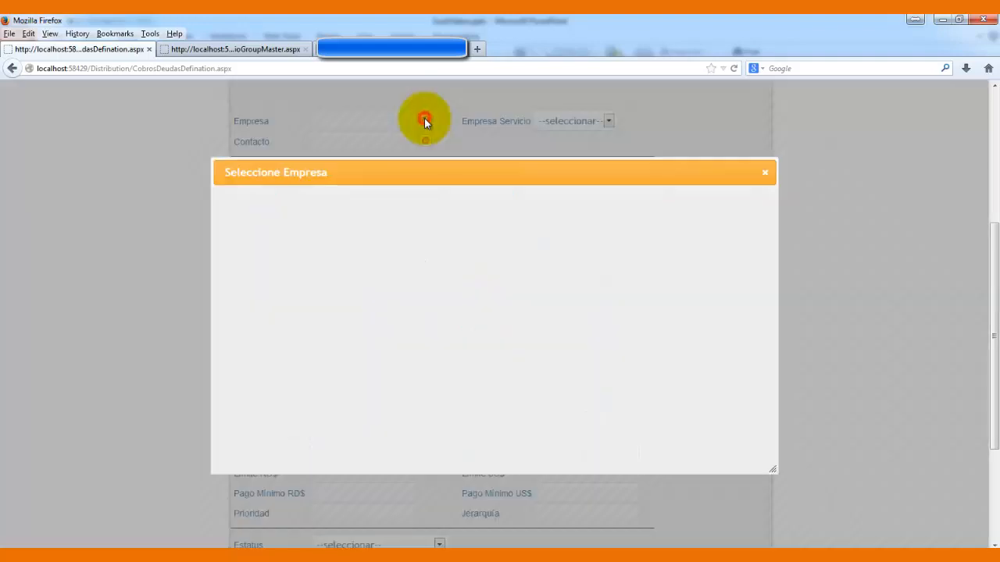
{"action": "left_click", "coordinate": [420, 239]}
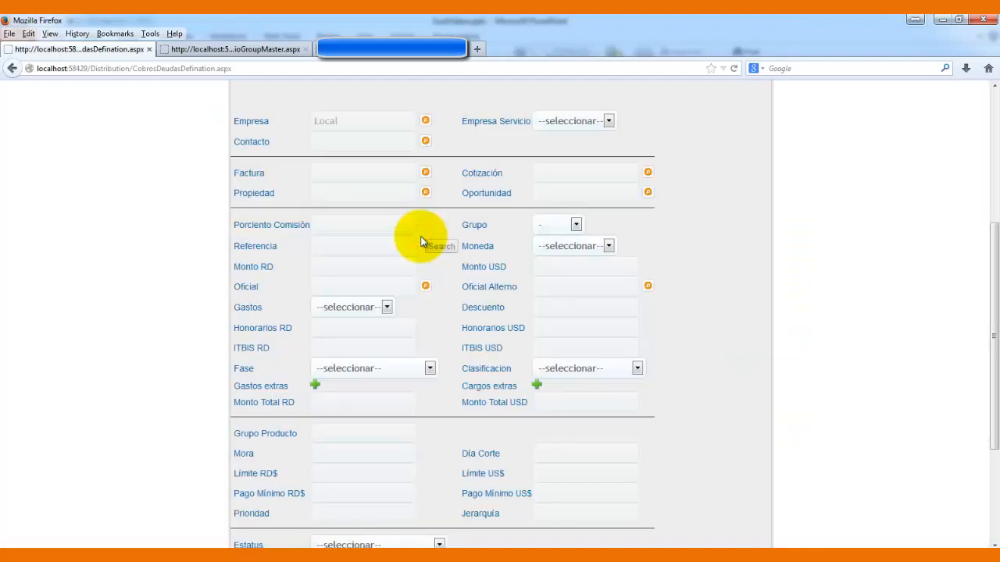
- Paste the debt reference from the desktop note and search for that debt
{"action": "left_click", "coordinate": [372, 242]}
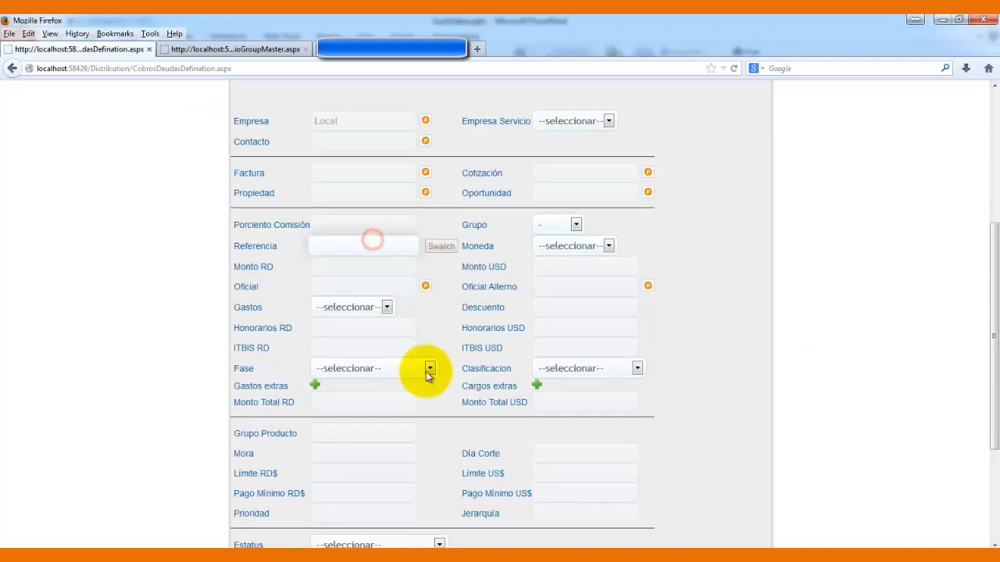
{"action": "left_click", "coordinate": [363, 558]}
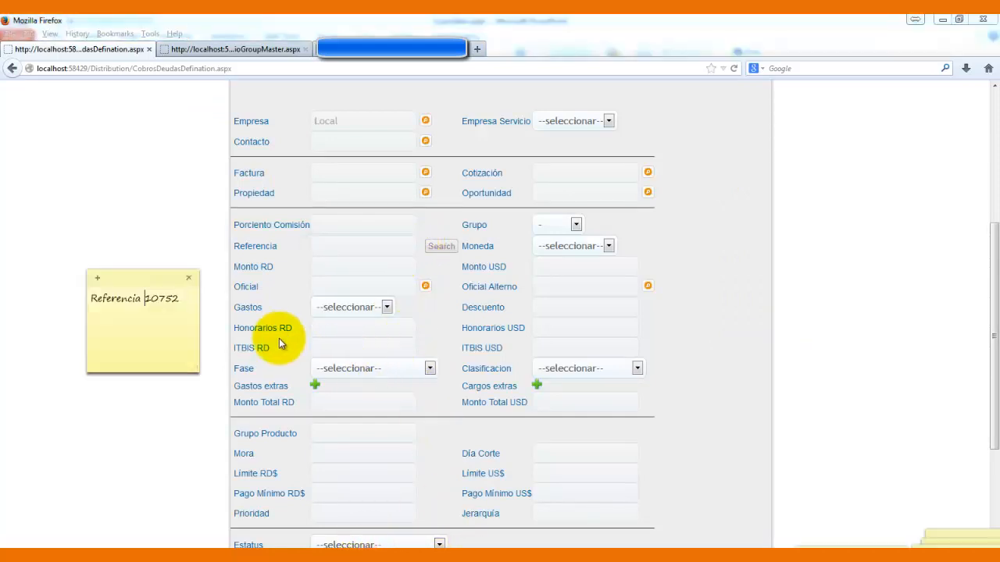
{"action": "left_click_drag", "start_coordinate": [145, 298], "coordinate": [176, 298]}
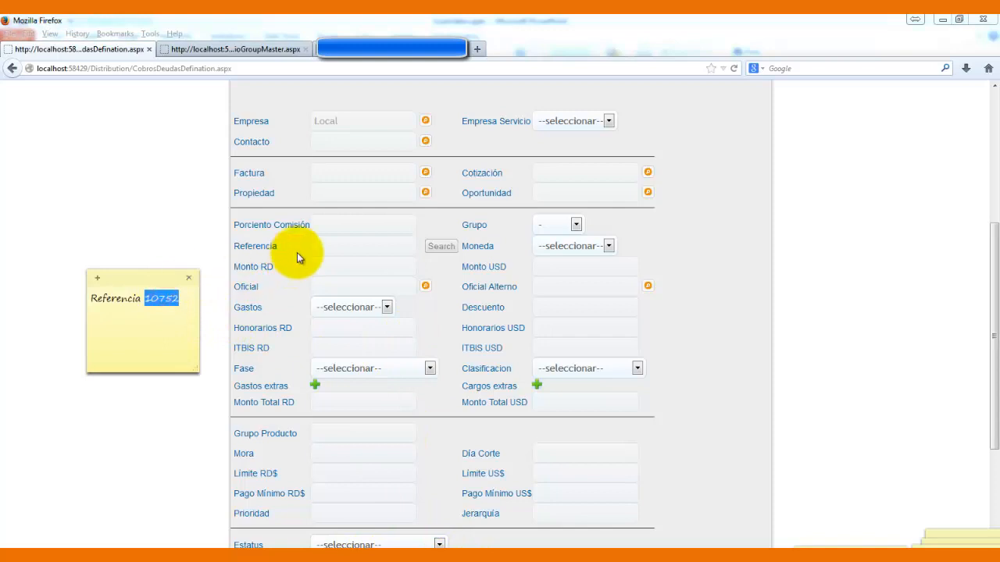
{"action": "left_click", "coordinate": [197, 216]}
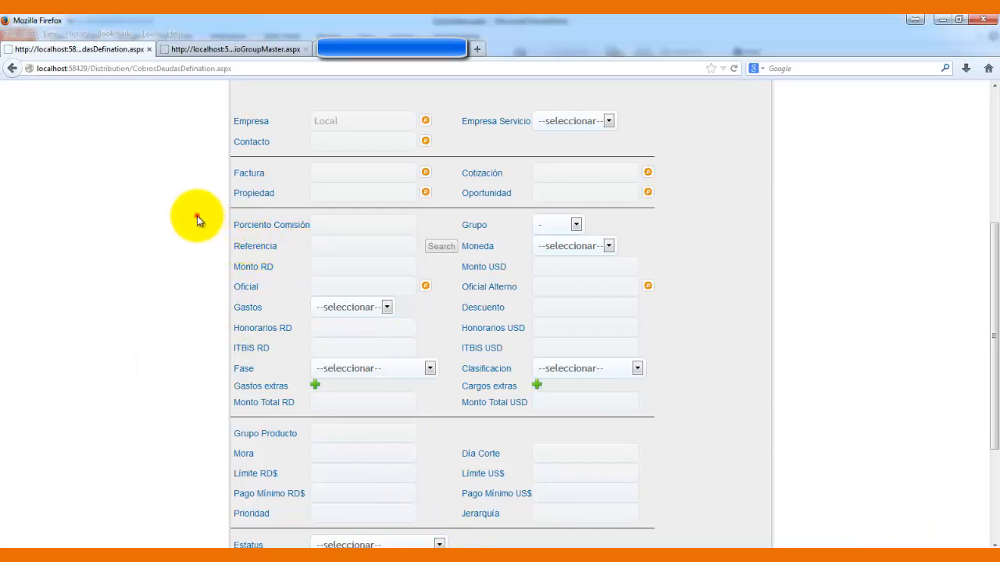
{"action": "left_click", "coordinate": [335, 242]}
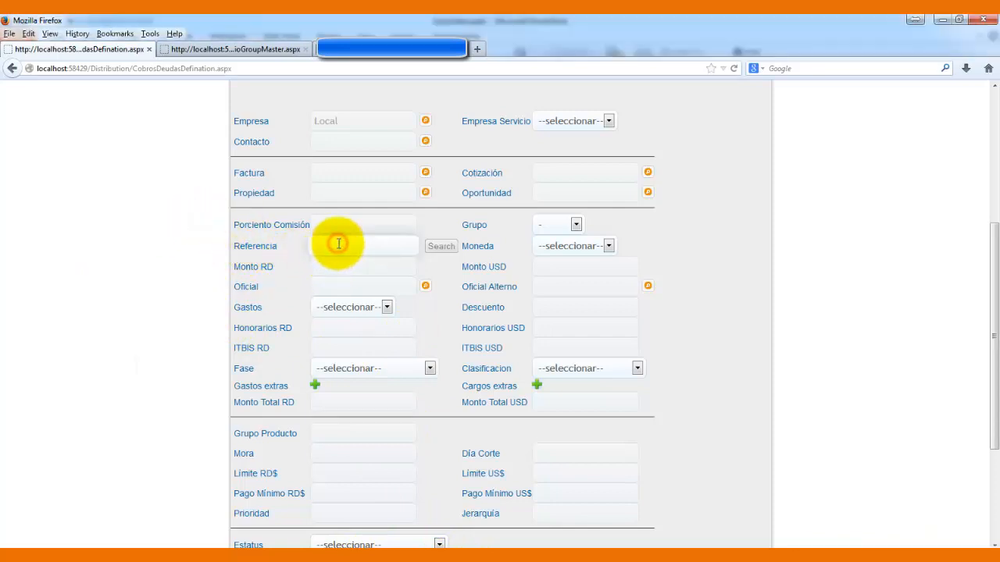
{"action": "type", "text": "10752"}
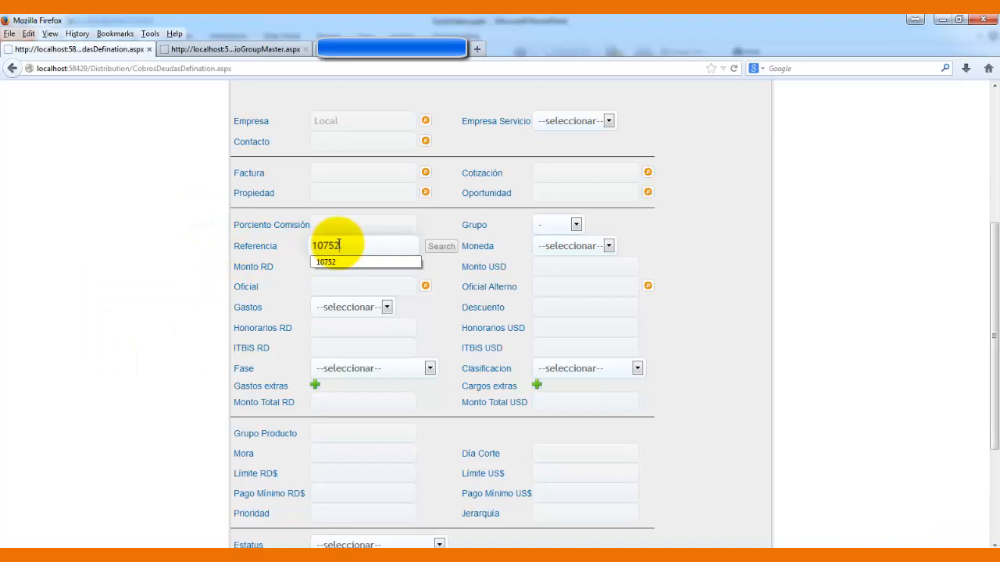
{"action": "left_click", "coordinate": [441, 246]}
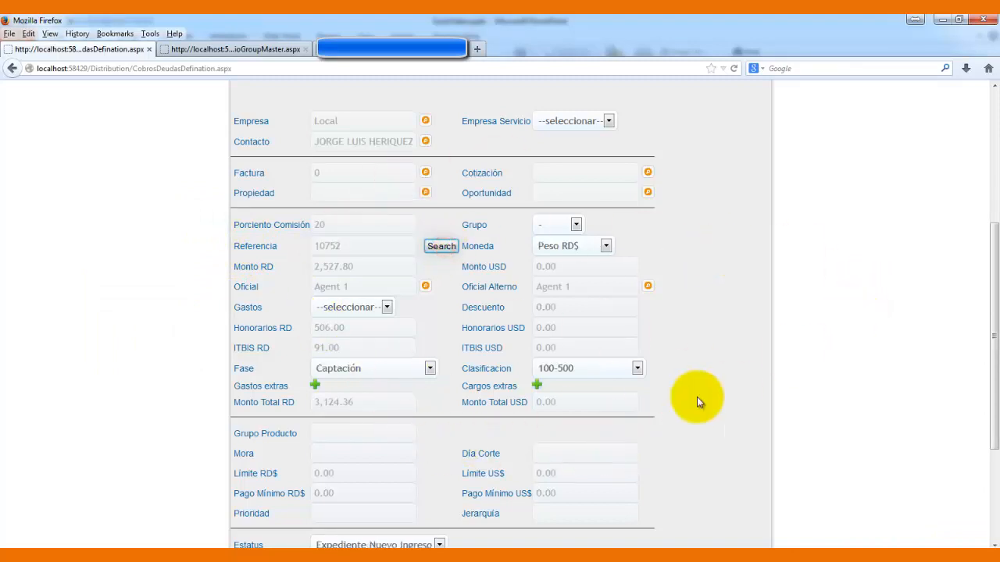
- Reload the page to clear the debt form
{"action": "left_click_drag", "start_coordinate": [986, 275], "coordinate": [994, 336]}
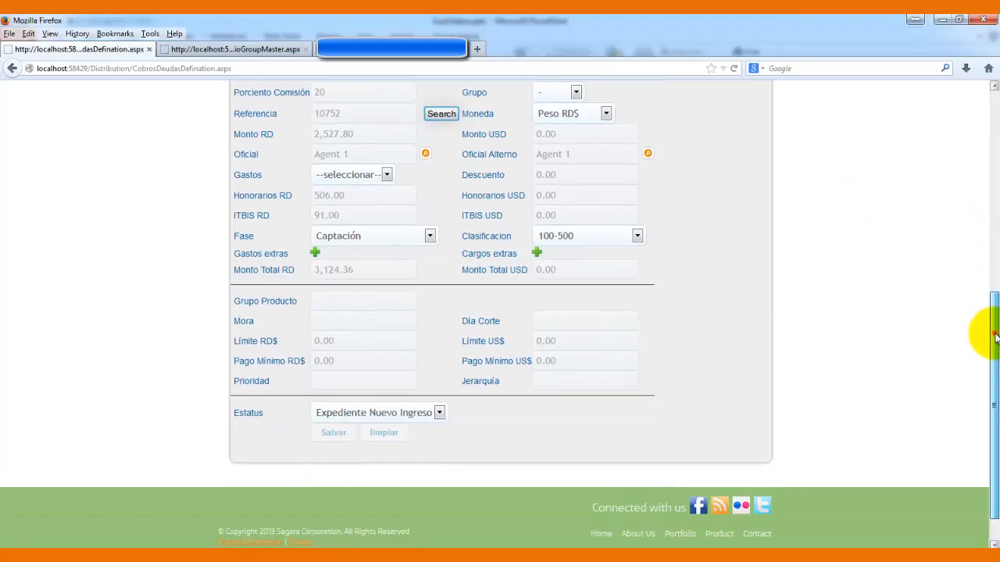
{"action": "scroll", "coordinate": [984, 218], "scroll_direction": "up", "scroll_amount": 6}
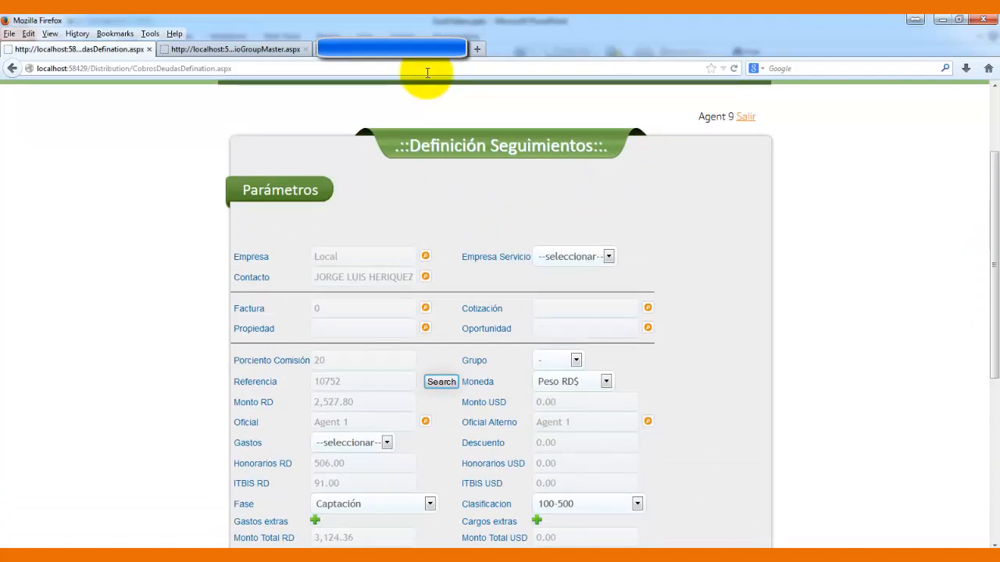
{"action": "left_click", "coordinate": [427, 72]}
{"action": "key", "text": "Return"}
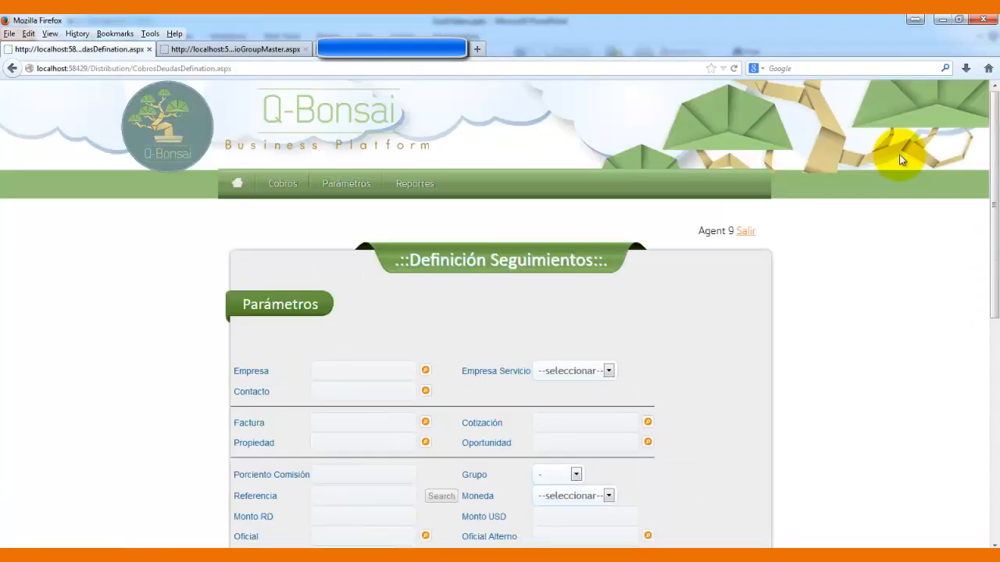
- Choose Local as Empresa, pick a contact, and enter 30 as the commission percentage
{"action": "left_click_drag", "start_coordinate": [993, 117], "coordinate": [993, 221]}
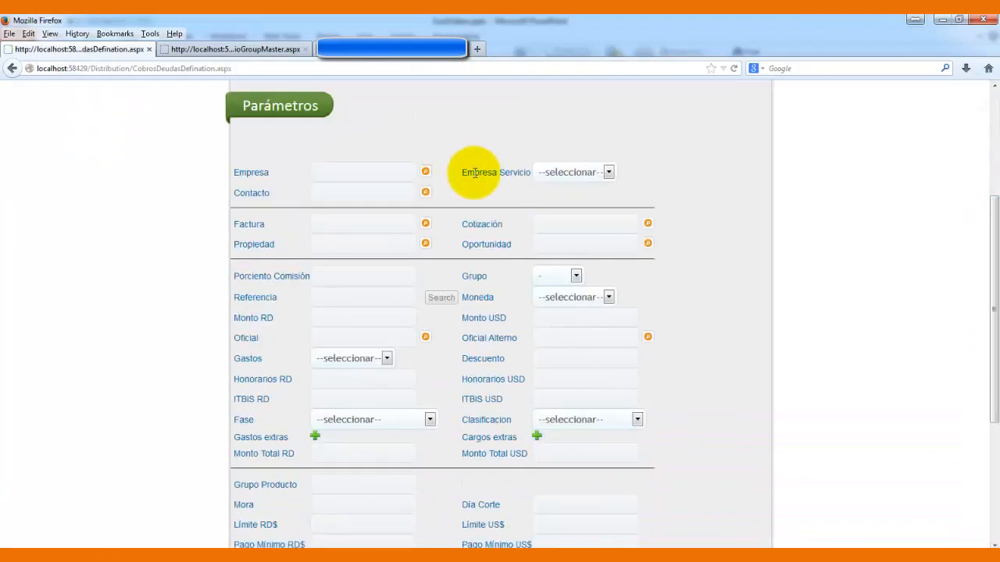
{"action": "left_click", "coordinate": [425, 172]}
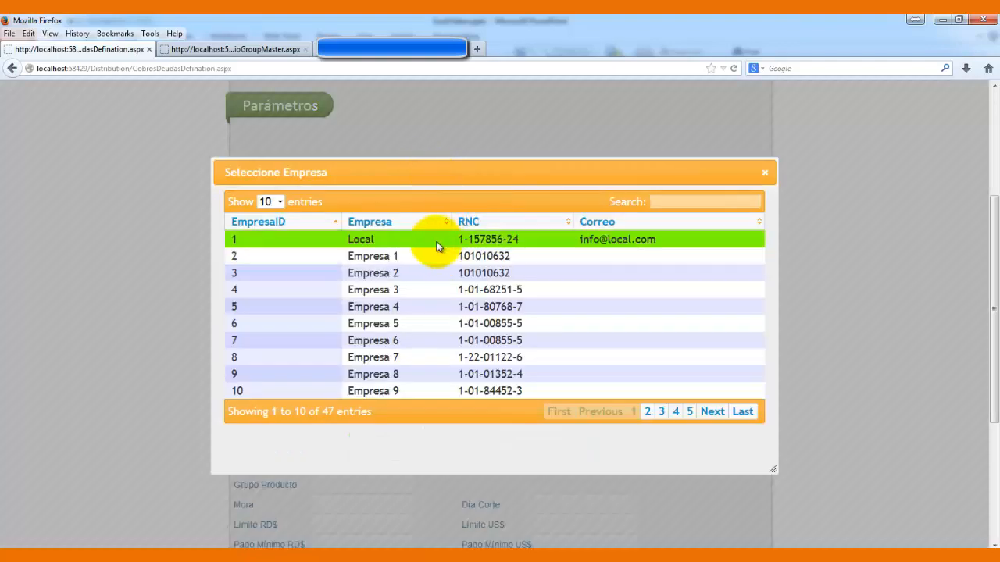
{"action": "left_click", "coordinate": [435, 240]}
{"action": "left_click", "coordinate": [425, 193]}
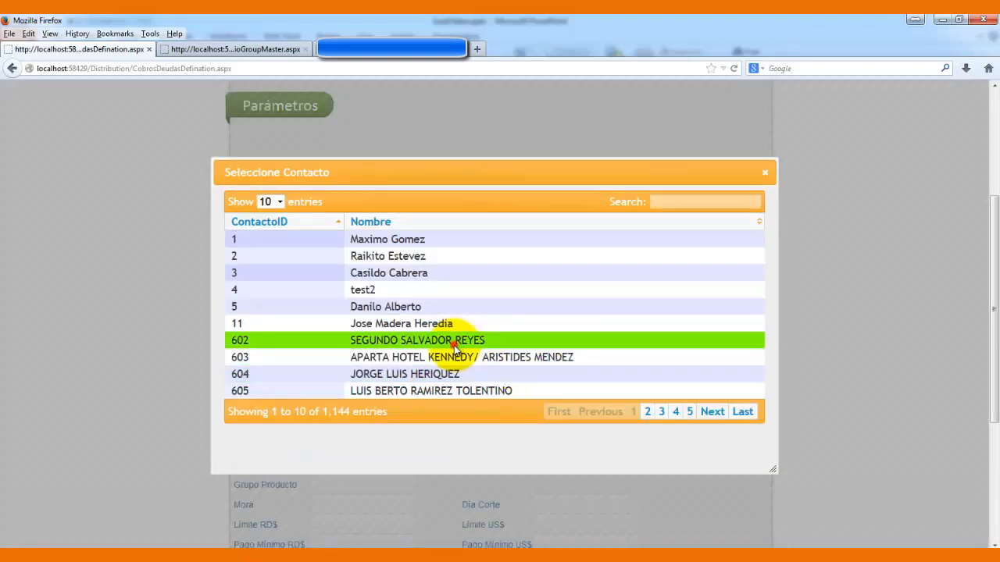
{"action": "left_click", "coordinate": [453, 340]}
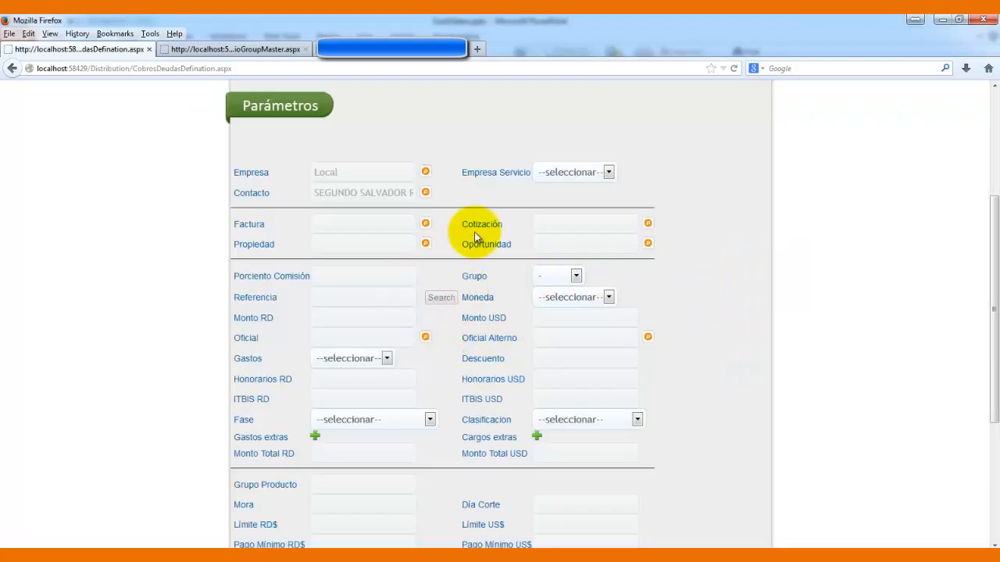
{"action": "left_click", "coordinate": [378, 274]}
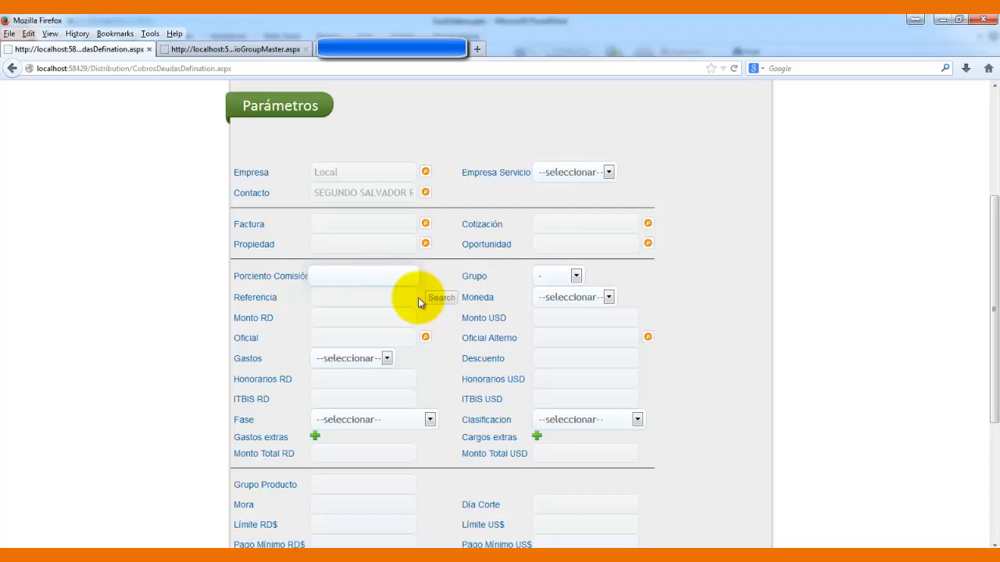
{"action": "type", "text": "30"}
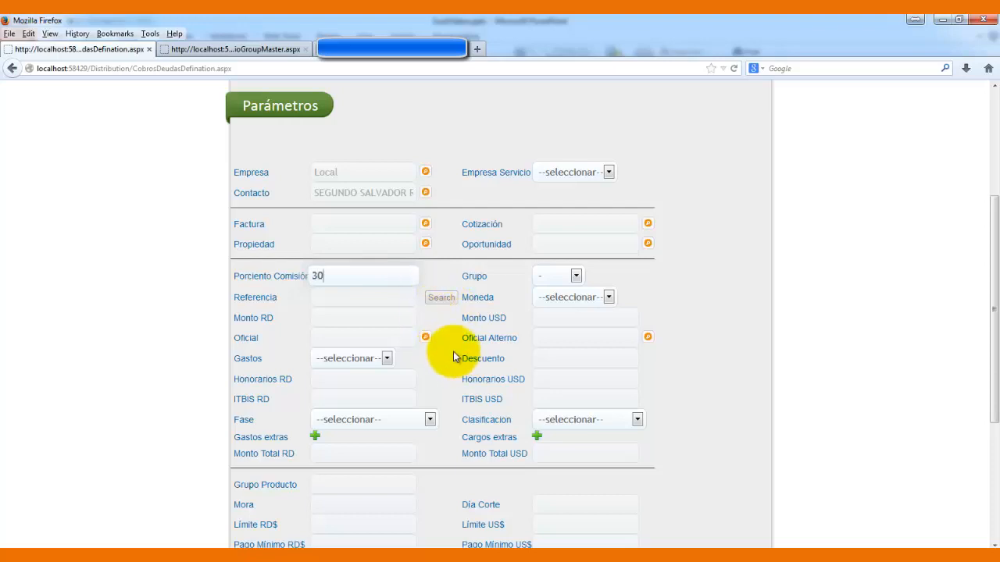
{"action": "left_click", "coordinate": [449, 352]}
{"action": "left_click", "coordinate": [380, 300]}
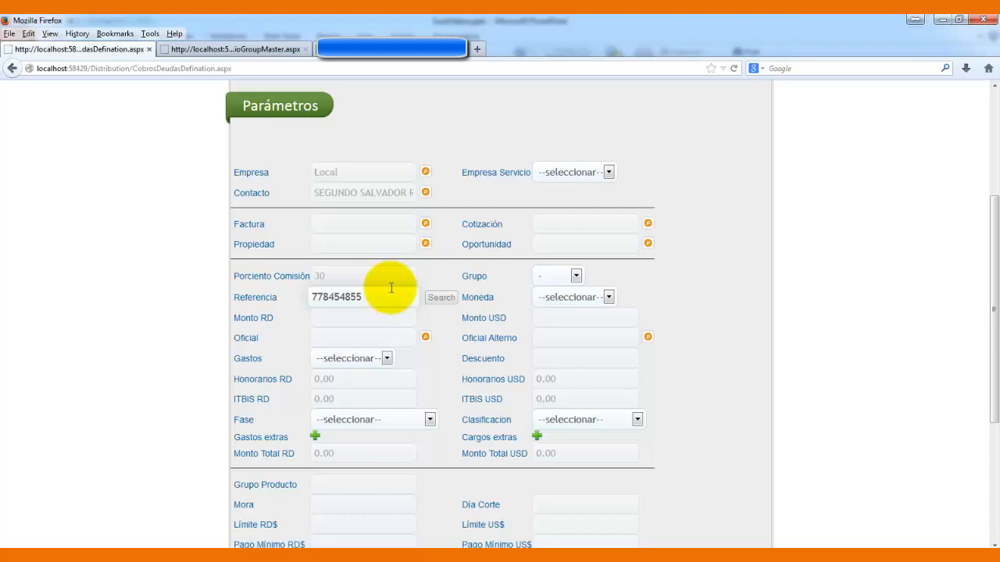
- Set the debt amount to 50,000.00 Monto RD with currency Peso RD$ and Grupo 1
{"action": "left_click", "coordinate": [373, 315]}
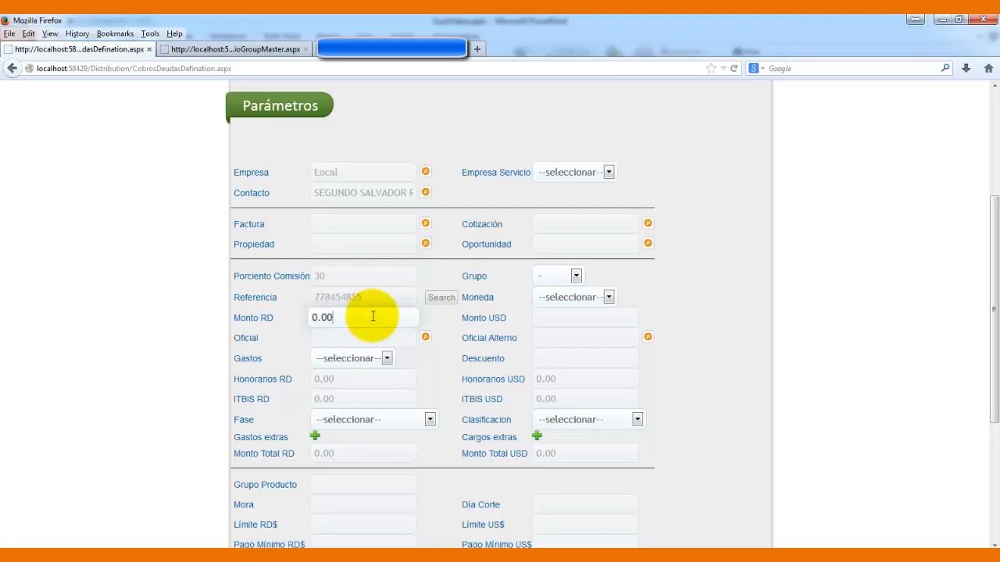
{"action": "type", "text": "5,000"}
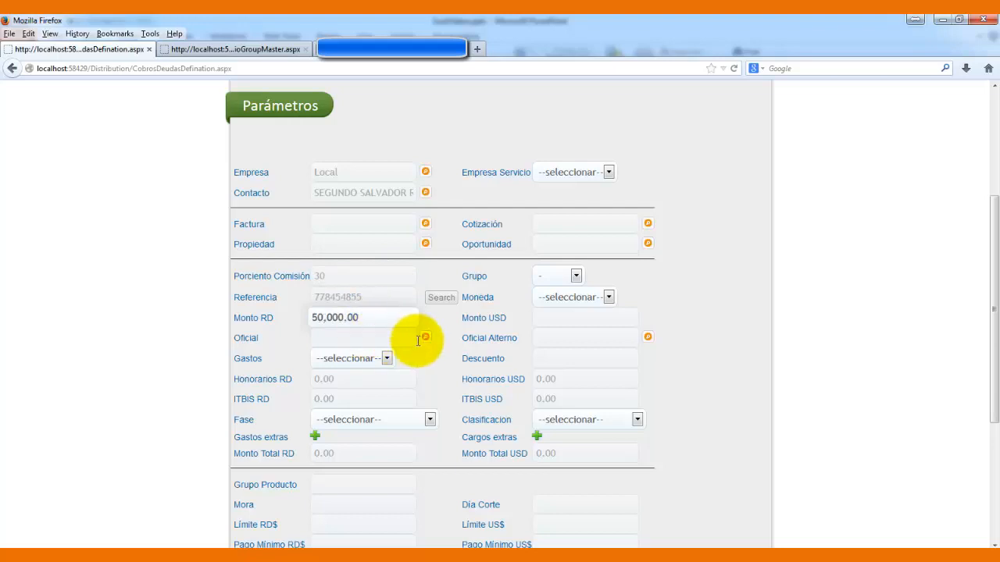
{"action": "left_click", "coordinate": [605, 299]}
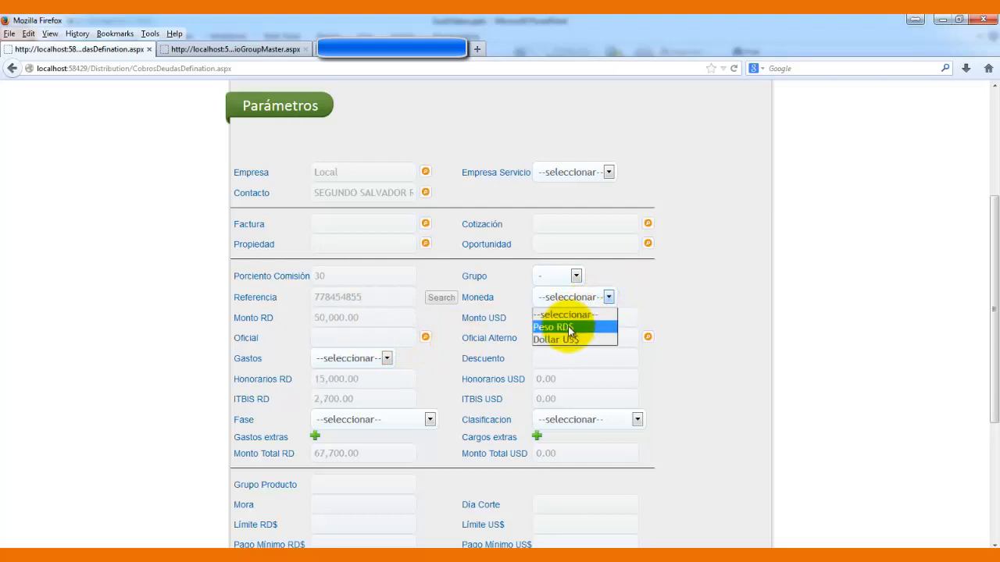
{"action": "left_click", "coordinate": [567, 328]}
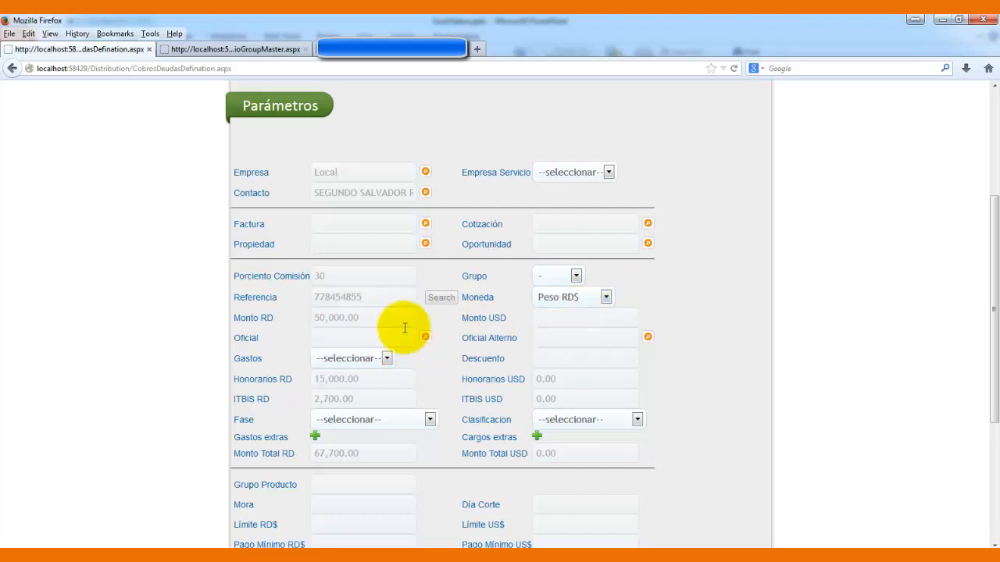
{"action": "left_click", "coordinate": [575, 276]}
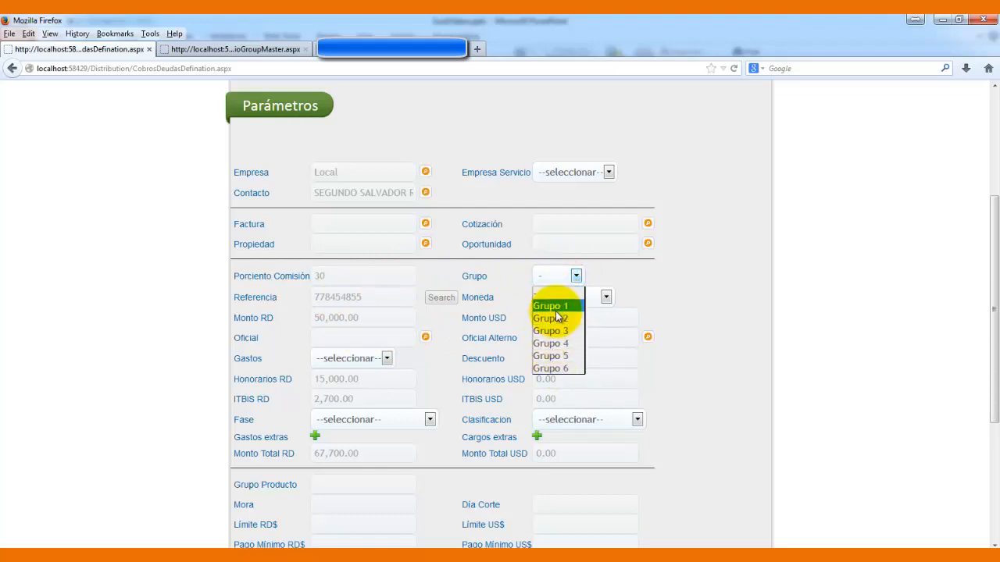
{"action": "left_click", "coordinate": [559, 306]}
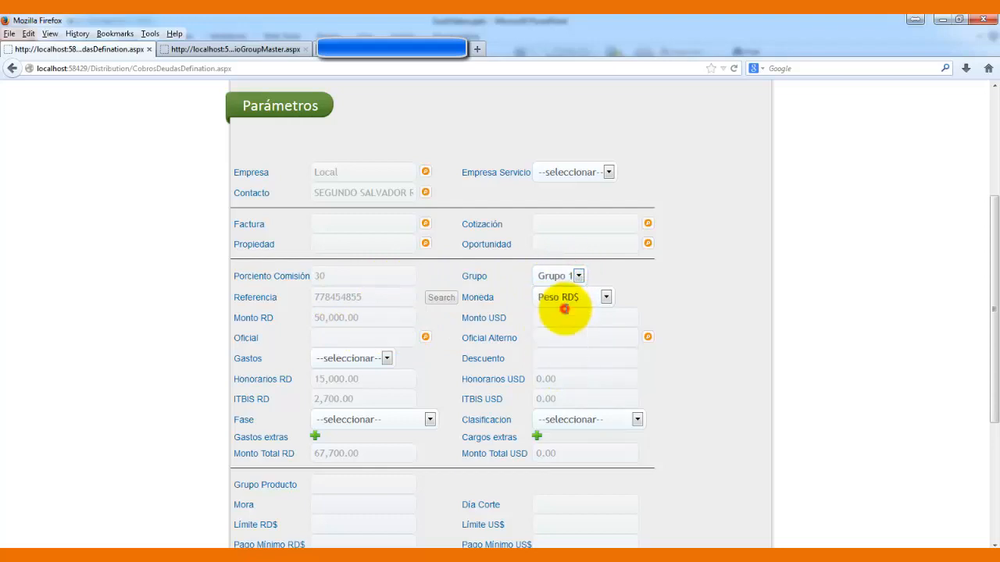
- Assign Agent 3 as Oficial and Agent 7 as Oficial Alterno
{"action": "left_click", "coordinate": [342, 336]}
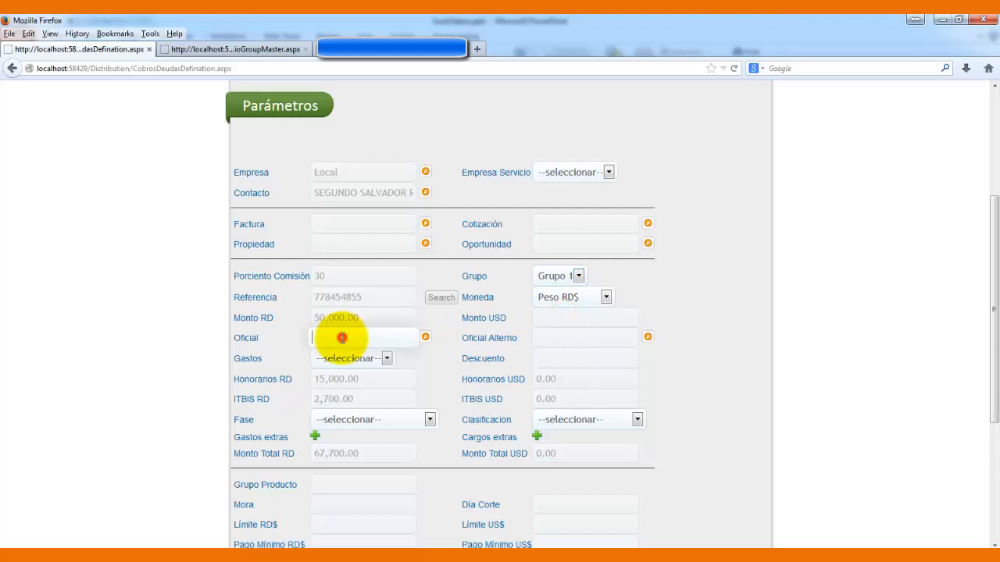
{"action": "left_click", "coordinate": [422, 341]}
{"action": "left_click", "coordinate": [542, 306]}
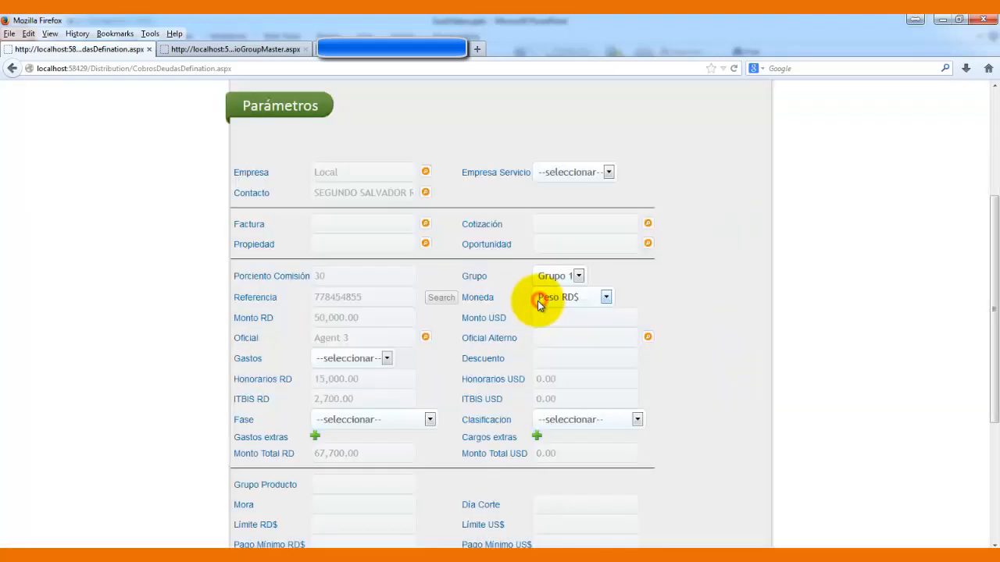
{"action": "left_click", "coordinate": [650, 338]}
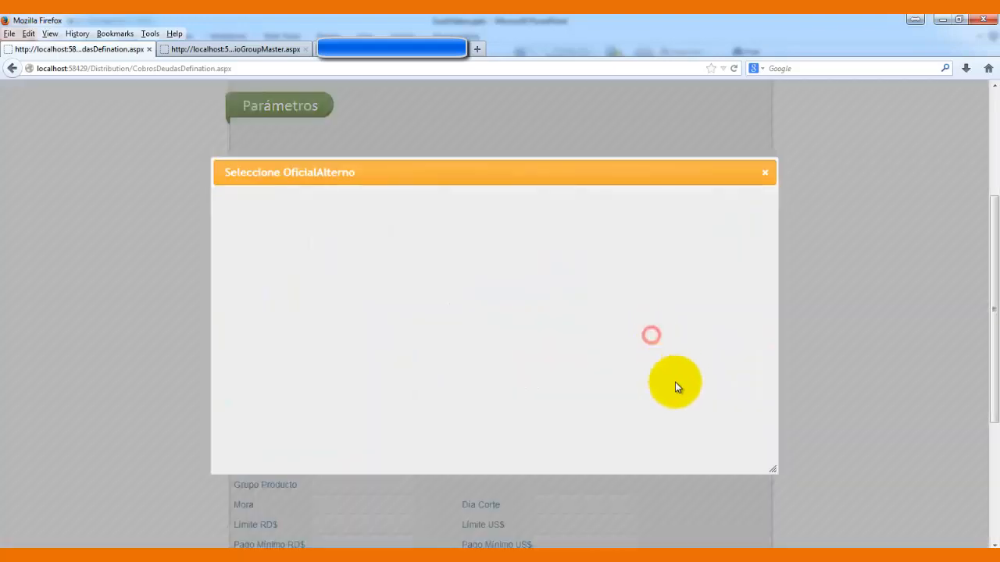
{"action": "left_click", "coordinate": [578, 351]}
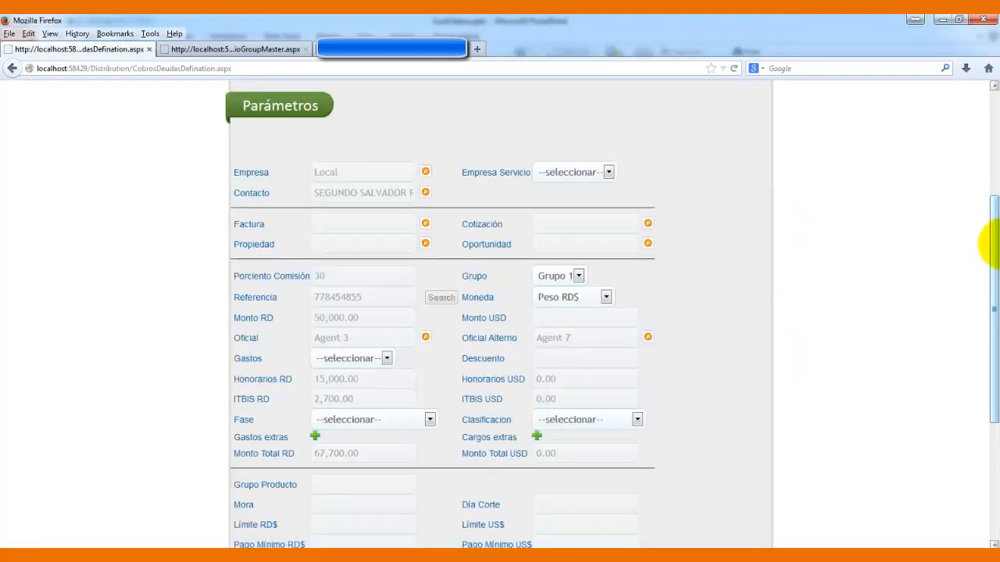
{"action": "left_click_drag", "start_coordinate": [993, 245], "coordinate": [993, 332]}
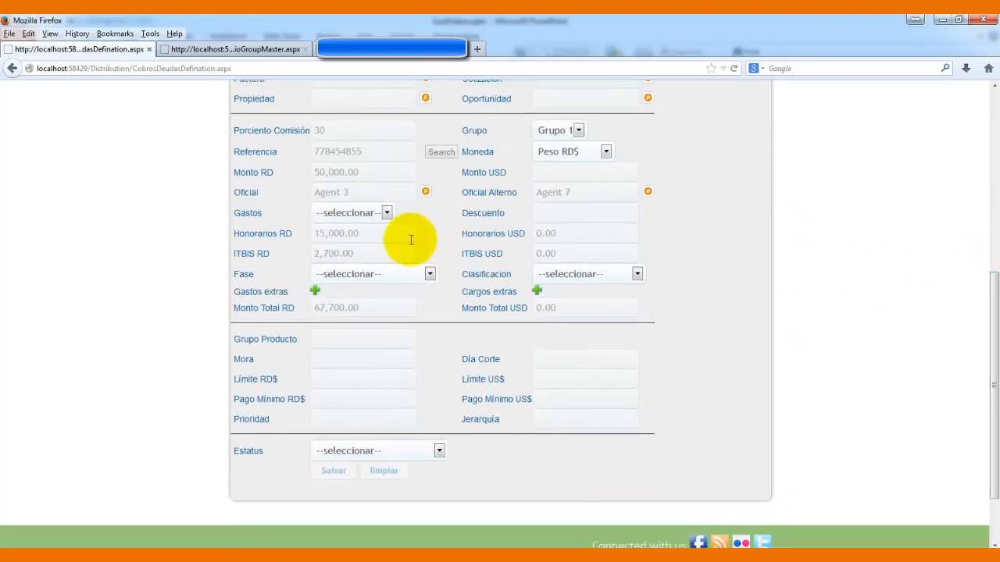
- Set the debt phase to Atraso 15 dias and classification to 50,001-100,000
{"action": "left_click", "coordinate": [430, 274]}
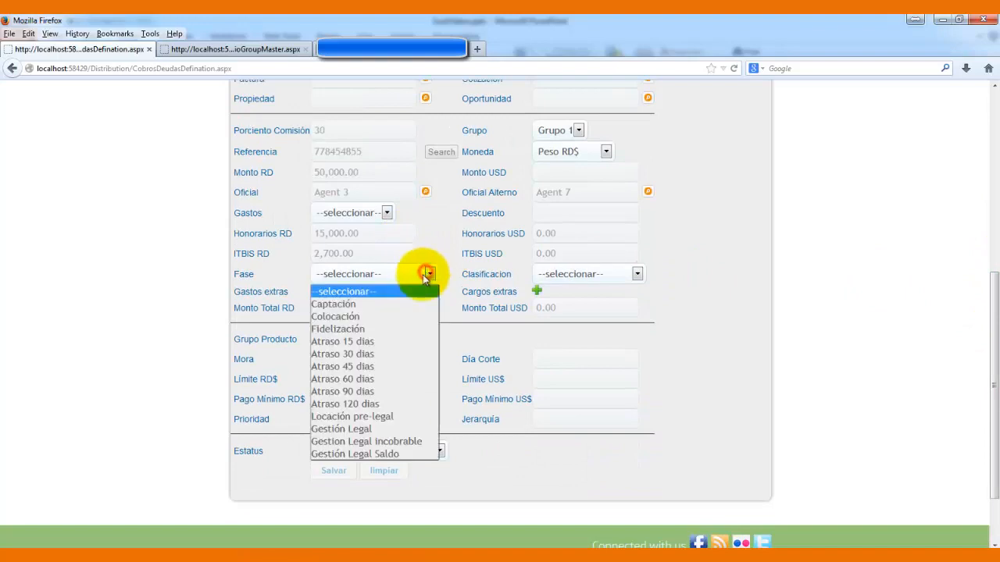
{"action": "left_click", "coordinate": [383, 304]}
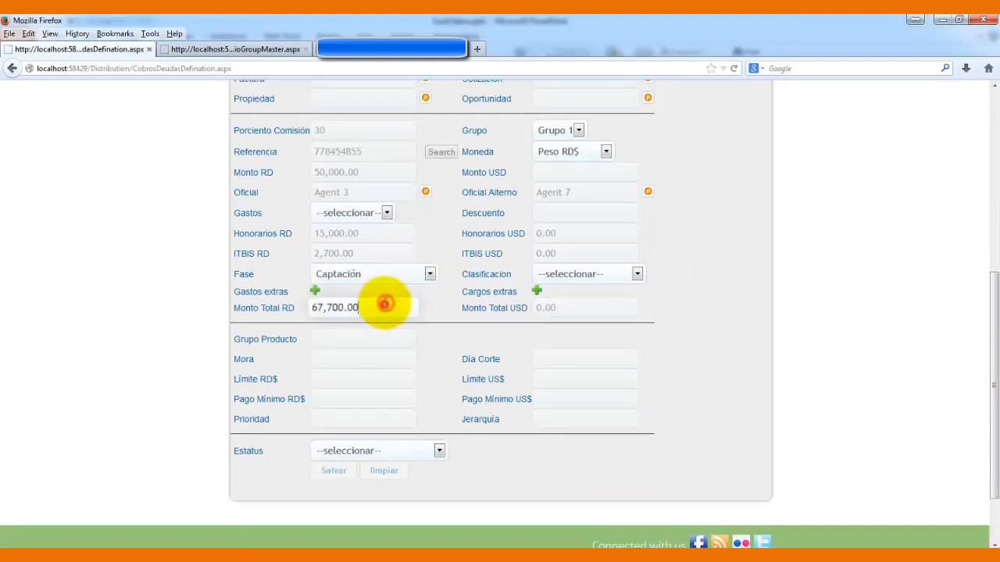
{"action": "left_click", "coordinate": [420, 275]}
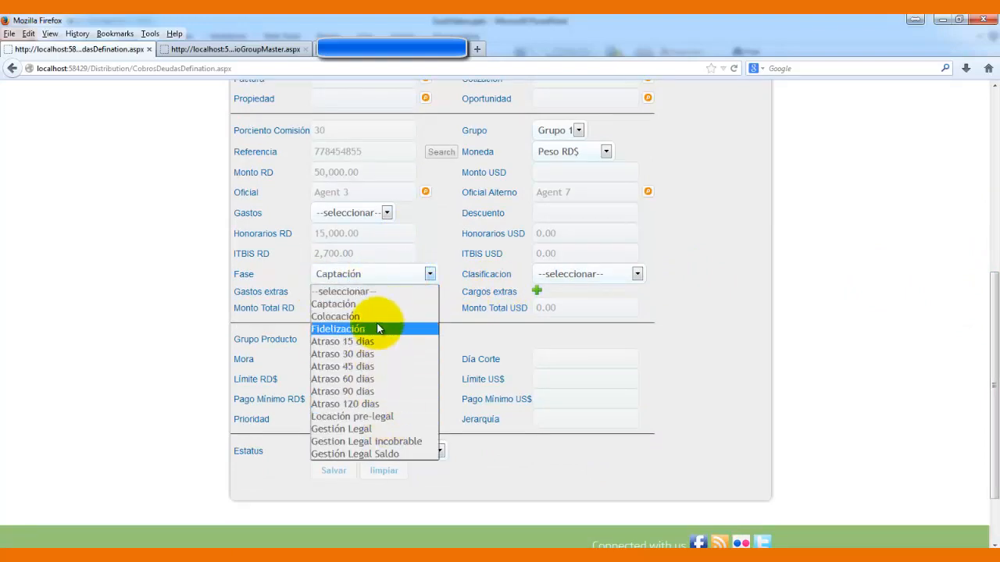
{"action": "left_click", "coordinate": [370, 344]}
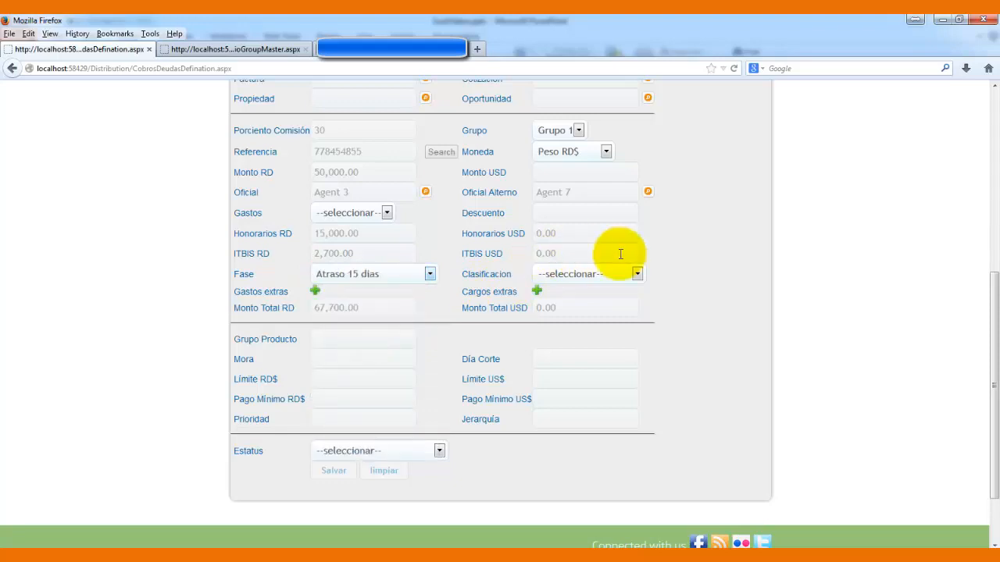
{"action": "left_click", "coordinate": [636, 275]}
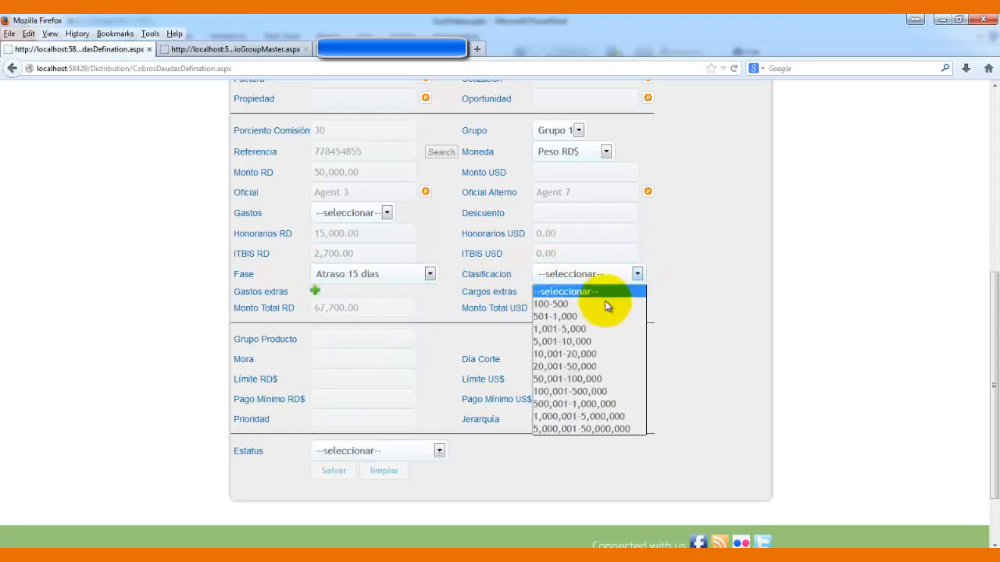
{"action": "left_click", "coordinate": [562, 380]}
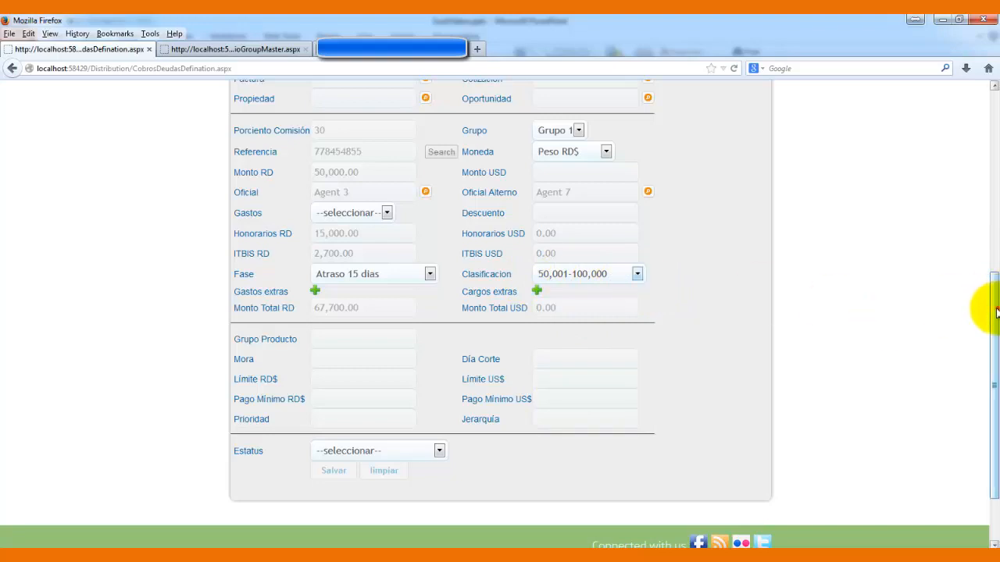
- Set status to Expediente Nuevo Ingreso, save the debt, and dismiss the GuiaVideos presentation
{"action": "left_click_drag", "start_coordinate": [993, 308], "coordinate": [992, 350]}
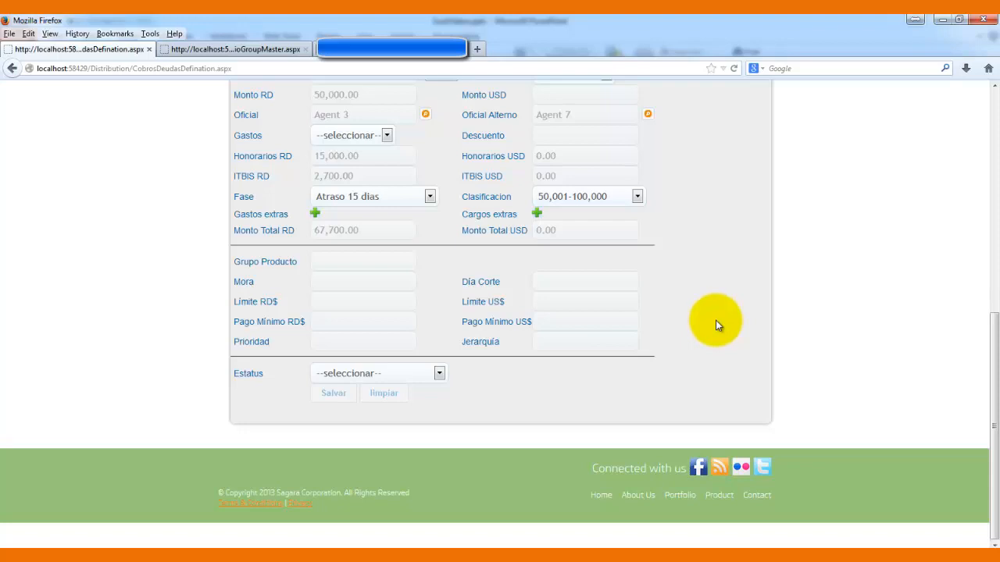
{"action": "left_click", "coordinate": [438, 373]}
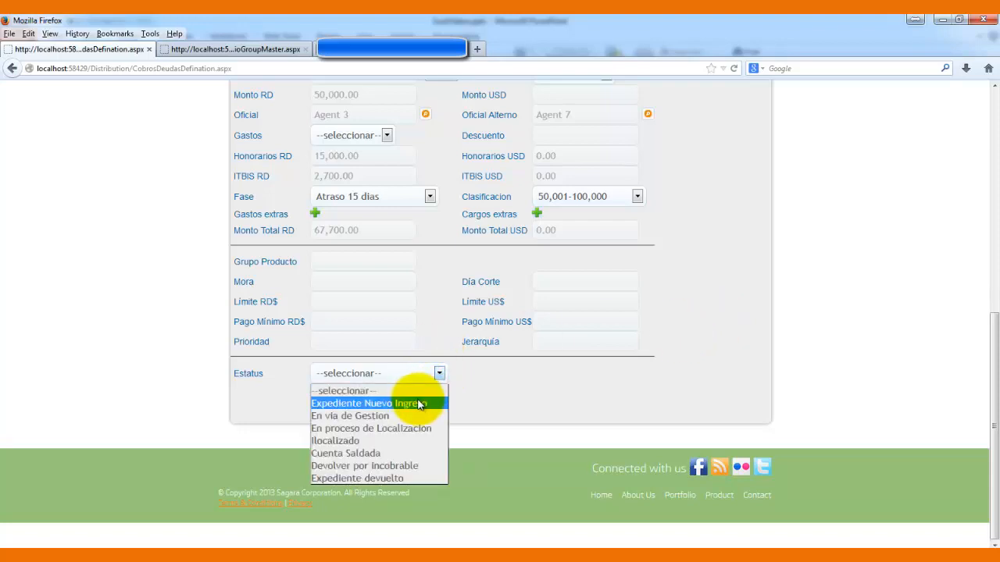
{"action": "left_click", "coordinate": [420, 403]}
{"action": "mouse_move", "coordinate": [994, 425]}
{"action": "left_mouse_down"}
{"action": "mouse_move", "coordinate": [986, 311]}
{"action": "mouse_move", "coordinate": [986, 408]}
{"action": "left_mouse_up"}
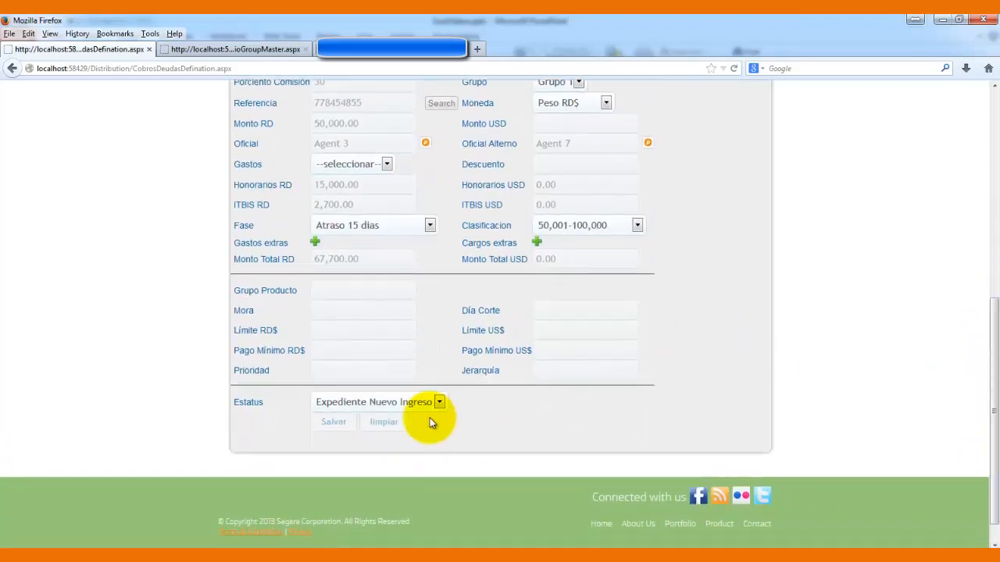
{"action": "left_click", "coordinate": [331, 422]}
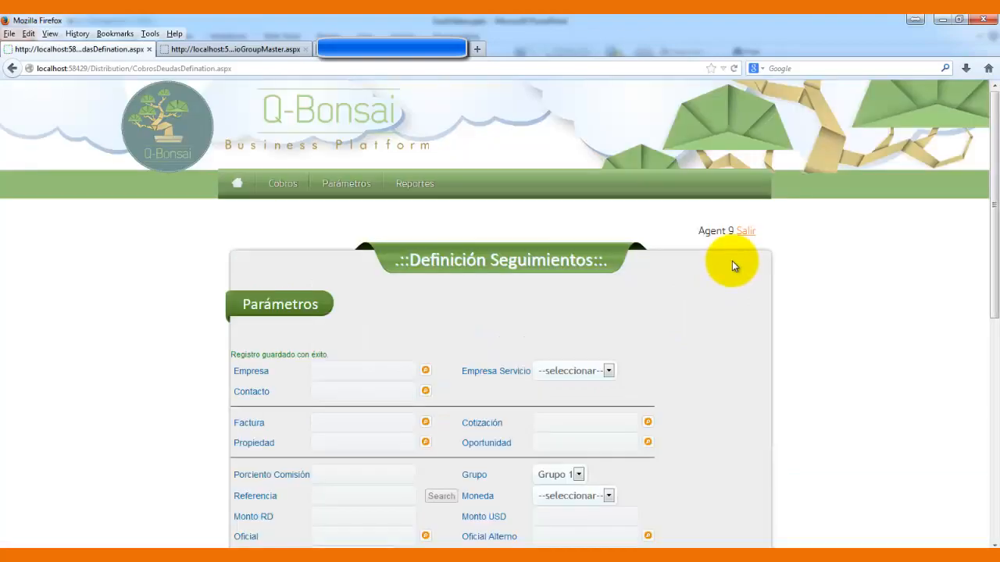
{"action": "left_click_drag", "start_coordinate": [994, 410], "coordinate": [997, 416]}
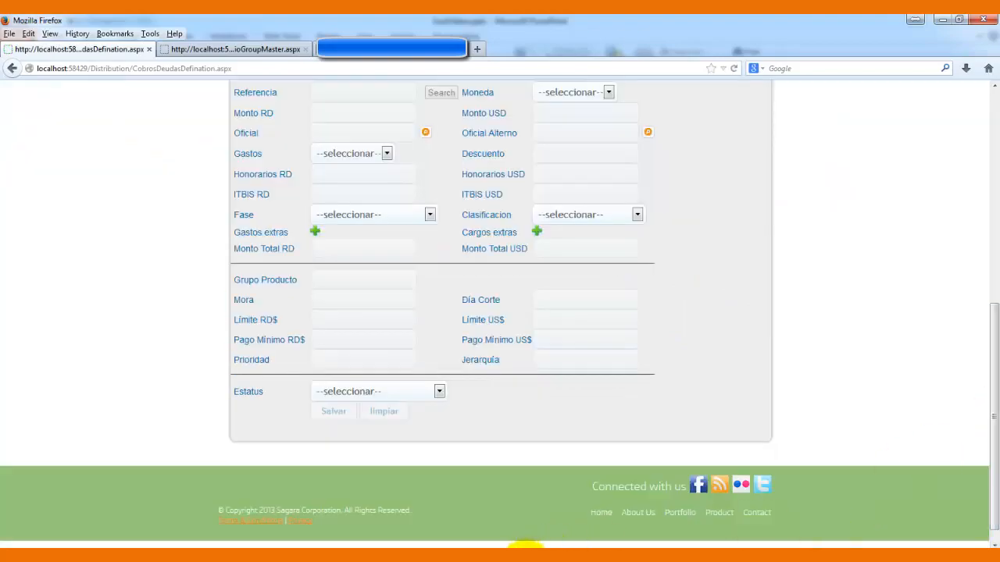
{"action": "left_click", "coordinate": [520, 558]}
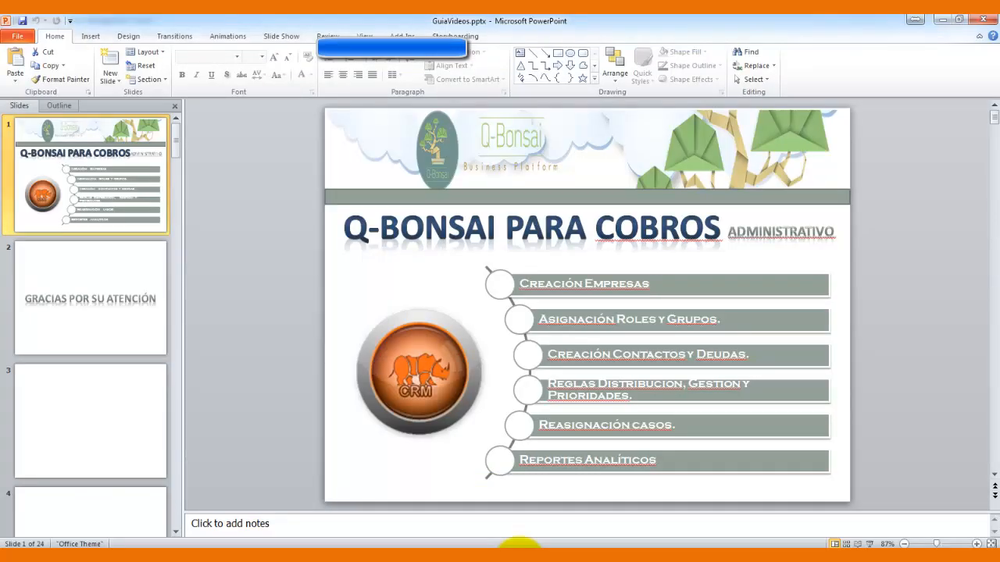
{"action": "left_click", "coordinate": [520, 550]}
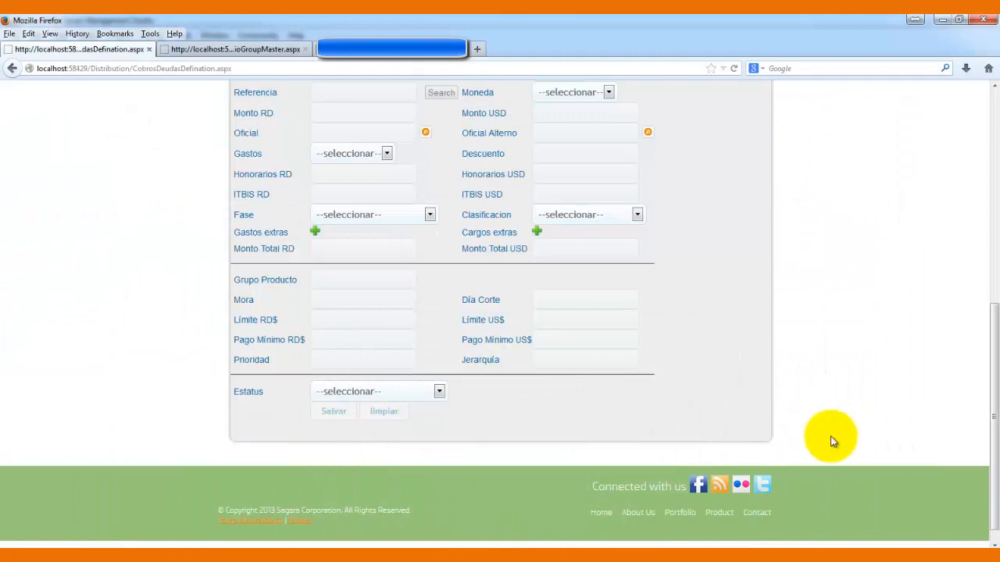
- Open Cobros > Reglas de Distribución and name the new rule Regla1
{"action": "left_click_drag", "start_coordinate": [985, 313], "coordinate": [986, 93]}
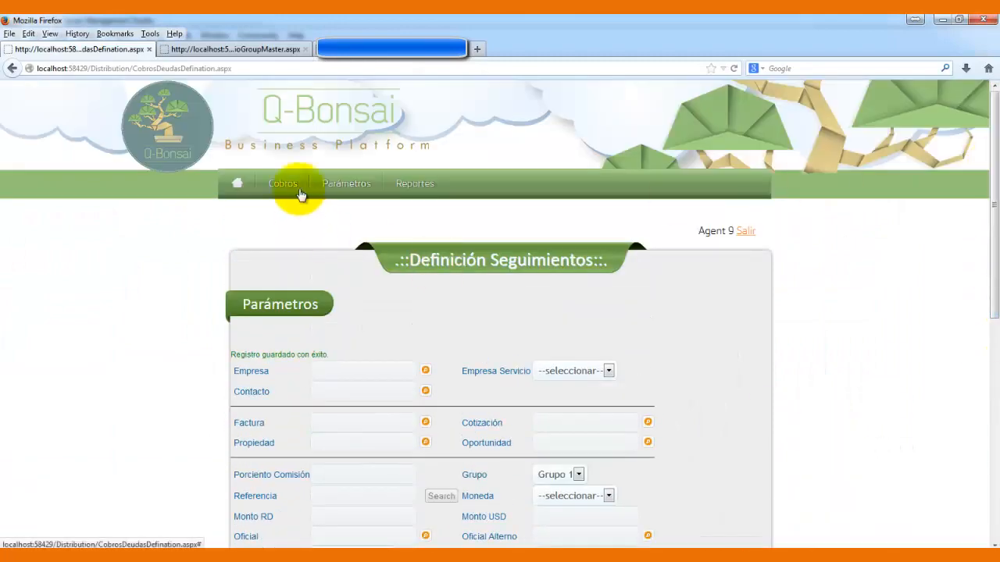
{"action": "mouse_move", "coordinate": [300, 193]}
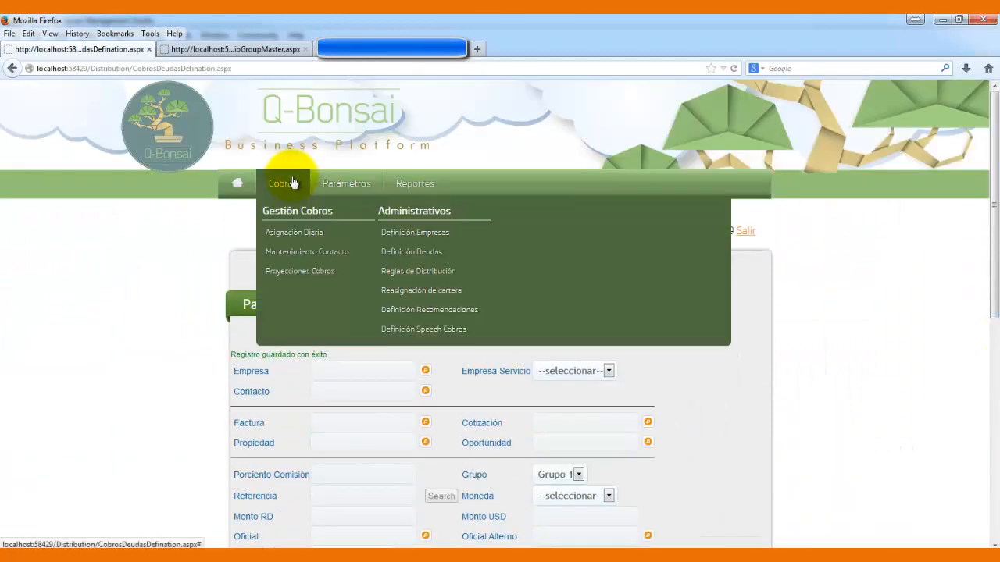
{"action": "left_click", "coordinate": [409, 275]}
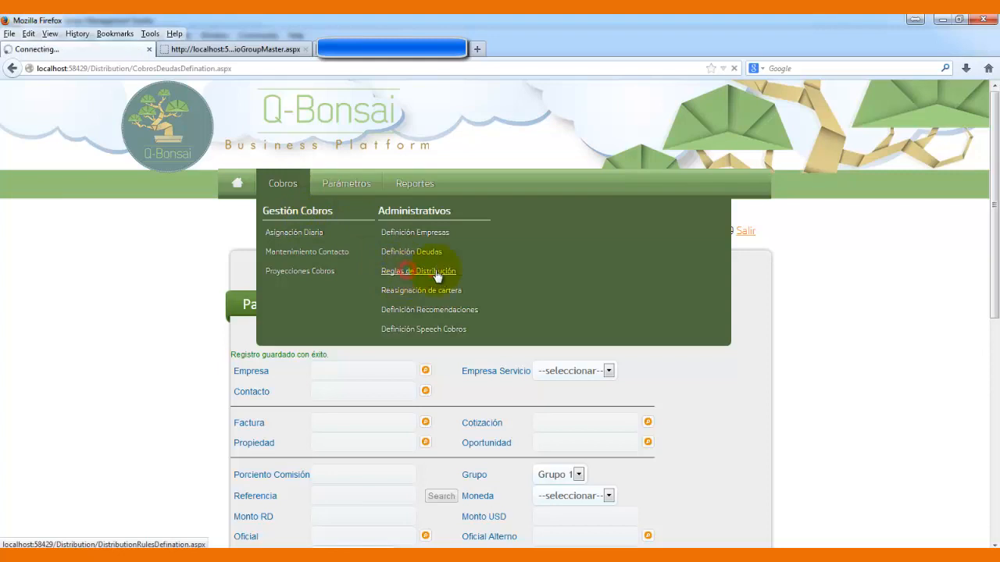
{"action": "left_click_drag", "start_coordinate": [984, 230], "coordinate": [996, 274]}
{"action": "left_click", "coordinate": [305, 233]}
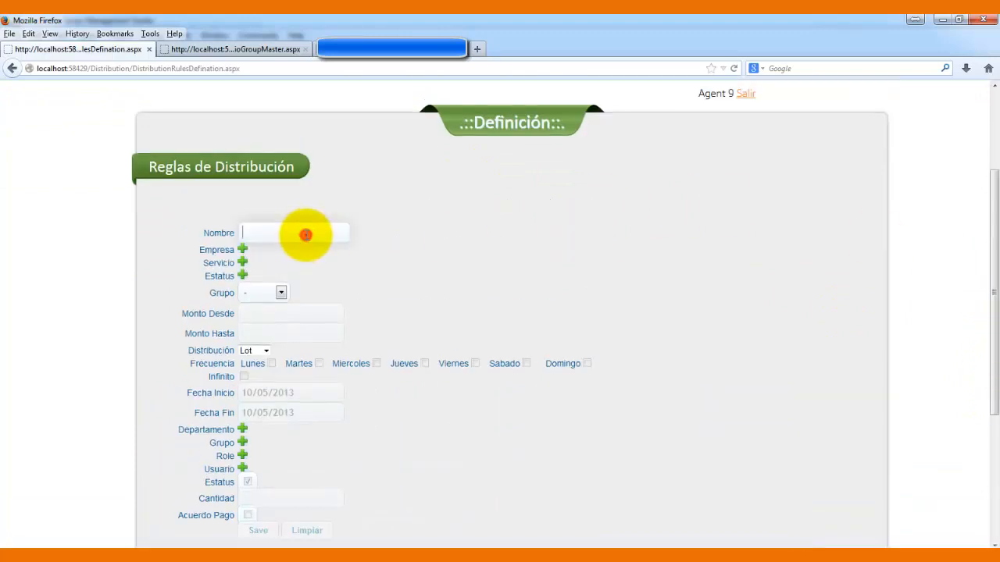
{"action": "type", "text": "E"}
{"action": "key", "text": "BackSpace"}
- Set the rule's Empresa to Local, leaving Cantidad at 1137
{"action": "left_click", "coordinate": [242, 249]}
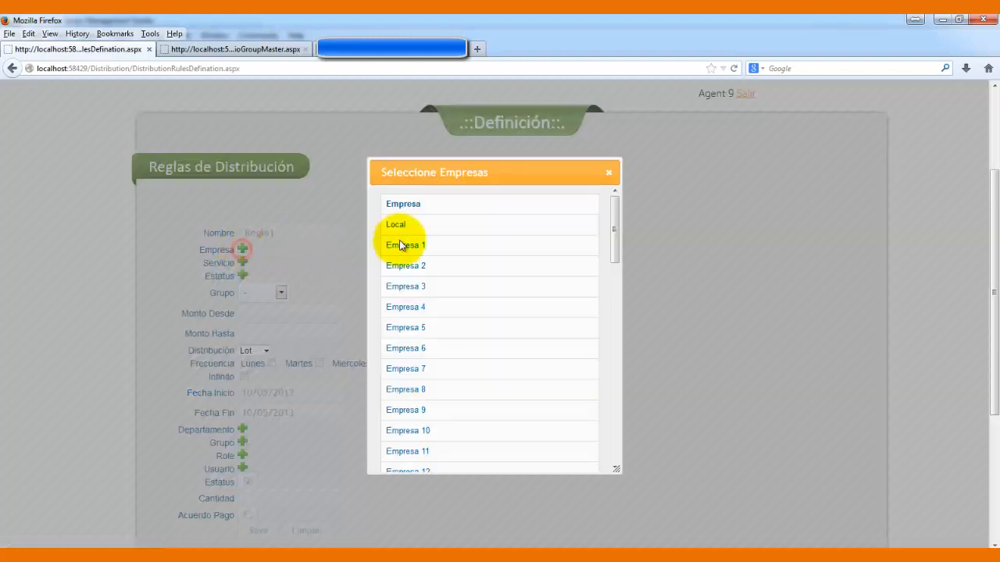
{"action": "left_click", "coordinate": [455, 245]}
{"action": "left_click", "coordinate": [581, 244]}
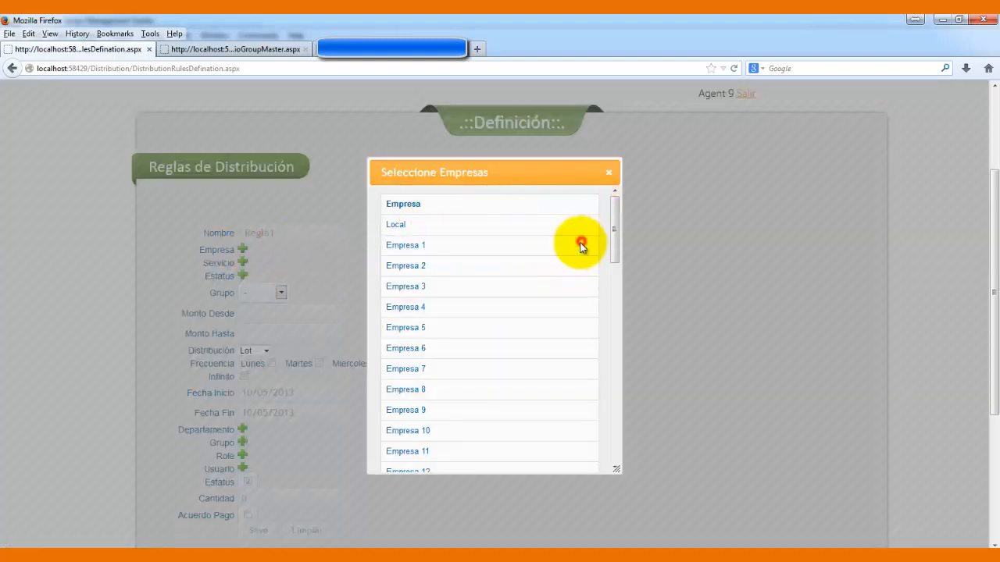
{"action": "left_click", "coordinate": [573, 227]}
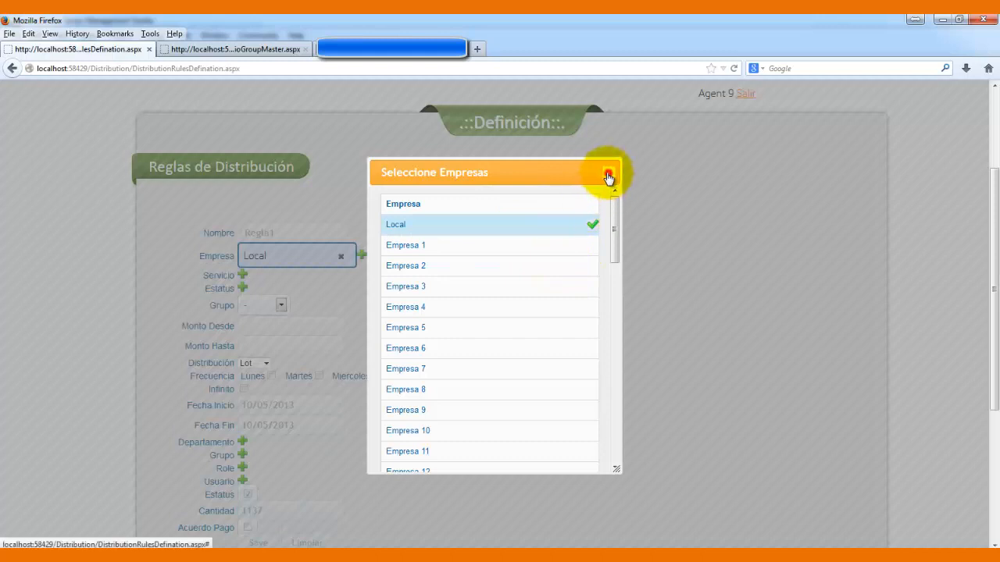
{"action": "left_click", "coordinate": [608, 172]}
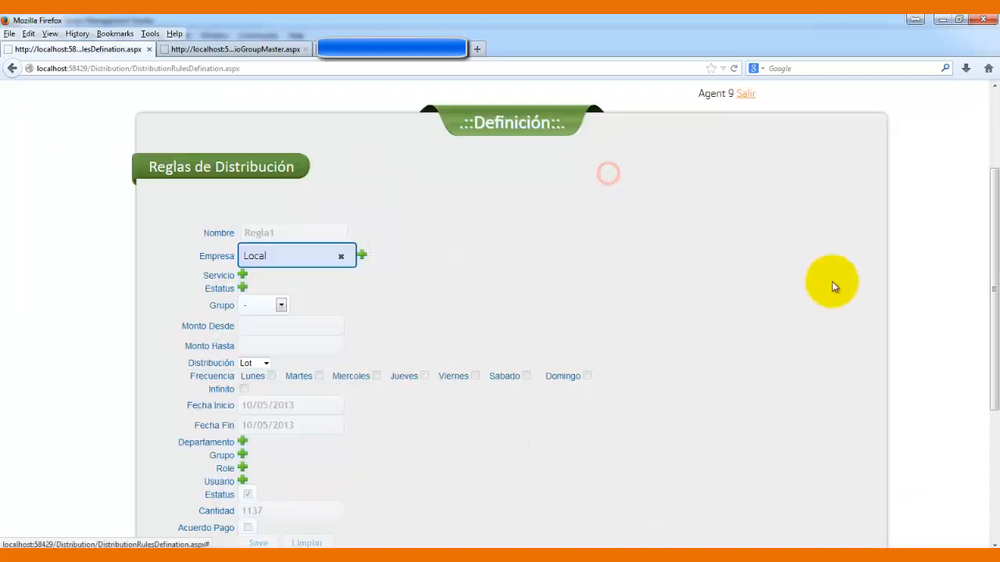
{"action": "double_click", "coordinate": [254, 510]}
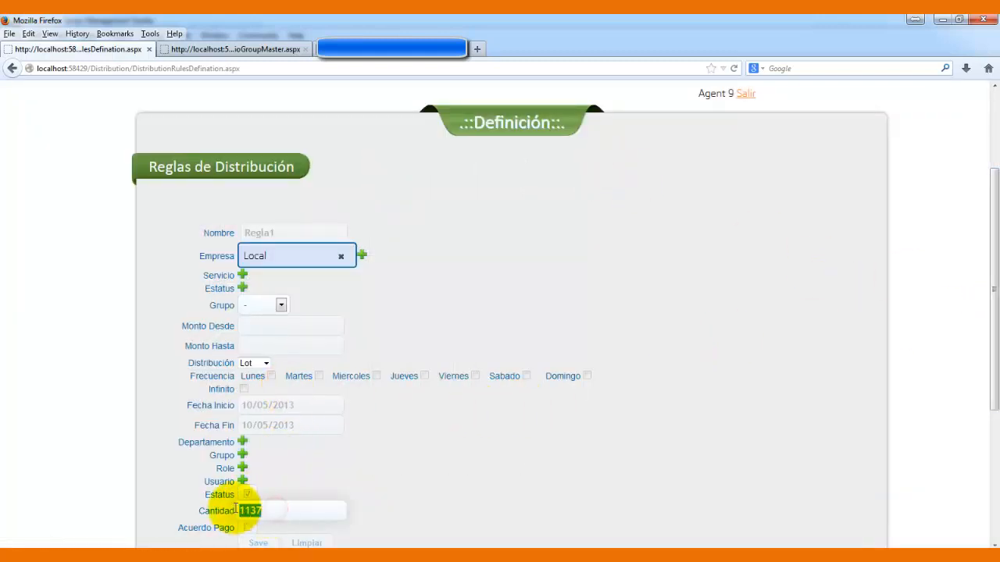
{"action": "left_click", "coordinate": [403, 461]}
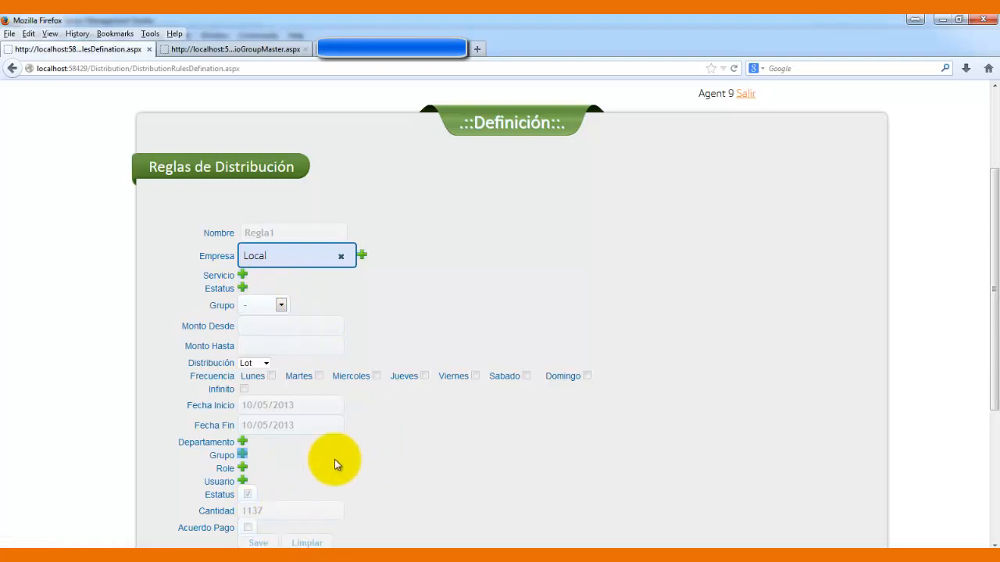
- Try several statuses, then keep only Expediente Nuevo Ingreso as Regla1's Estatus
{"action": "left_click", "coordinate": [243, 288]}
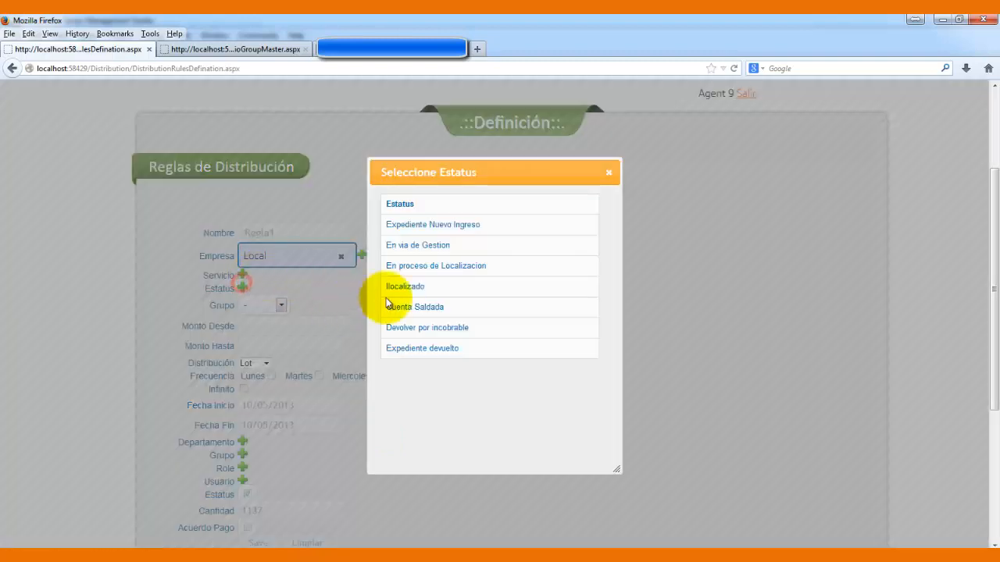
{"action": "left_click", "coordinate": [544, 221]}
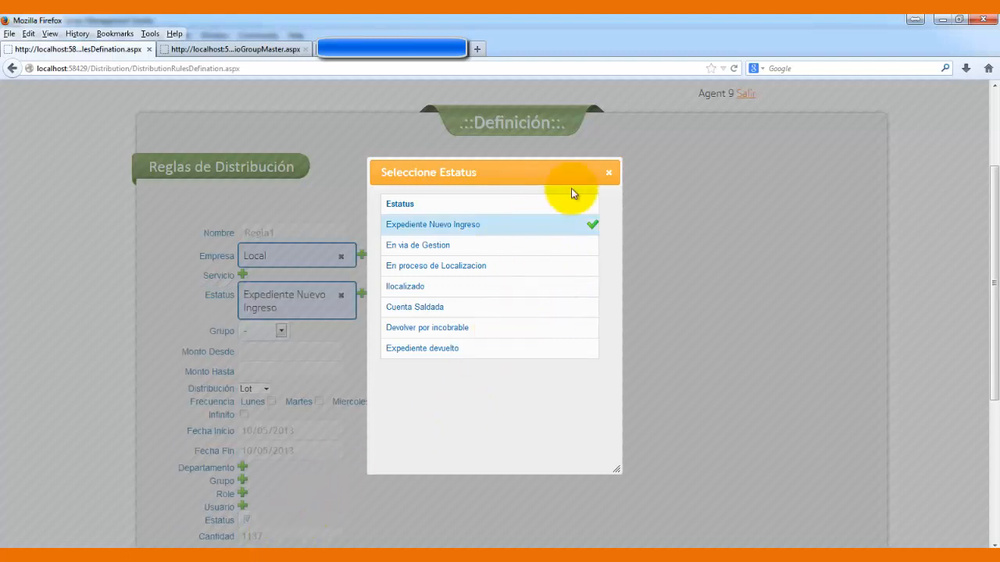
{"action": "left_click", "coordinate": [584, 226]}
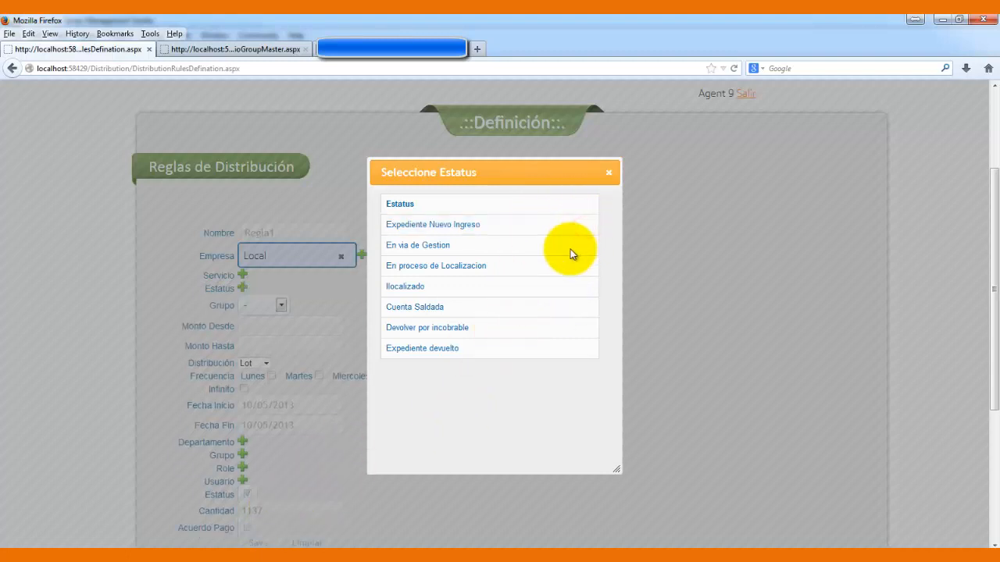
{"action": "left_click", "coordinate": [570, 246]}
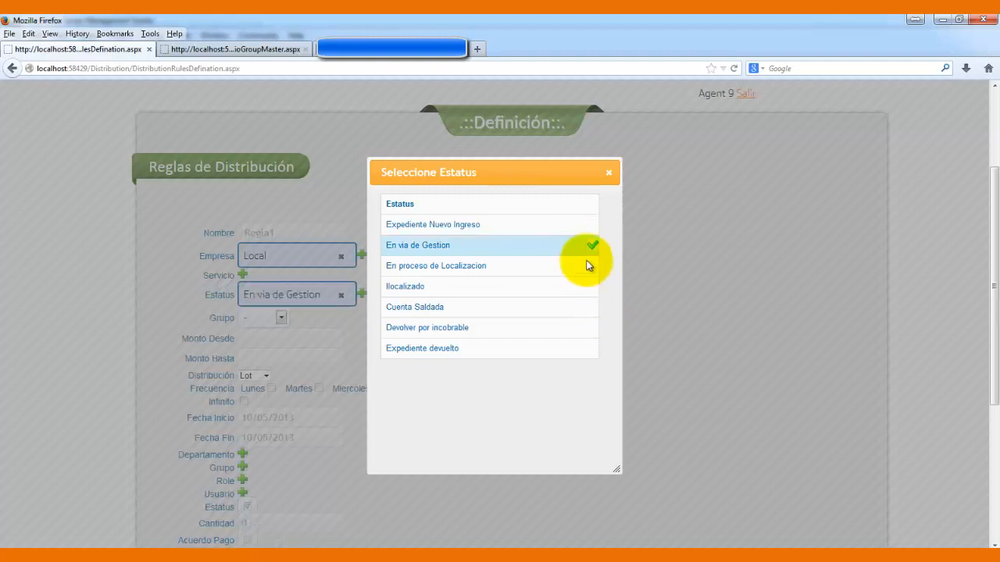
{"action": "left_click", "coordinate": [586, 247]}
{"action": "left_click", "coordinate": [575, 283]}
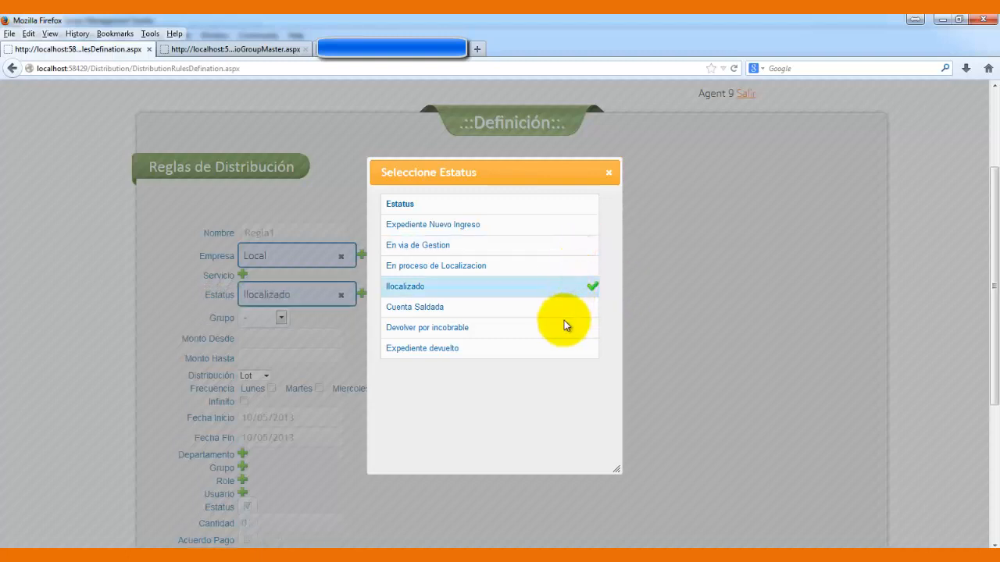
{"action": "left_click", "coordinate": [577, 284]}
{"action": "left_click", "coordinate": [559, 328]}
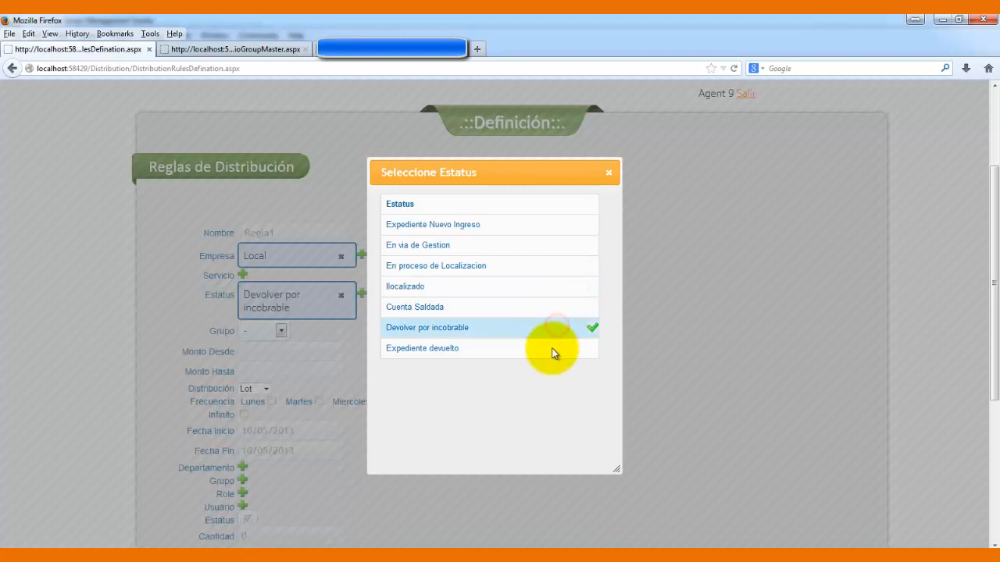
{"action": "left_click", "coordinate": [573, 331]}
{"action": "left_click", "coordinate": [574, 225]}
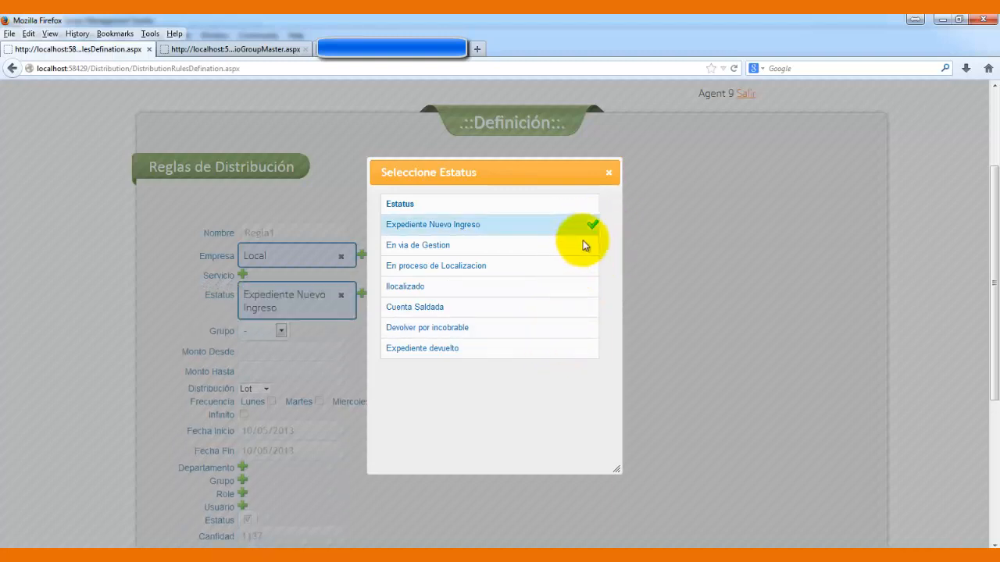
{"action": "left_click", "coordinate": [609, 173]}
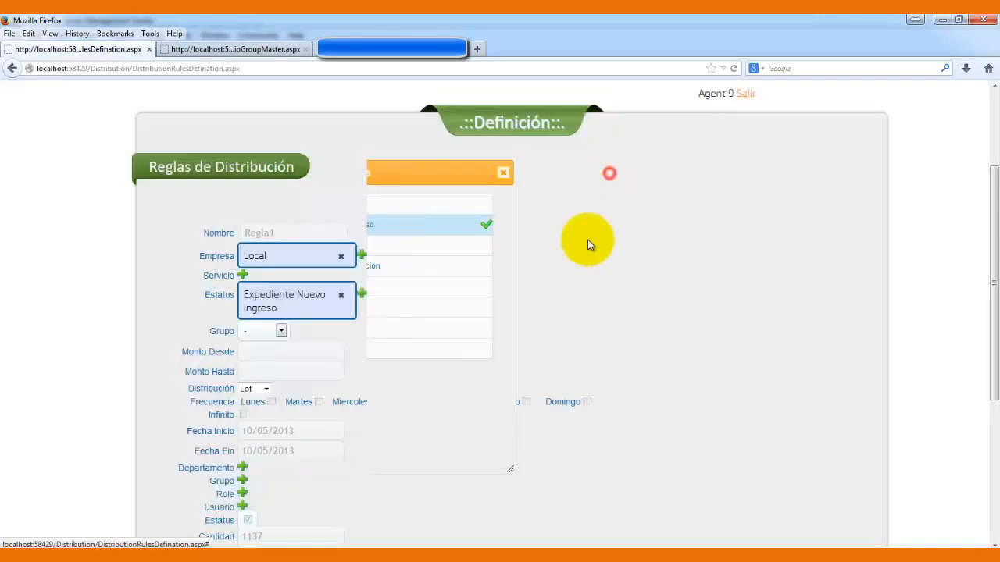
- Set Regla1's Grupo to Grupo 1 after trying Grupo 2 and Grupo 4
{"action": "left_click", "coordinate": [281, 332]}
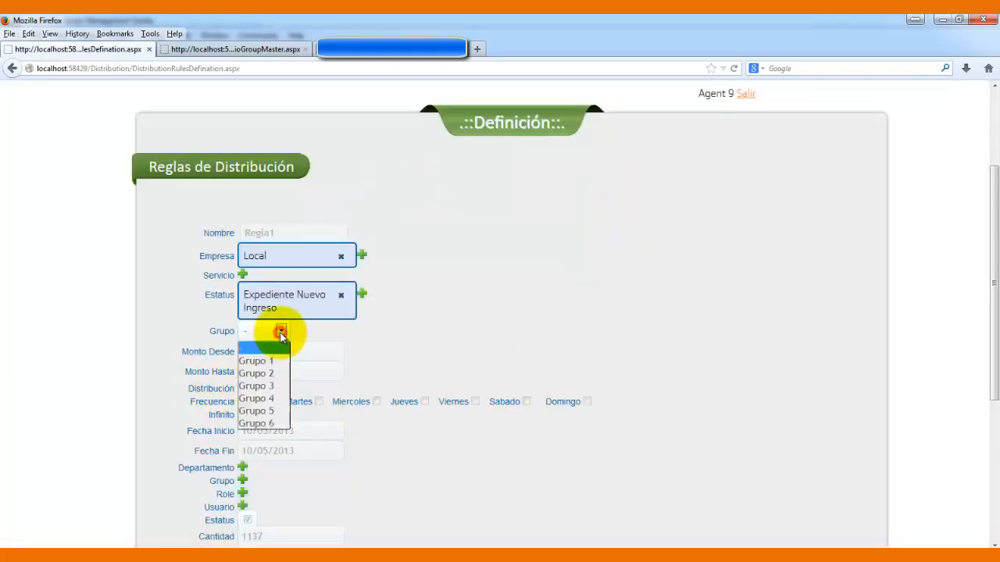
{"action": "left_click", "coordinate": [272, 362]}
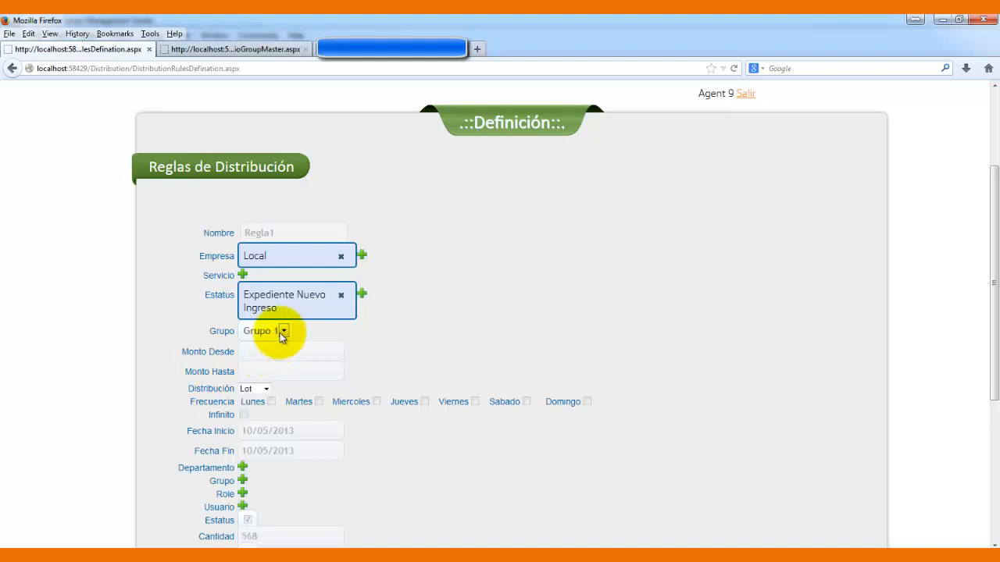
{"action": "left_click", "coordinate": [281, 332]}
{"action": "left_click", "coordinate": [266, 373]}
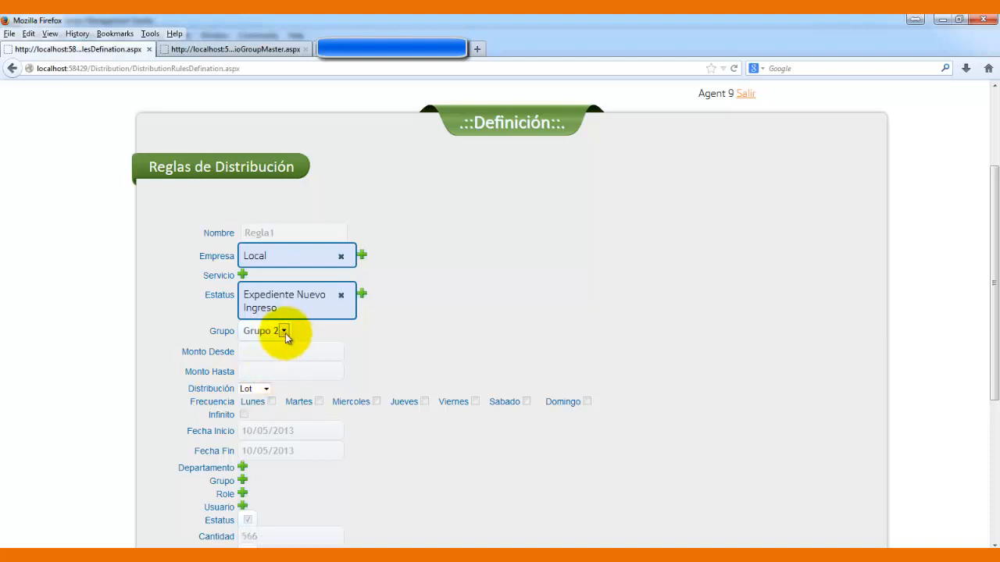
{"action": "left_click", "coordinate": [283, 332]}
{"action": "left_click", "coordinate": [266, 399]}
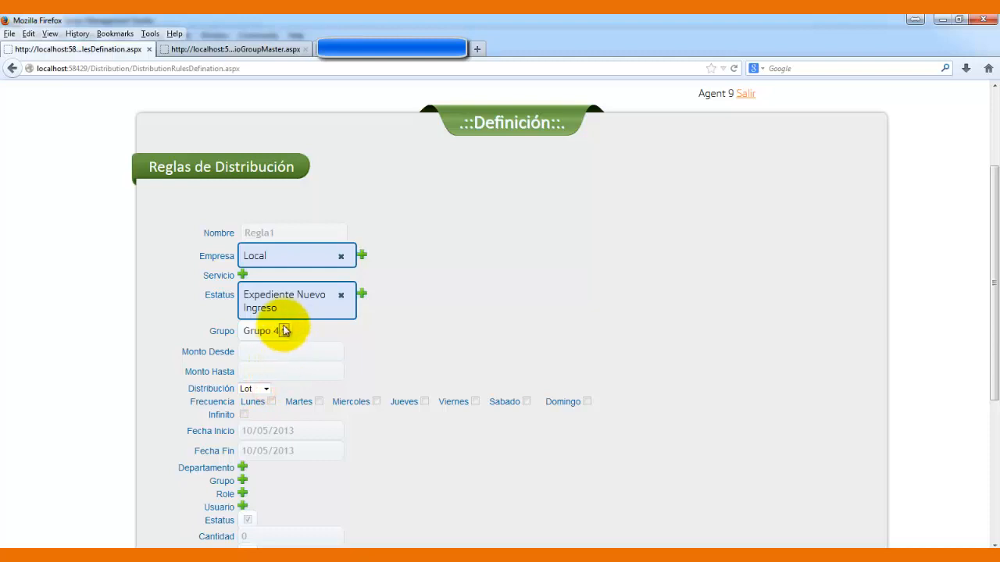
{"action": "left_click", "coordinate": [282, 331]}
{"action": "left_click", "coordinate": [270, 361]}
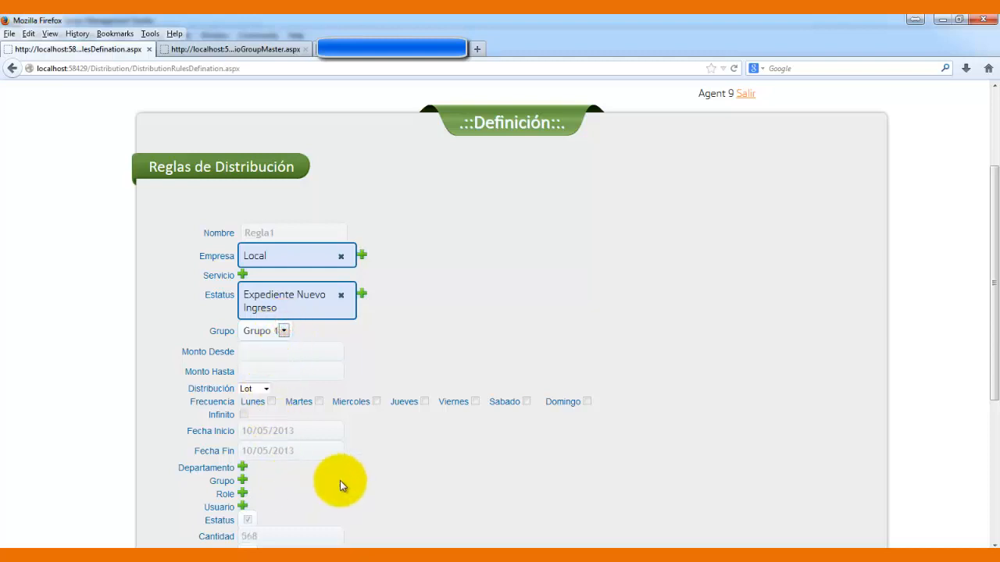
- Enter 10000 as Monto Desde and 20000 as Monto Hasta
{"action": "left_click_drag", "start_coordinate": [996, 348], "coordinate": [992, 415]}
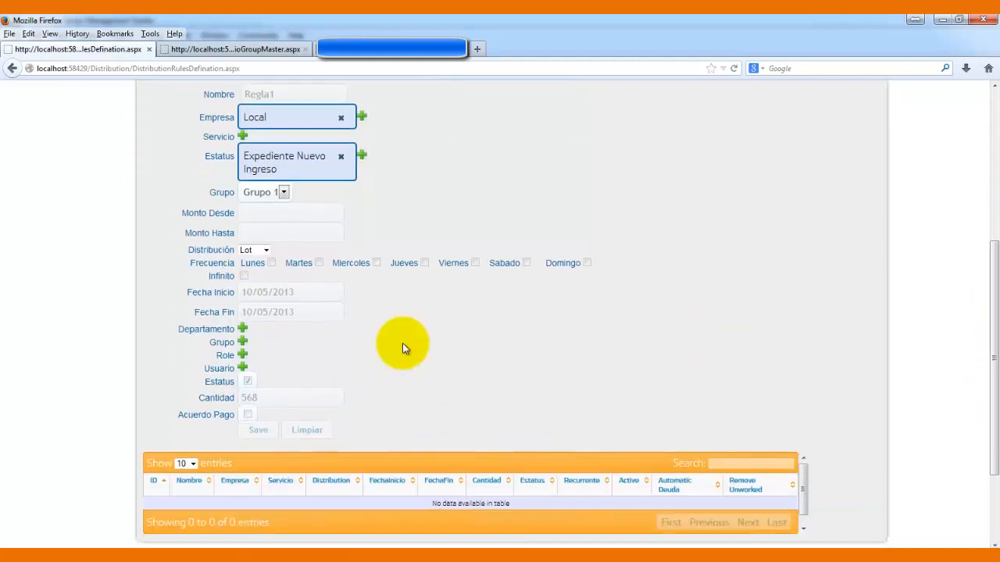
{"action": "left_click", "coordinate": [324, 216]}
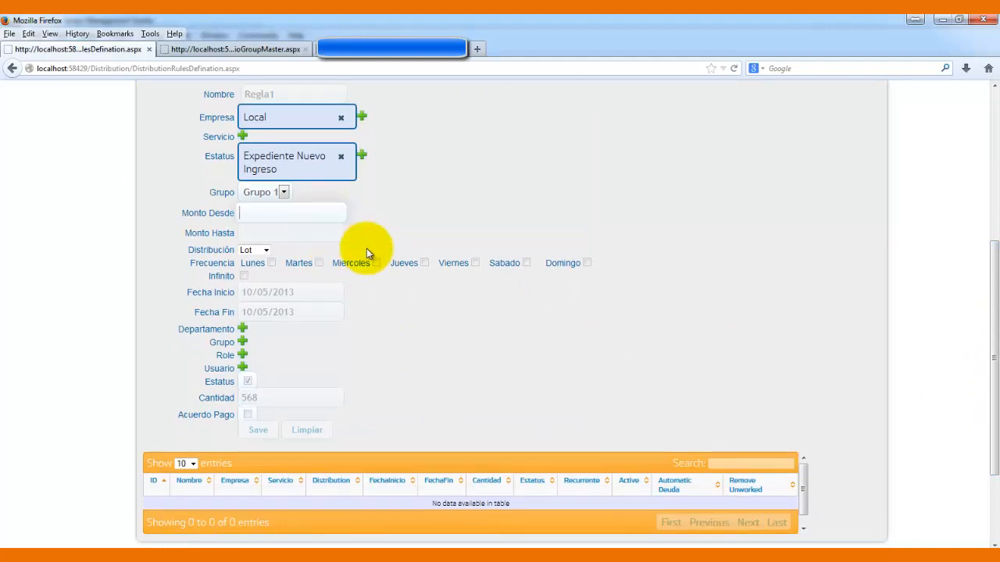
{"action": "type", "text": "10000"}
{"action": "left_click", "coordinate": [328, 235]}
{"action": "type", "text": "20"}
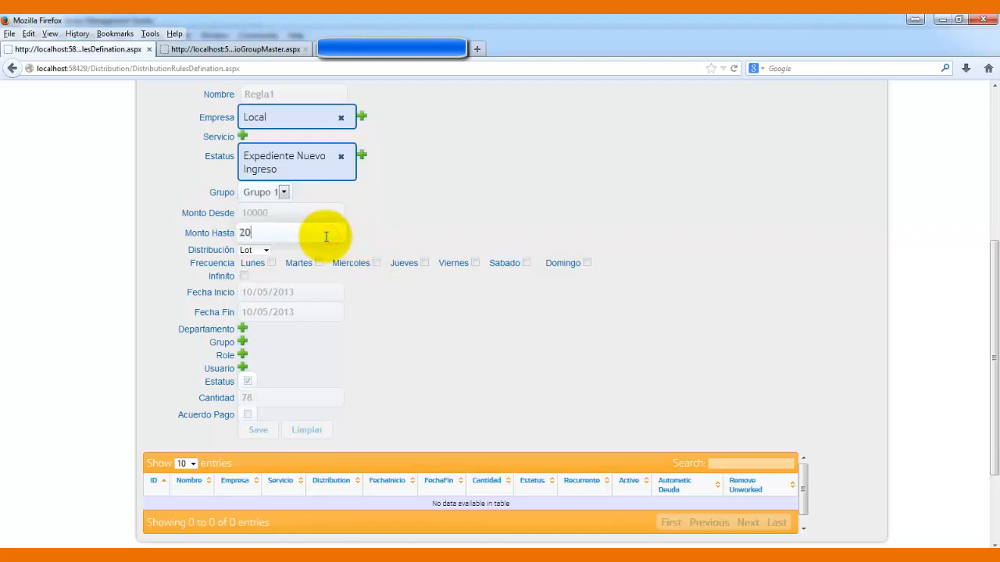
{"action": "type", "text": "000"}
{"action": "left_click", "coordinate": [407, 226]}
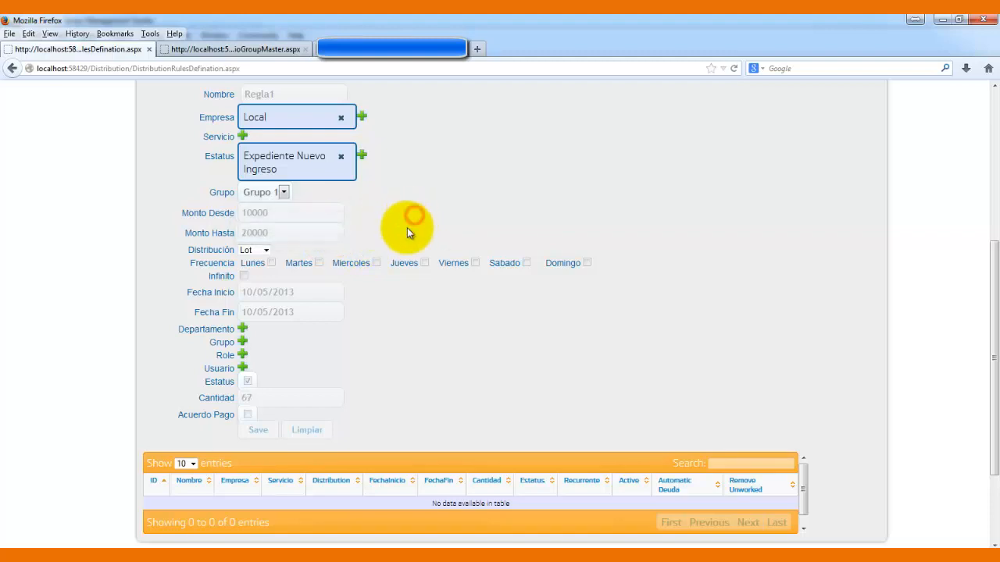
- Delete both Monto values, leaving the amount range empty with Cantidad at 568
{"action": "double_click", "coordinate": [286, 230]}
{"action": "key", "text": "BackSpace"}
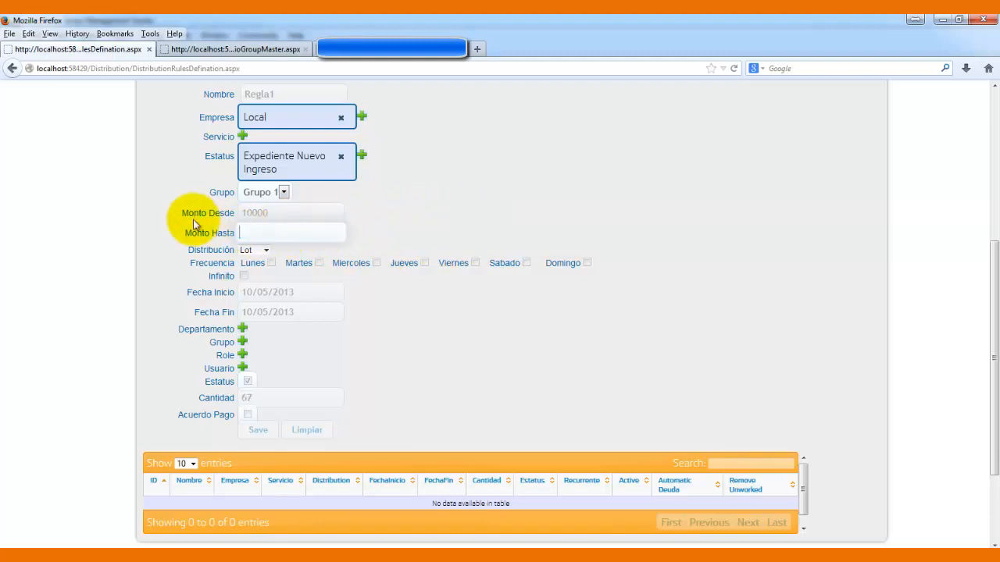
{"action": "double_click", "coordinate": [272, 212]}
{"action": "key", "text": "BackSpace"}
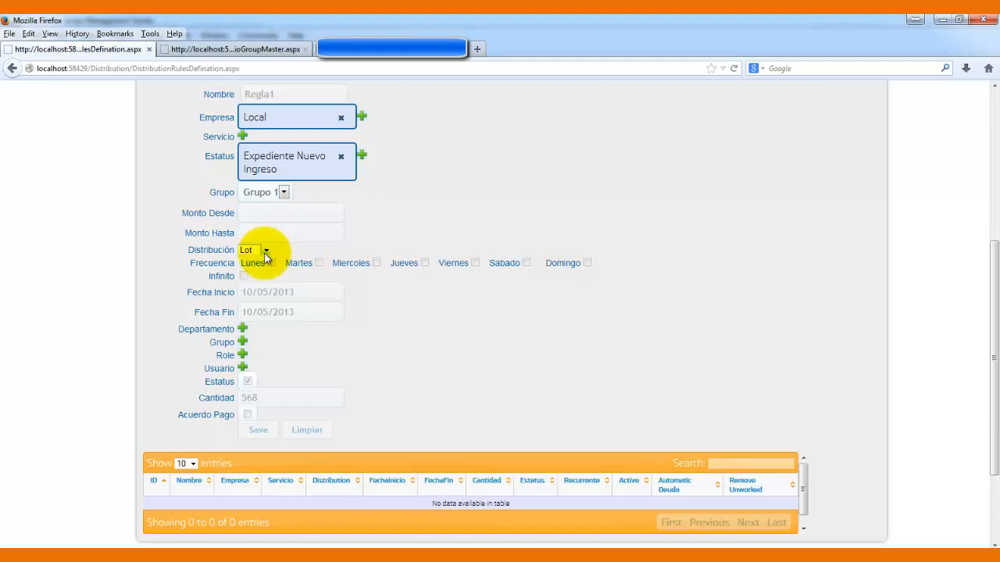
{"action": "left_click", "coordinate": [266, 251]}
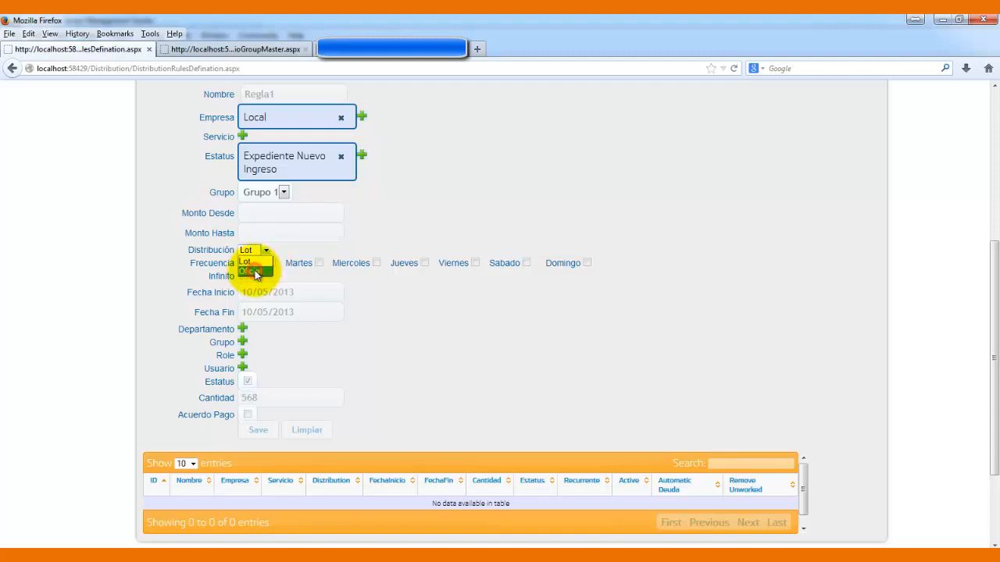
{"action": "left_click", "coordinate": [254, 272]}
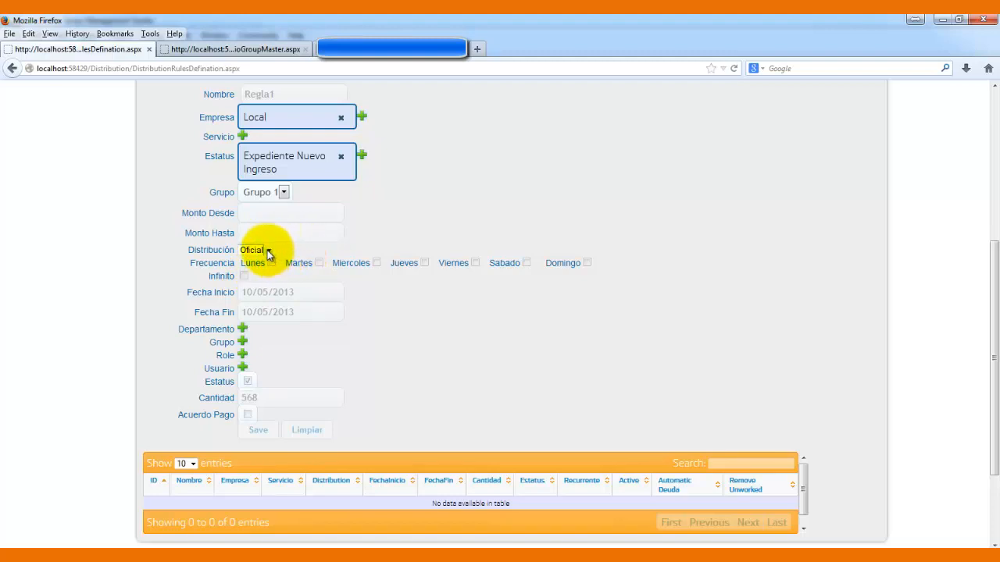
{"action": "left_click", "coordinate": [267, 250]}
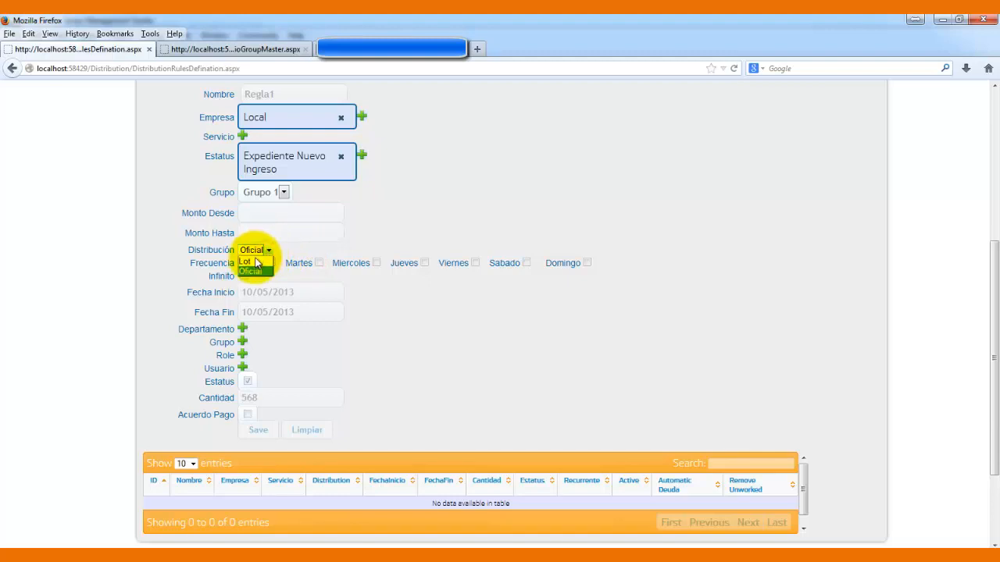
{"action": "left_click", "coordinate": [253, 261]}
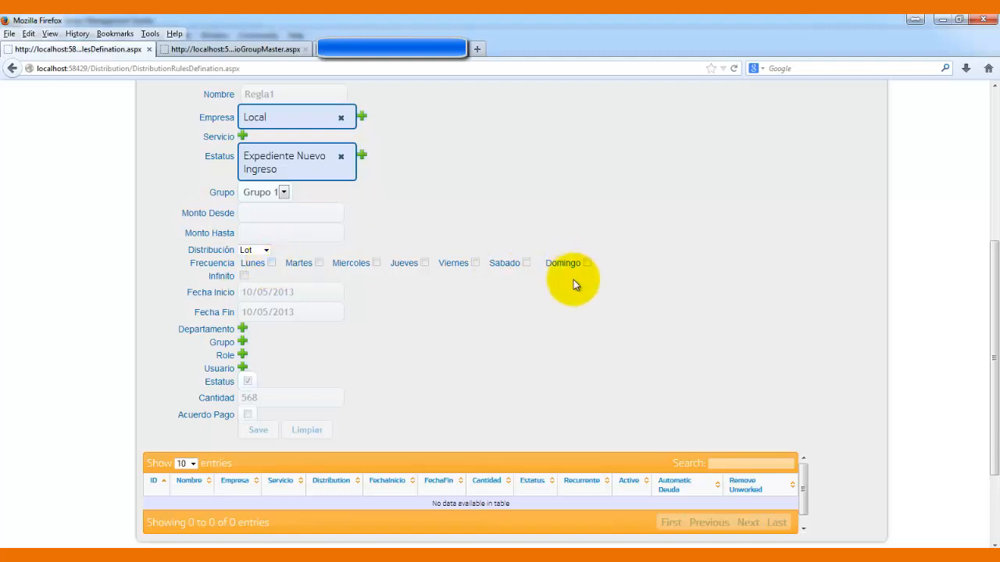
- Check Sabado, Lunes and Miercoles and set Fecha Fin to 10/26/2013
{"action": "left_click", "coordinate": [527, 263]}
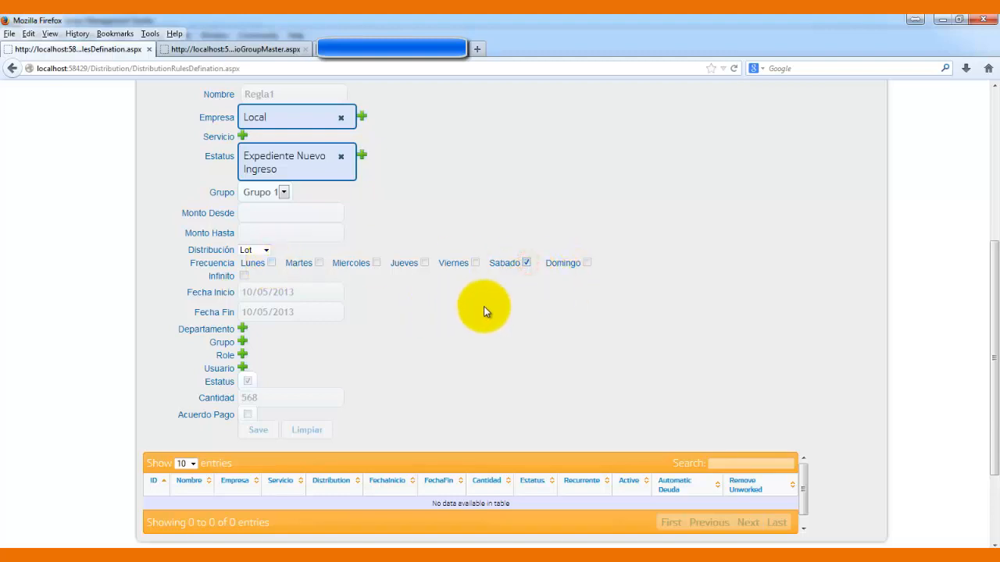
{"action": "left_click", "coordinate": [271, 263]}
{"action": "left_click", "coordinate": [375, 263]}
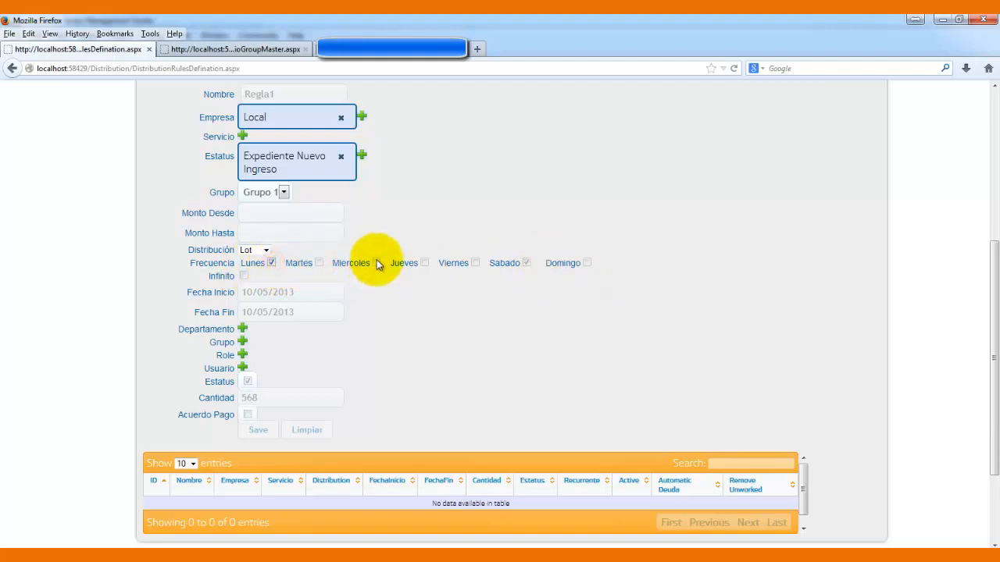
{"action": "left_click", "coordinate": [302, 312]}
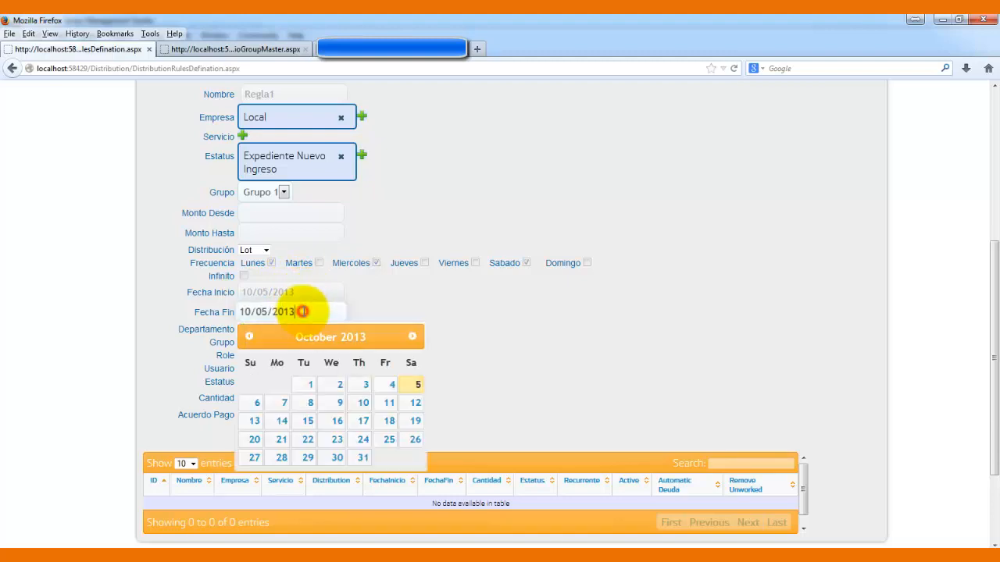
{"action": "left_click", "coordinate": [413, 440]}
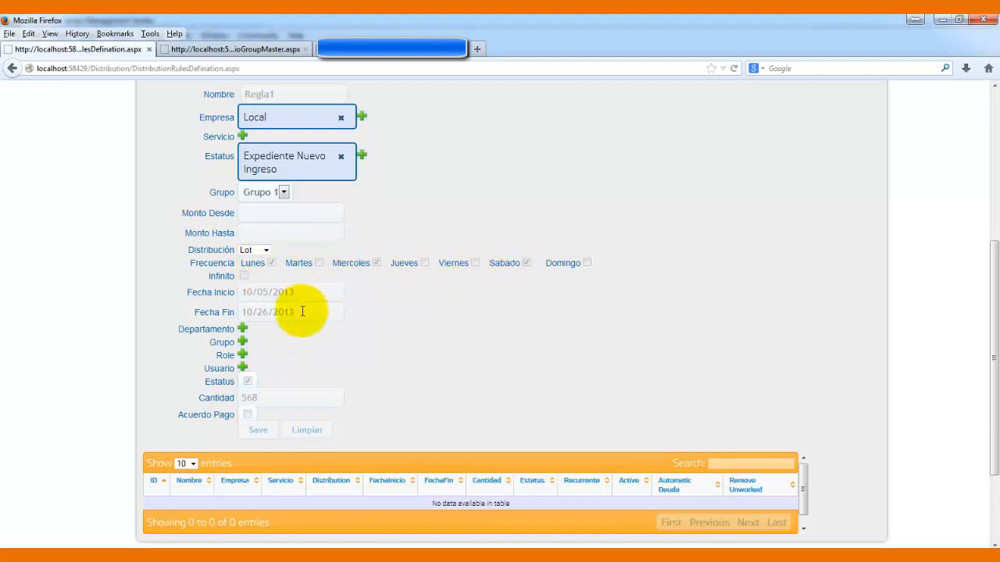
- Assign Agent 15 and Agent 17 as the rule's users, dropping Agent 12
{"action": "left_click", "coordinate": [242, 368]}
{"action": "left_click", "coordinate": [448, 306]}
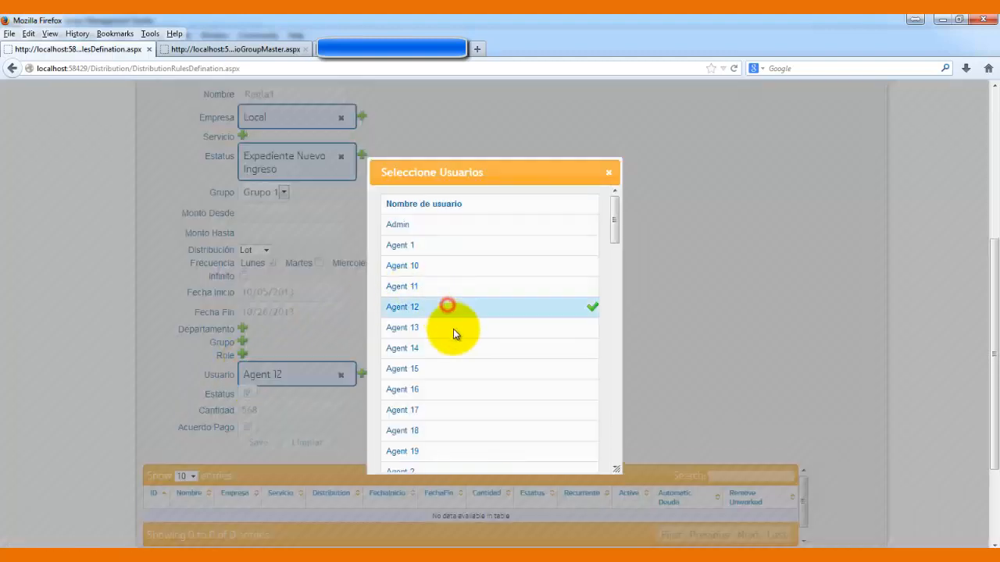
{"action": "left_click", "coordinate": [457, 369]}
{"action": "left_click", "coordinate": [464, 414]}
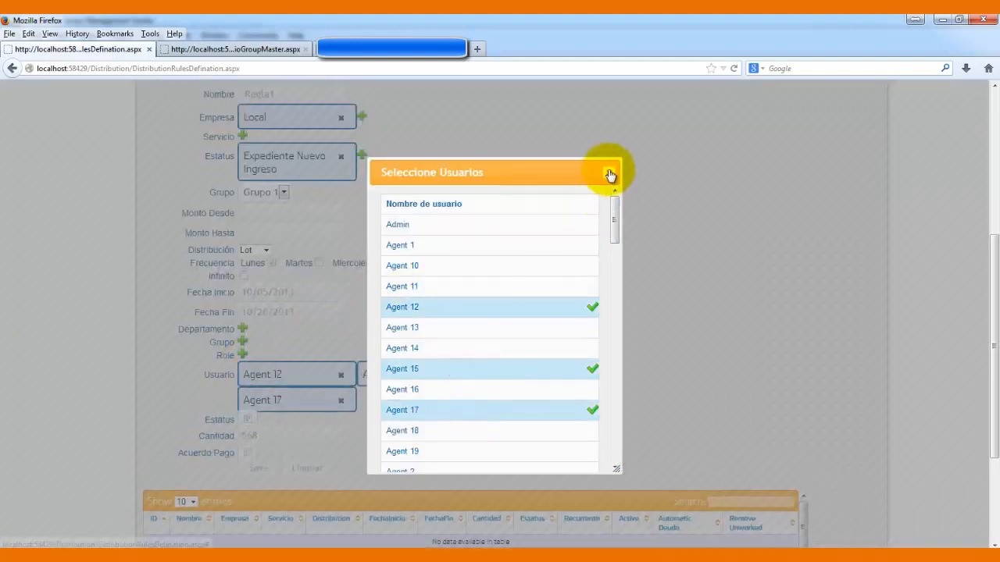
{"action": "left_click", "coordinate": [609, 173]}
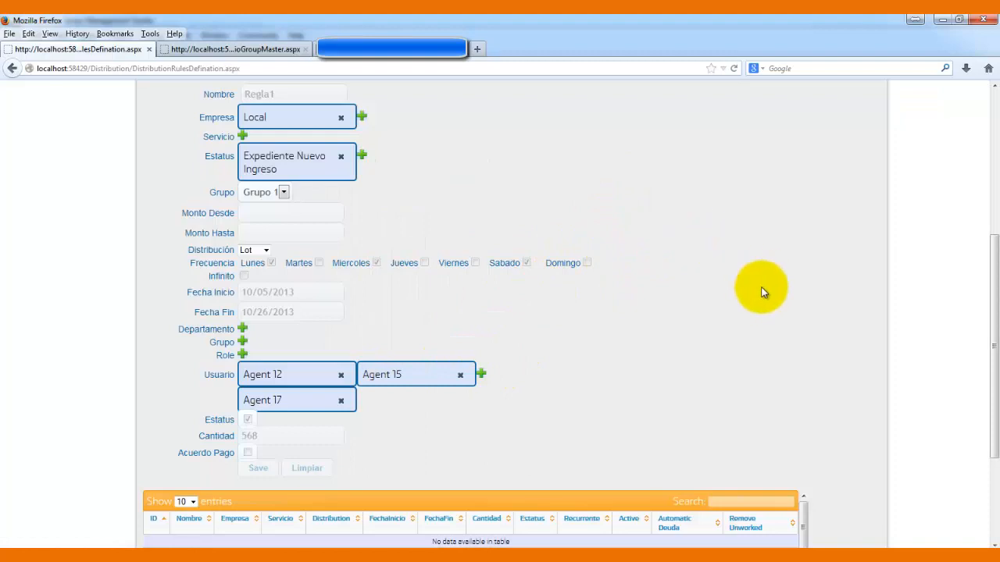
{"action": "left_click", "coordinate": [341, 377]}
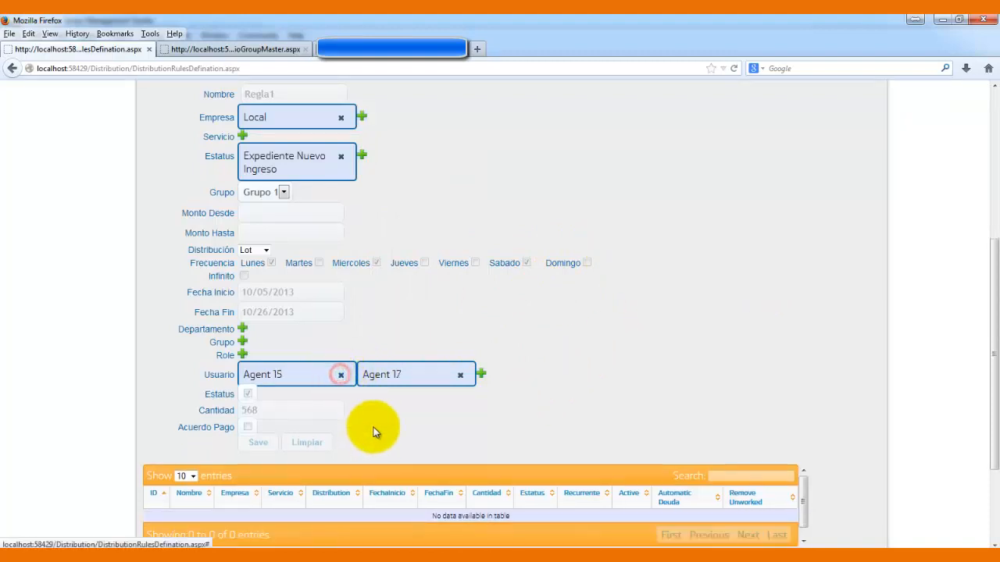
- Add Agent 9 from the bottom of the Seleccione Usuarios list
{"action": "left_click", "coordinate": [481, 377]}
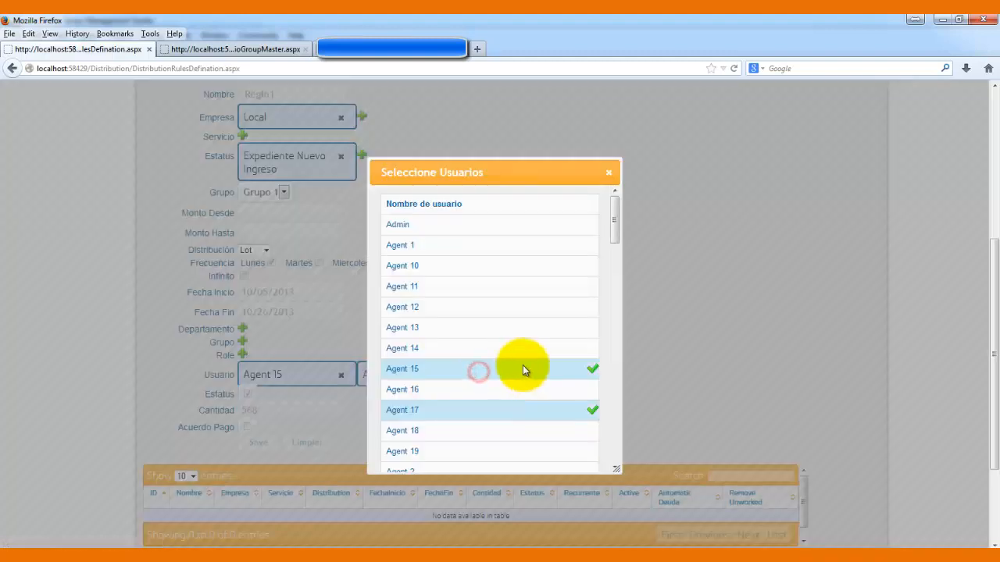
{"action": "left_click_drag", "start_coordinate": [614, 219], "coordinate": [609, 422]}
{"action": "left_click", "coordinate": [529, 432]}
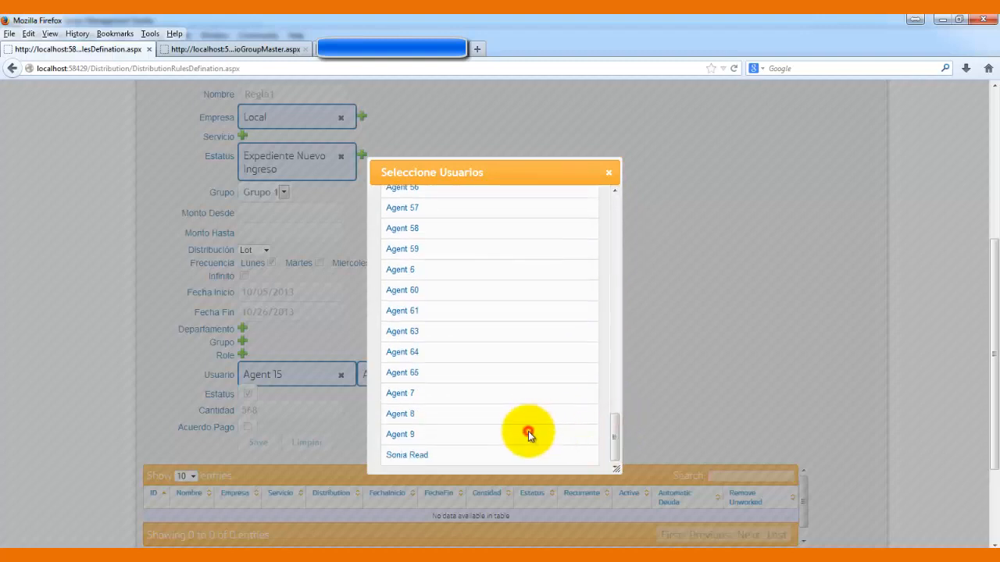
{"action": "left_click", "coordinate": [608, 176]}
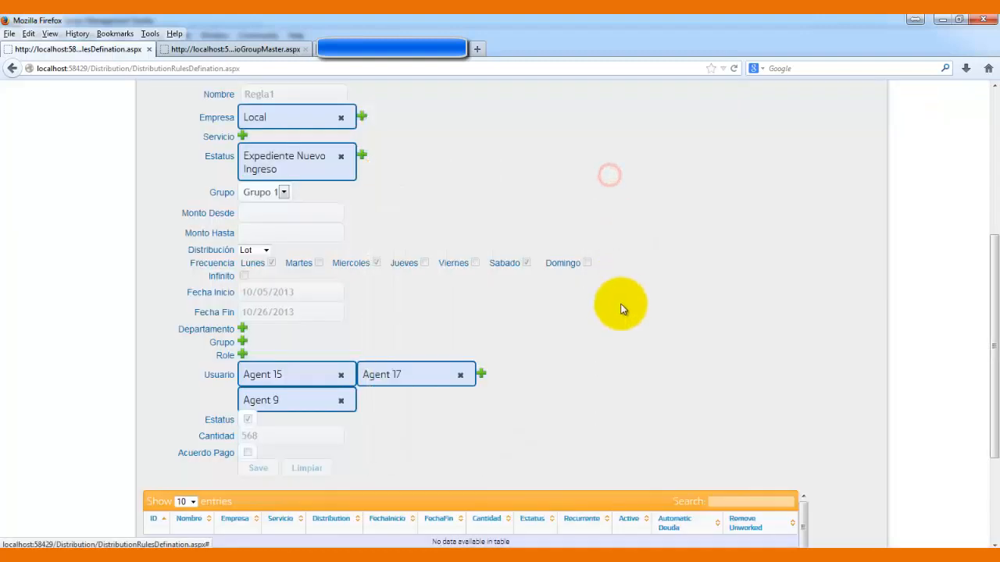
- Change the rule's Cantidad from 567 to 90
{"action": "scroll", "coordinate": [991, 364], "scroll_direction": "down", "scroll_amount": 3}
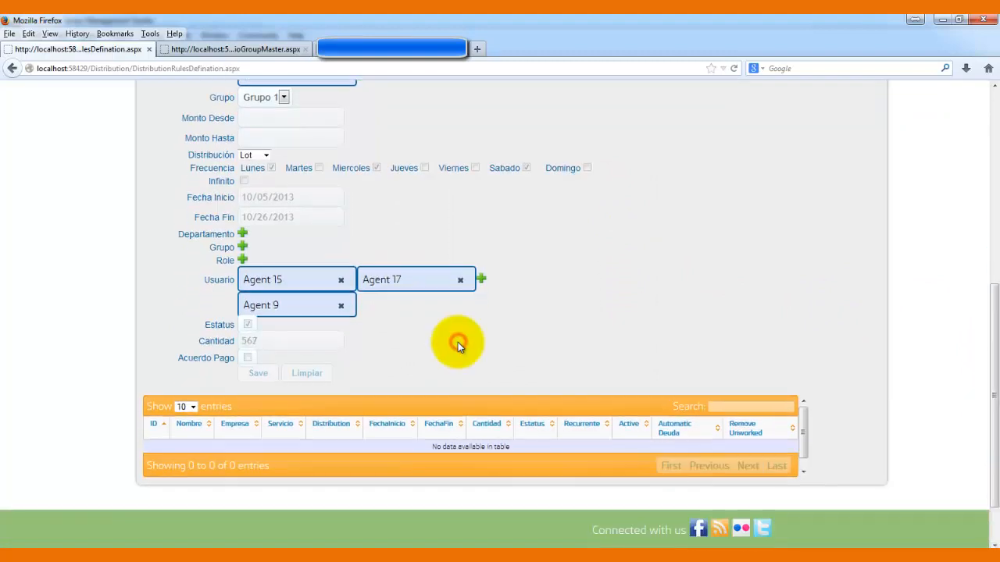
{"action": "left_click_drag", "start_coordinate": [287, 340], "coordinate": [196, 335]}
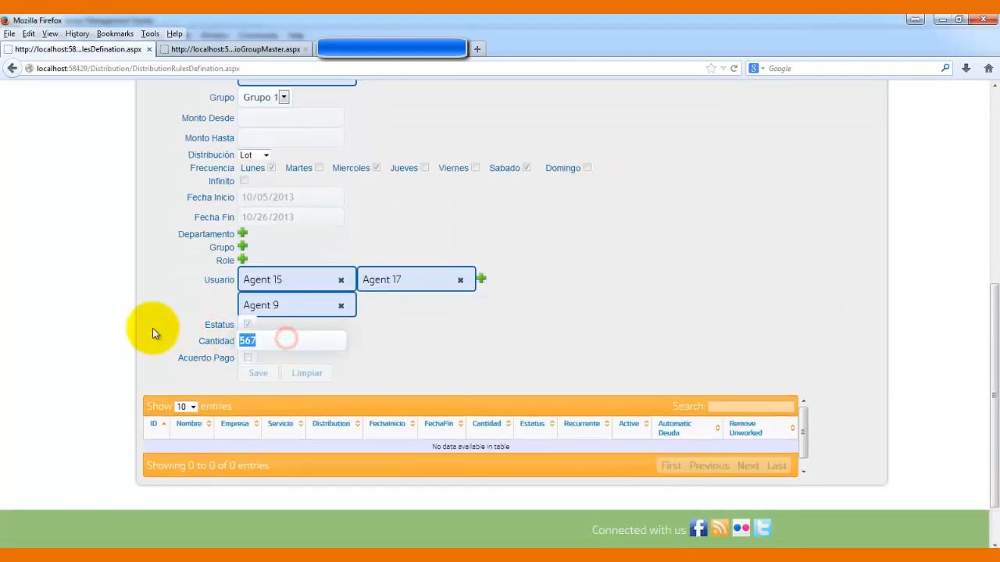
{"action": "type", "text": "90"}
{"action": "left_click", "coordinate": [392, 232]}
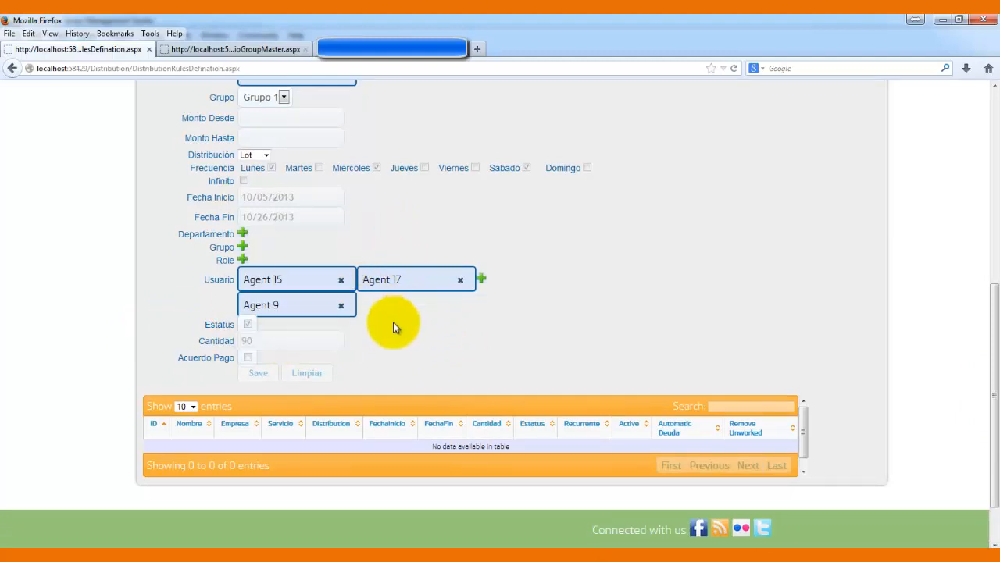
- Set Fecha Fin to 10/05/2013 and save Regla1
{"action": "left_click", "coordinate": [310, 217]}
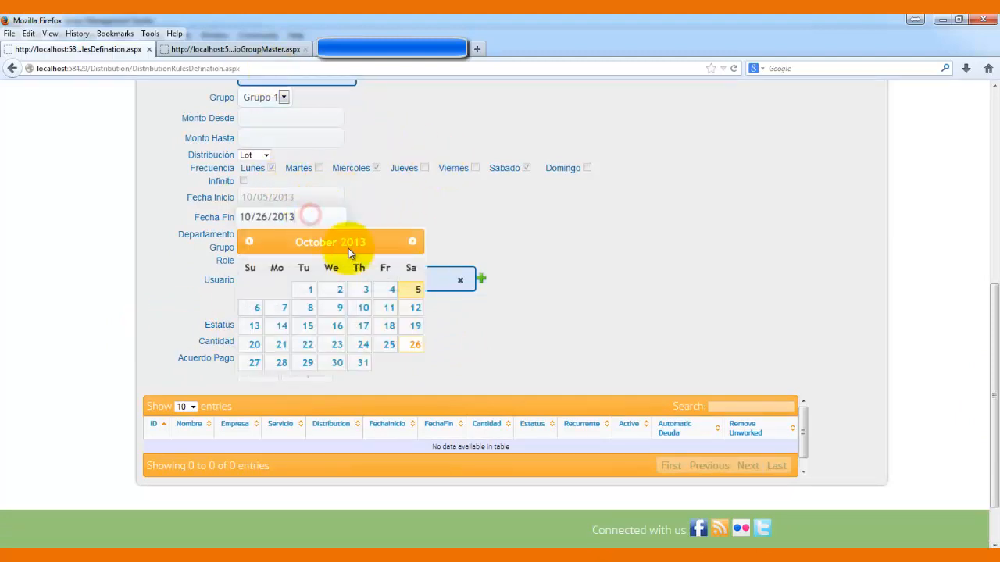
{"action": "left_click", "coordinate": [411, 289]}
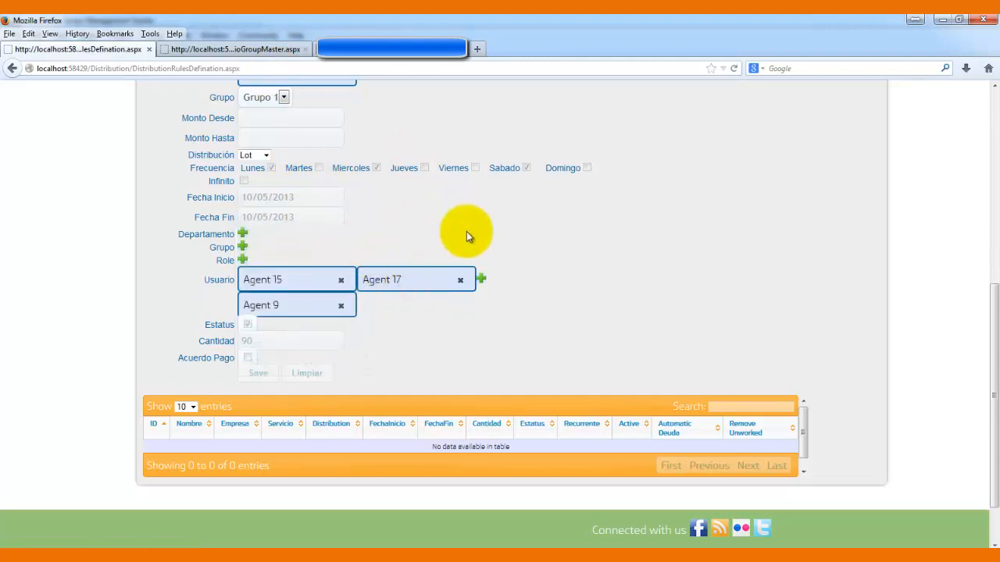
{"action": "left_click", "coordinate": [263, 374]}
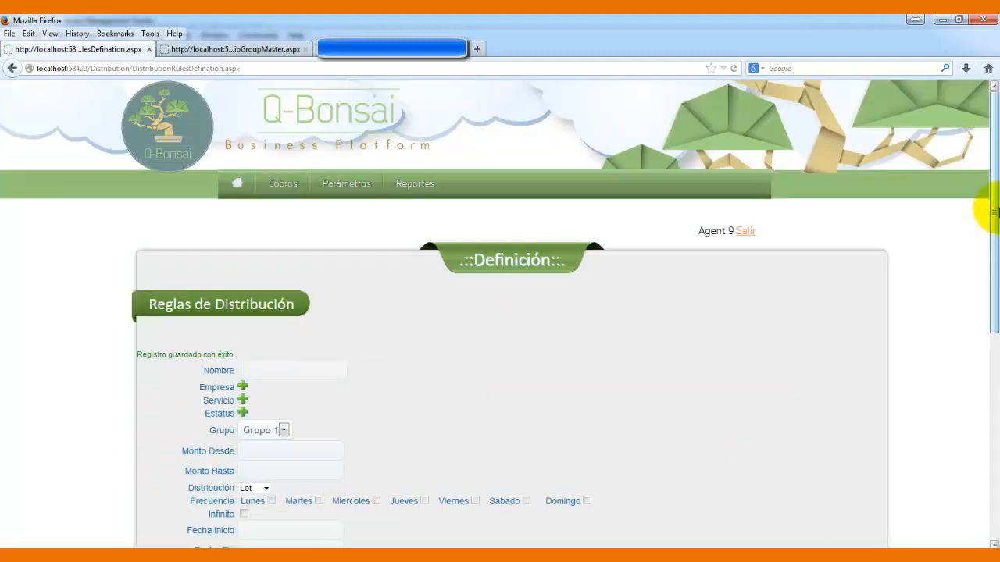
{"action": "left_click_drag", "start_coordinate": [994, 209], "coordinate": [982, 406]}
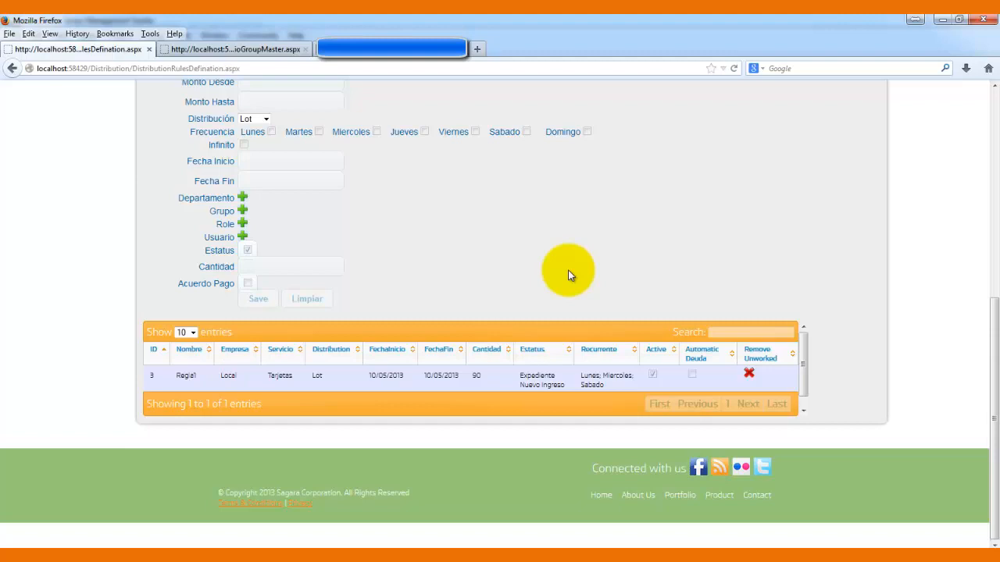
{"action": "left_click", "coordinate": [691, 374]}
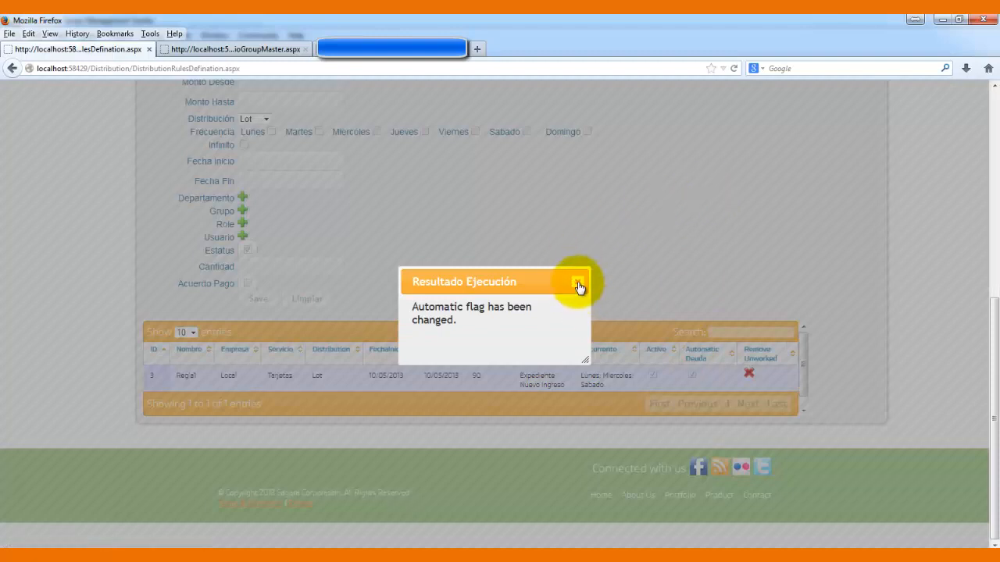
{"action": "left_click", "coordinate": [579, 282]}
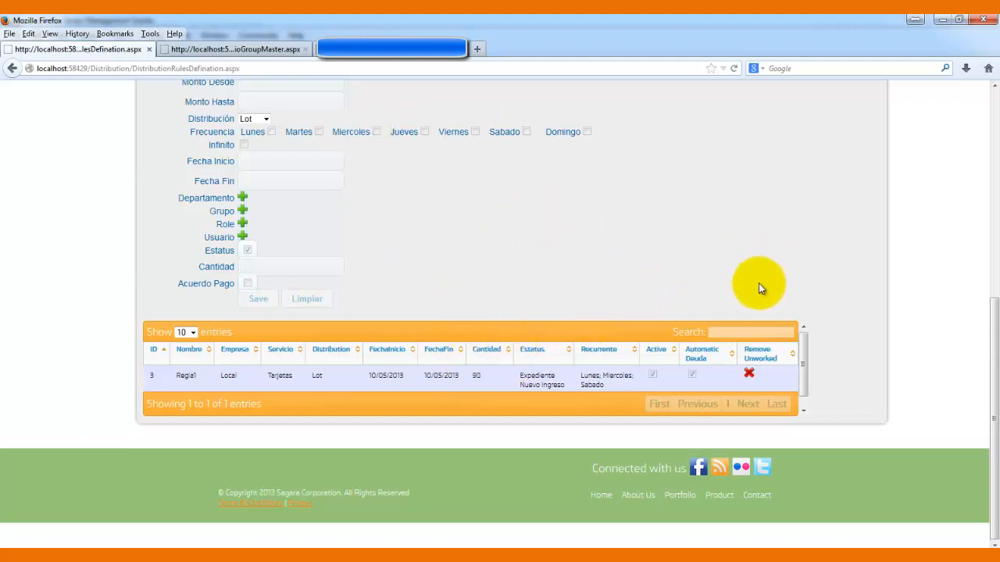
{"action": "left_click", "coordinate": [691, 374]}
{"action": "left_click", "coordinate": [691, 374]}
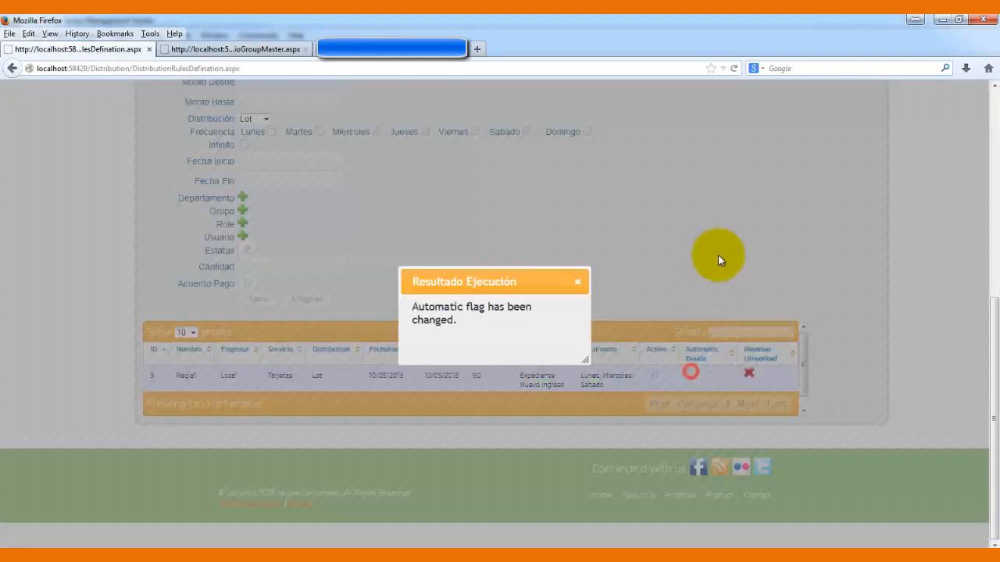
{"action": "left_click", "coordinate": [577, 282]}
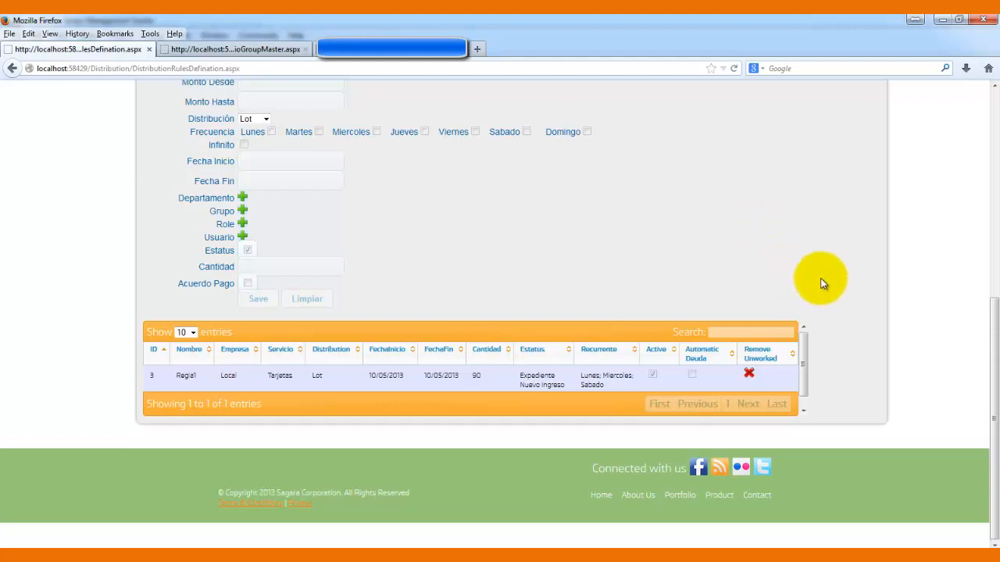
{"action": "left_click_drag", "start_coordinate": [992, 382], "coordinate": [986, 281]}
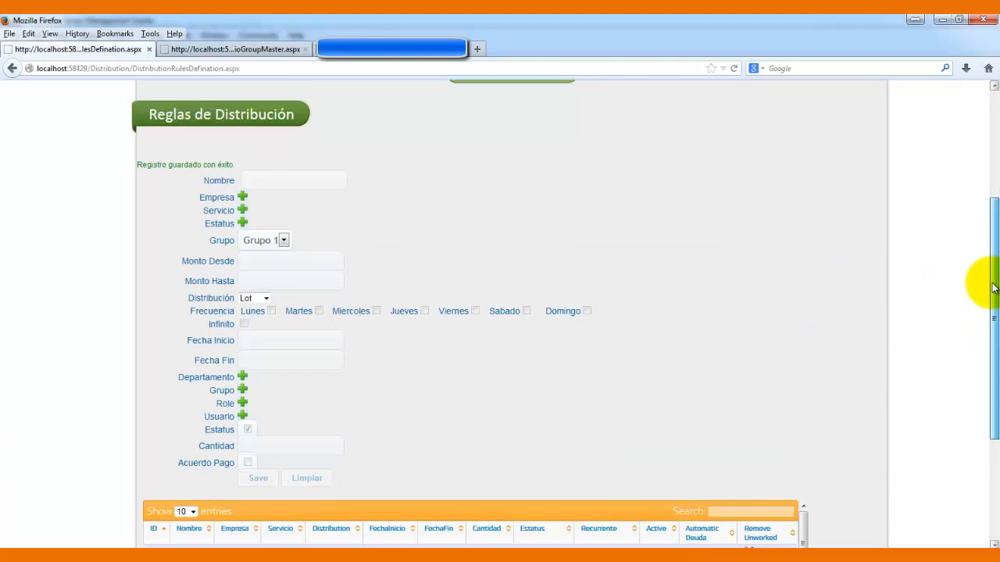
{"action": "left_click", "coordinate": [522, 548]}
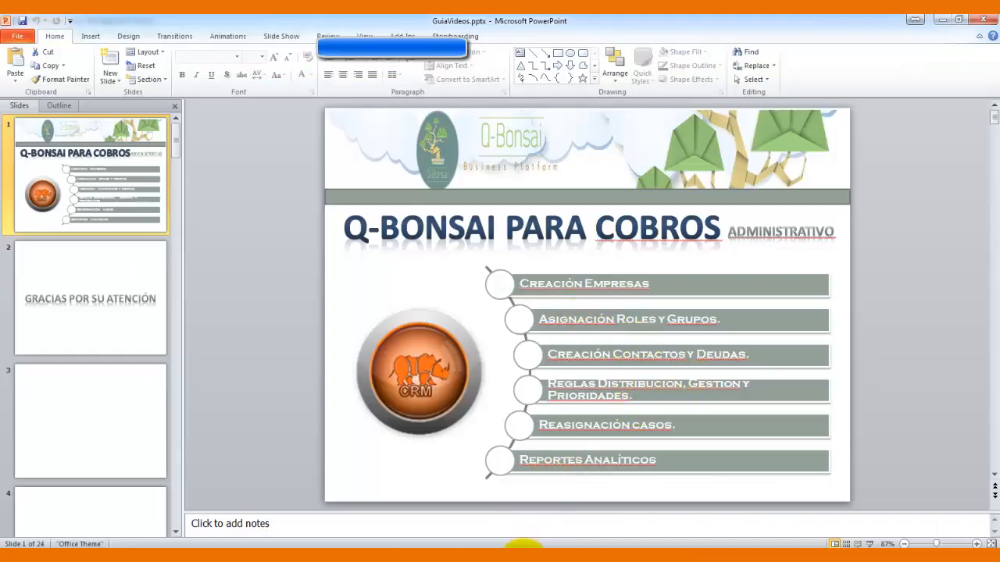
{"action": "left_click", "coordinate": [524, 546]}
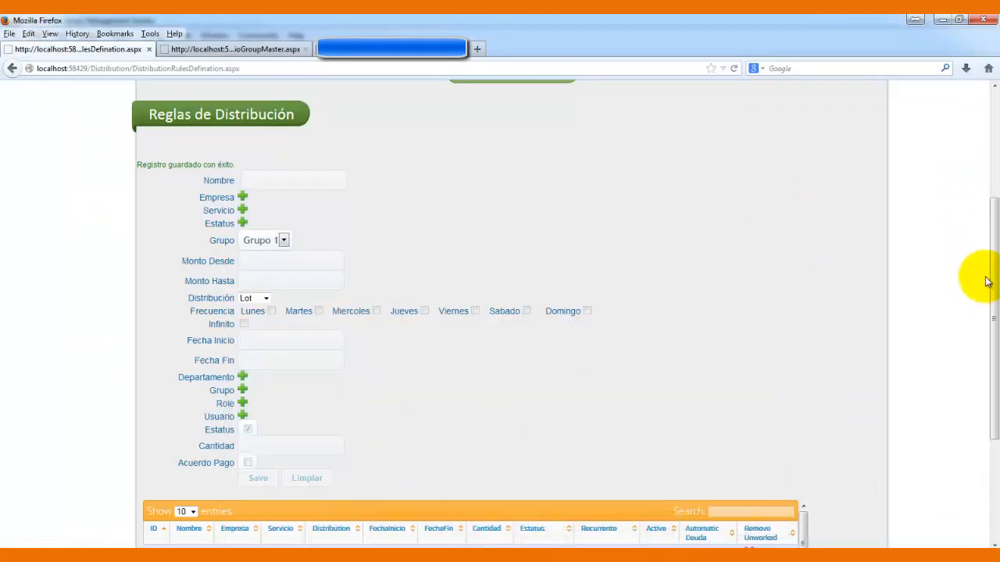
- Go to Parámetros > Reglas de Gestión
{"action": "left_click_drag", "start_coordinate": [982, 278], "coordinate": [989, 164]}
{"action": "mouse_move", "coordinate": [345, 195]}
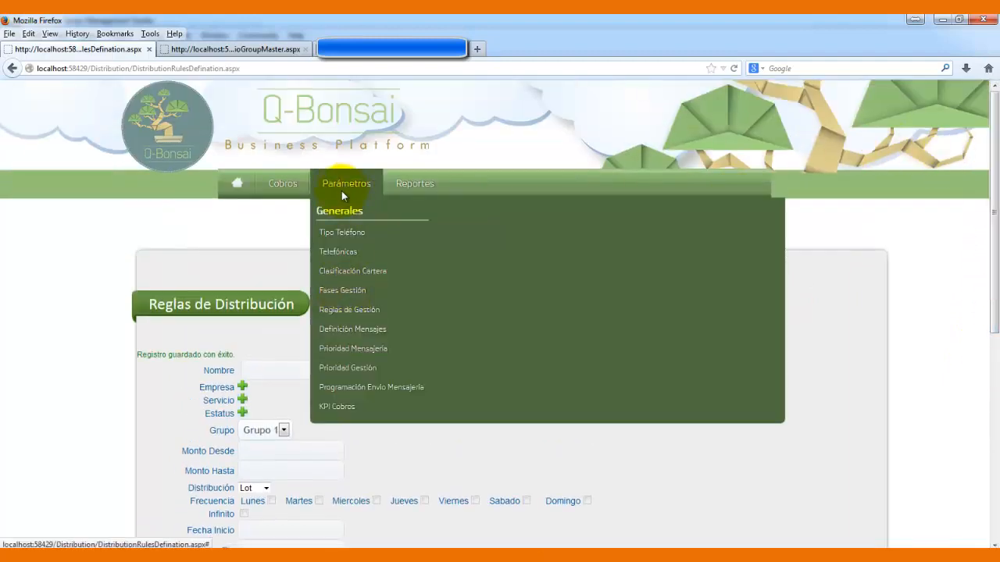
{"action": "left_click", "coordinate": [349, 311]}
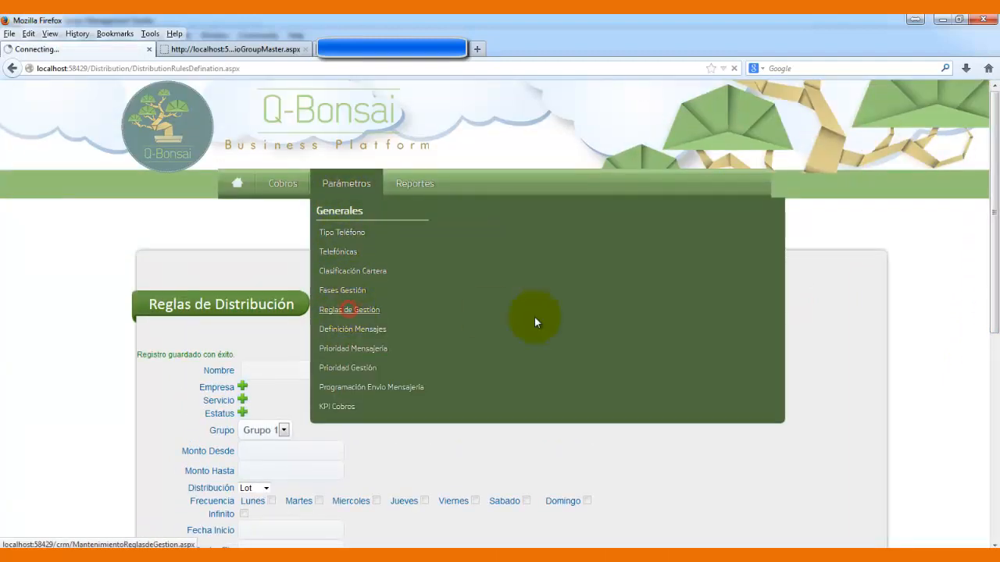
{"action": "left_click_drag", "start_coordinate": [996, 156], "coordinate": [985, 283]}
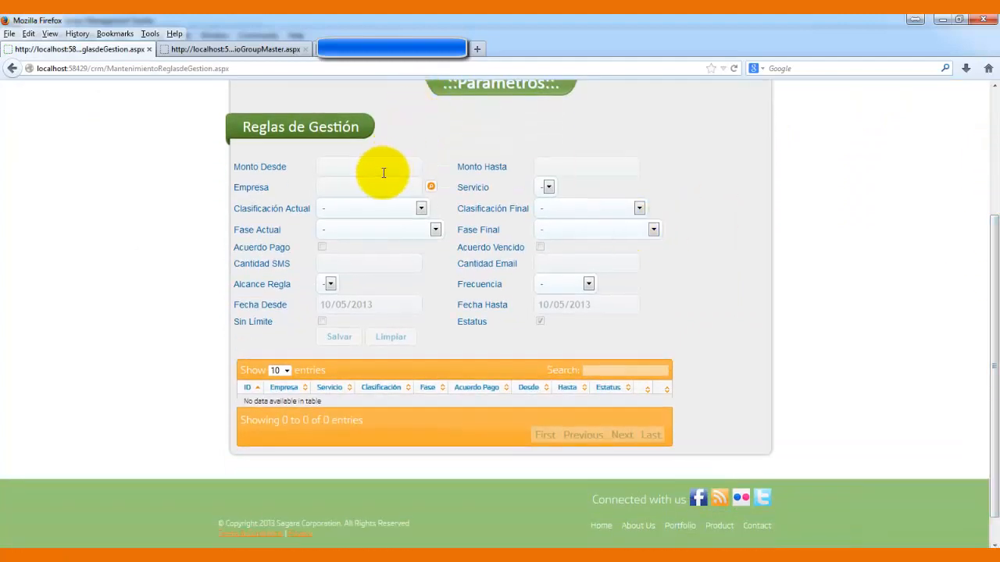
- Choose company Local, classification 50,001-100,000, phase Atraso 15 dias, and untick Acuerdo Pago
{"action": "left_click", "coordinate": [432, 189]}
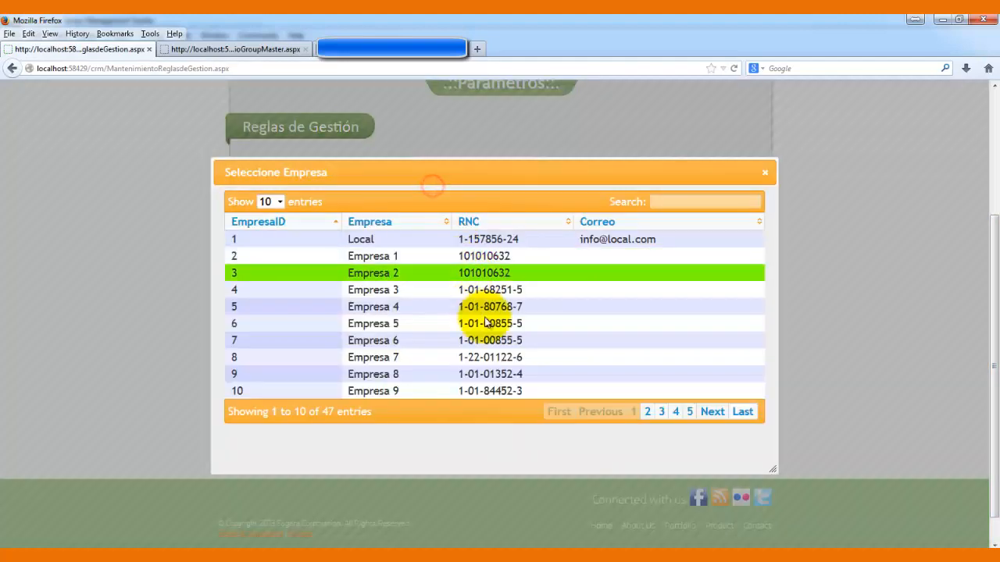
{"action": "left_click", "coordinate": [515, 239]}
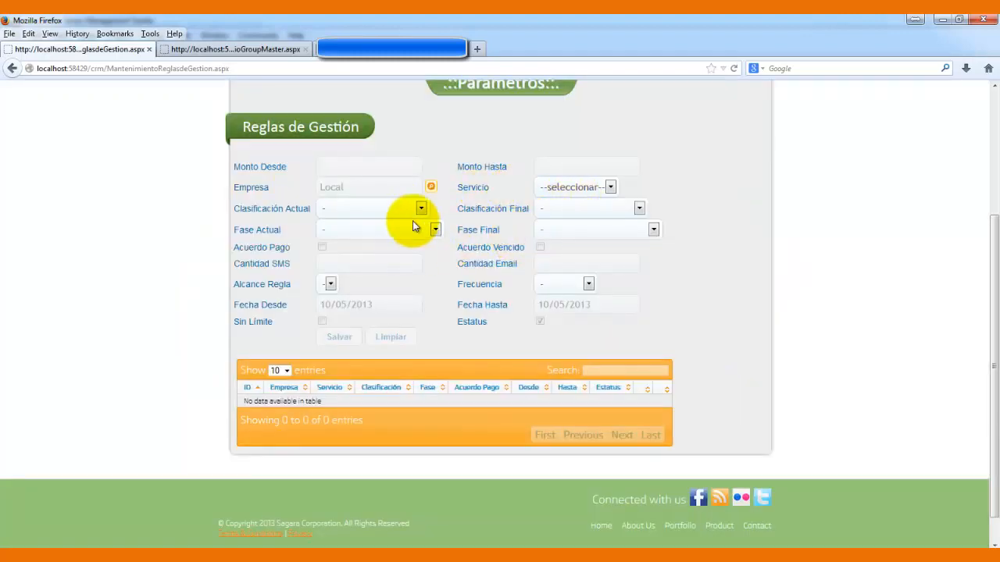
{"action": "left_click", "coordinate": [421, 208]}
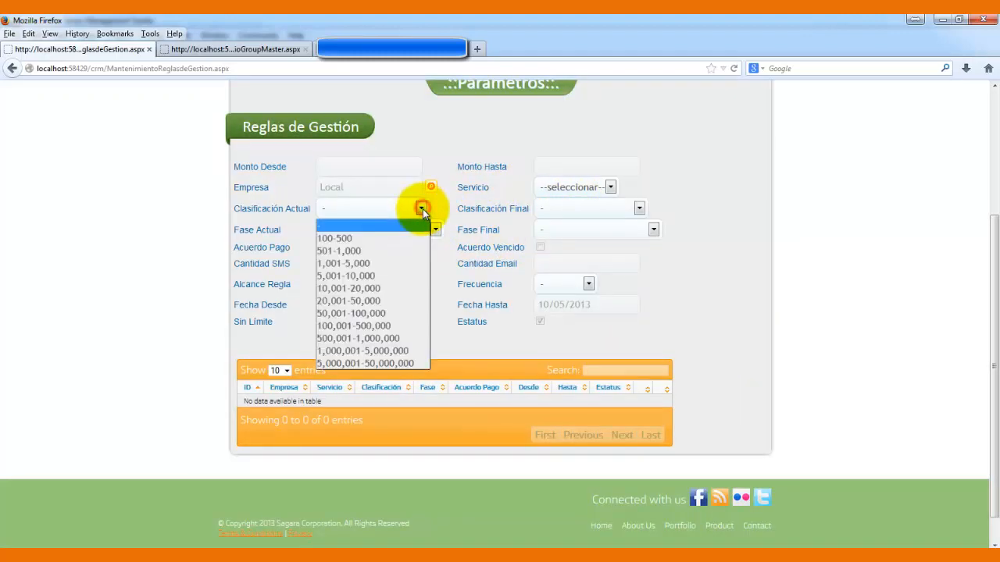
{"action": "left_click", "coordinate": [372, 312]}
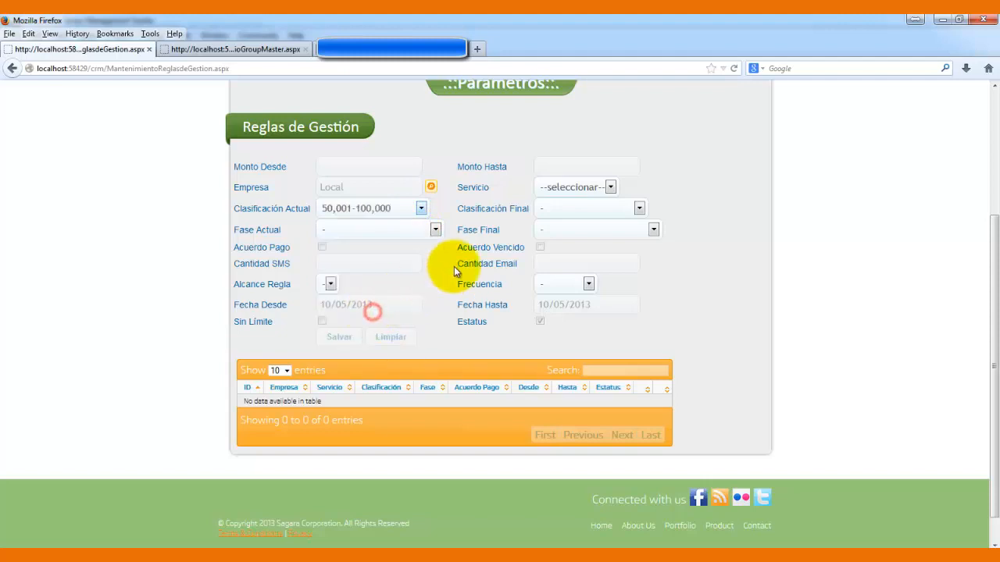
{"action": "left_click", "coordinate": [432, 231]}
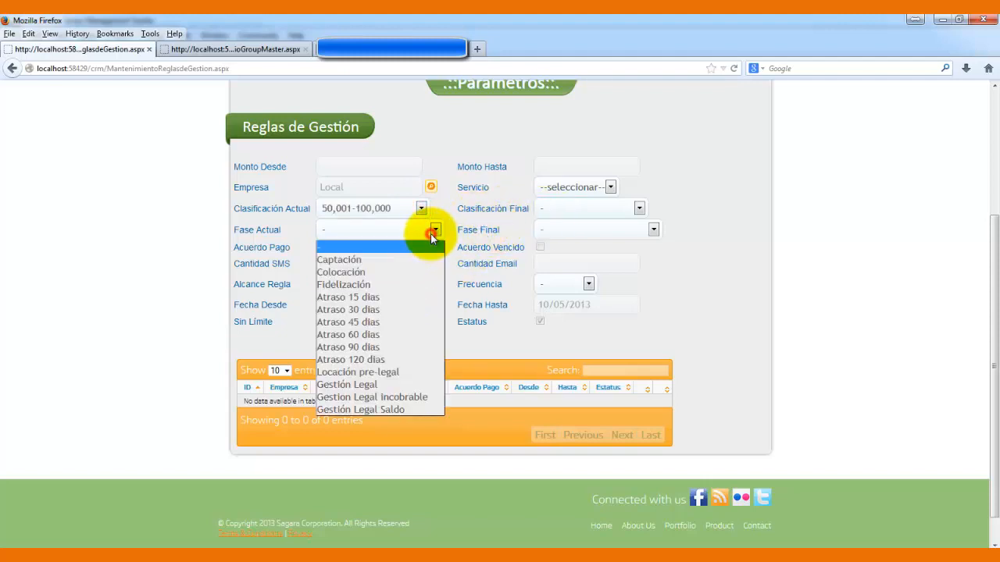
{"action": "left_click", "coordinate": [387, 299]}
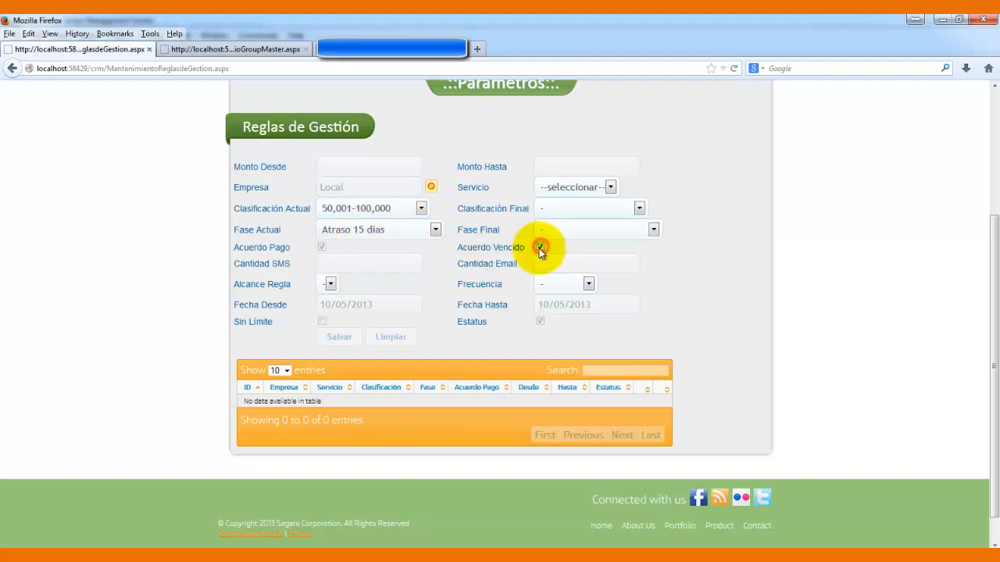
{"action": "left_click", "coordinate": [322, 246]}
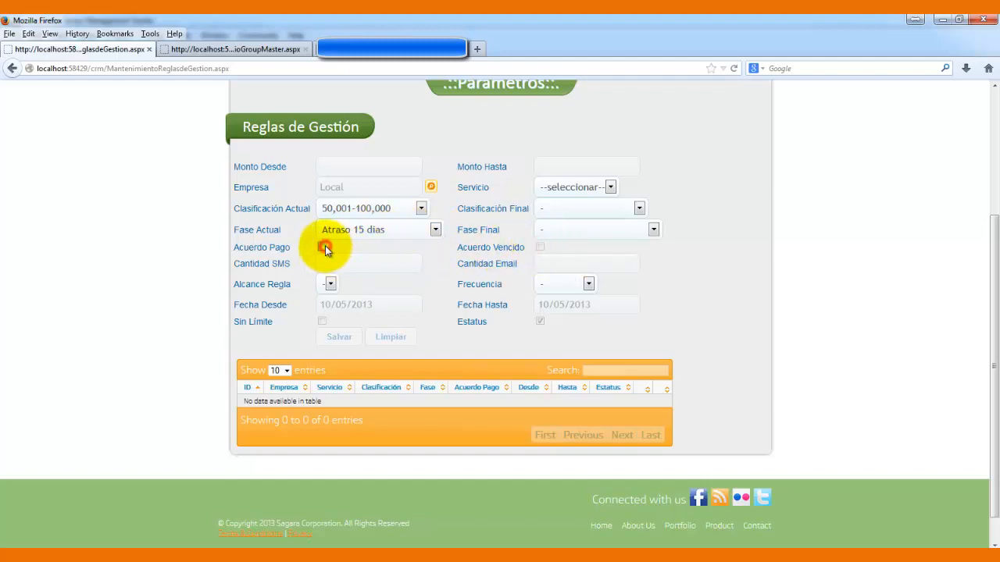
{"action": "left_click", "coordinate": [349, 260]}
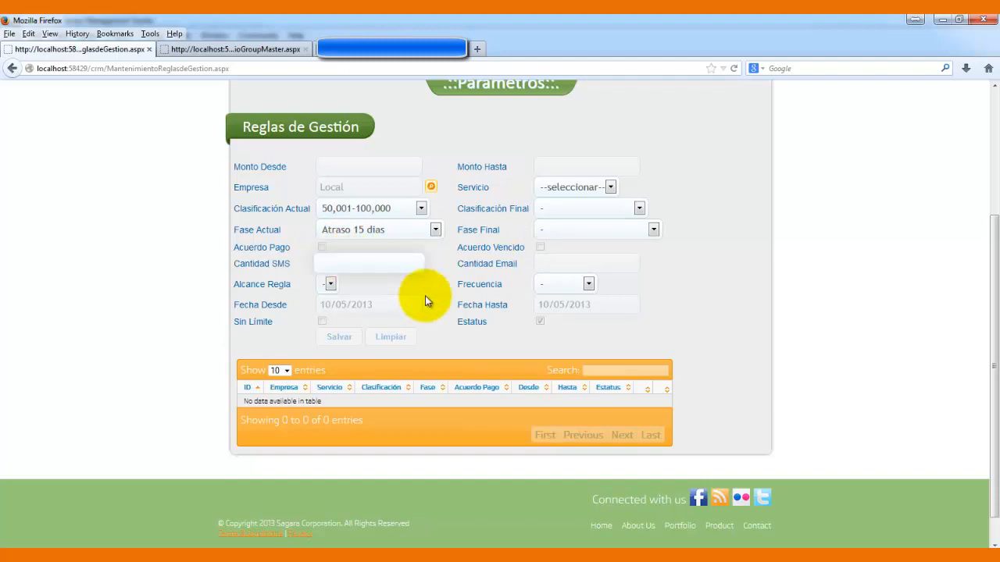
- Enter an SMS quantity of 5 and set Fecha Fin to 10/31/2013
{"action": "type", "text": "5"}
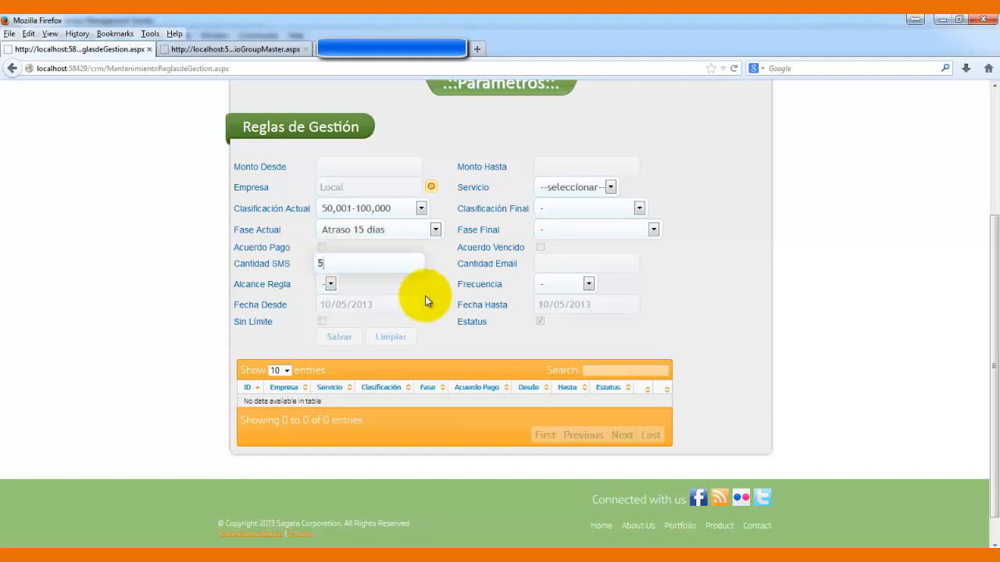
{"action": "left_click", "coordinate": [558, 264]}
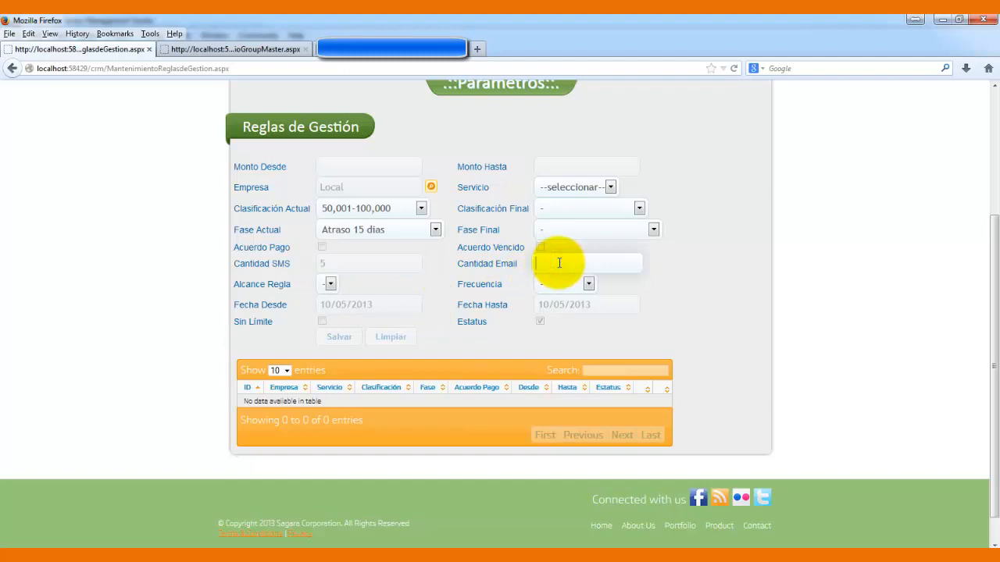
{"action": "left_click", "coordinate": [387, 306]}
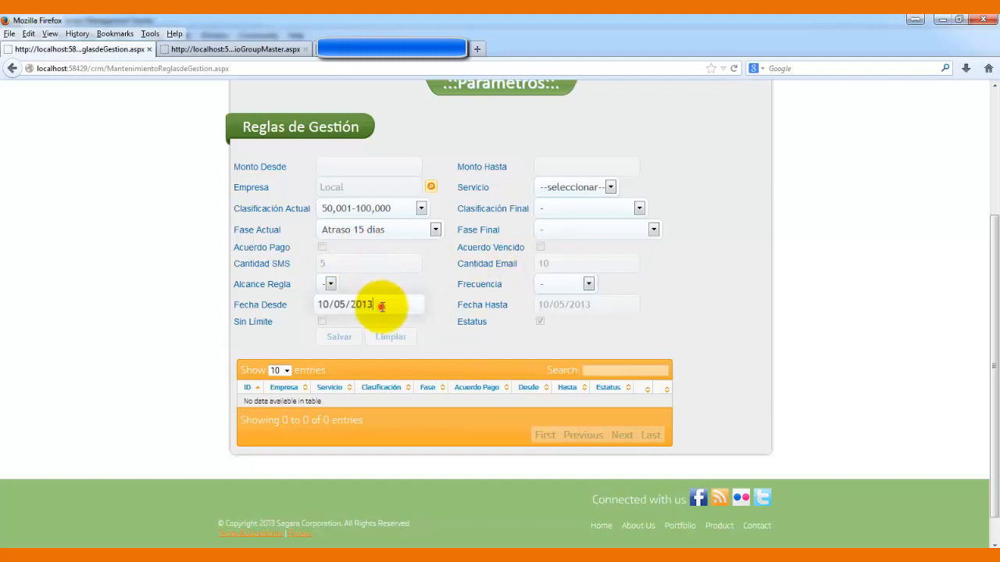
{"action": "left_click", "coordinate": [604, 305]}
{"action": "left_click", "coordinate": [659, 450]}
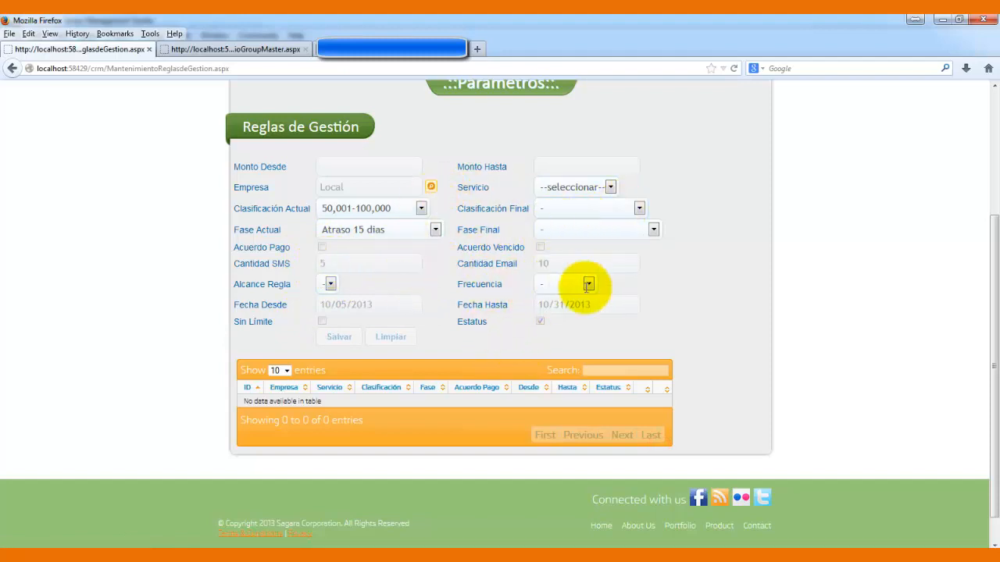
- Set final classification 50,001-100,000, final phase Atraso 30 dias, frequency Diario, and save
{"action": "left_click", "coordinate": [638, 209]}
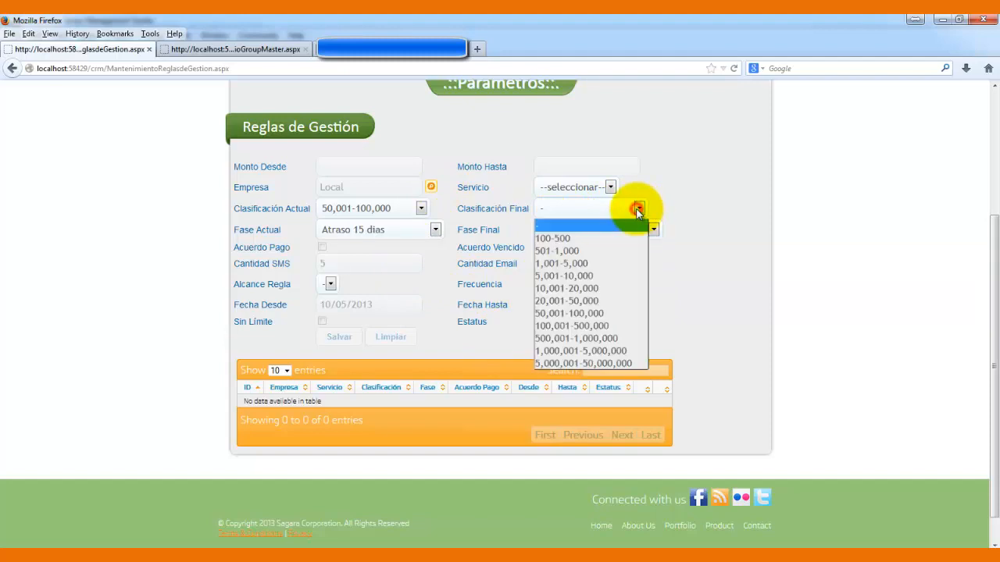
{"action": "left_click", "coordinate": [591, 313]}
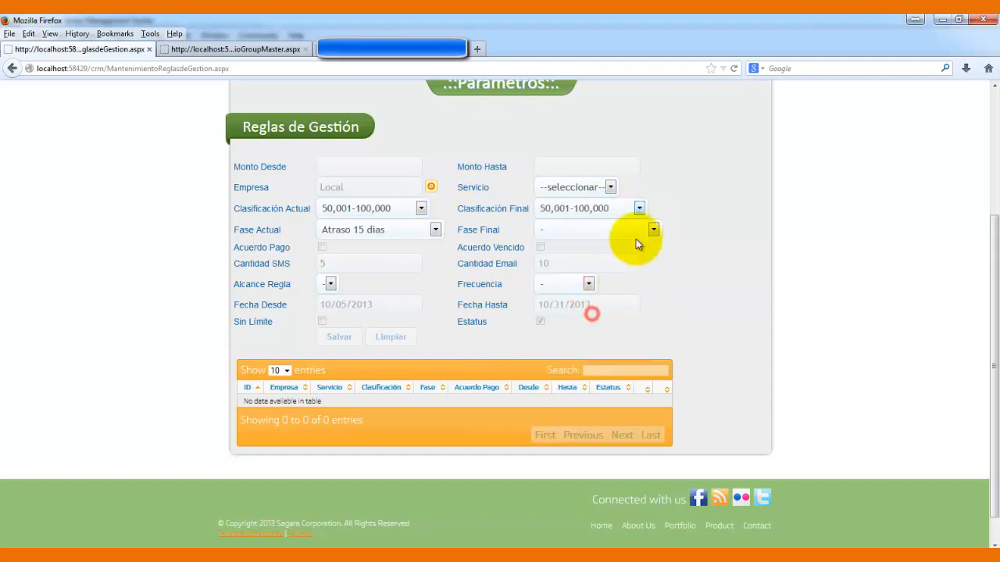
{"action": "left_click", "coordinate": [650, 230]}
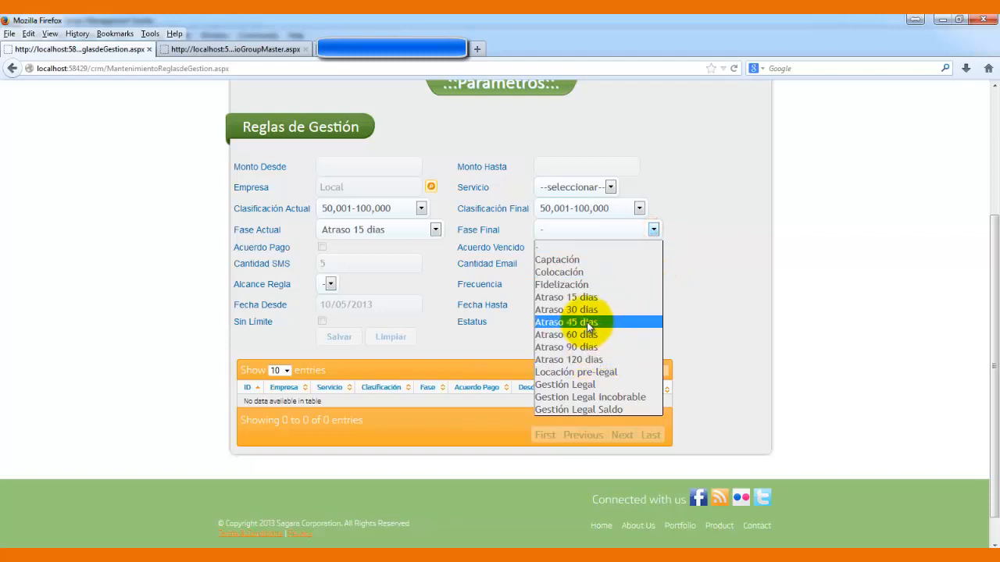
{"action": "left_click", "coordinate": [588, 310]}
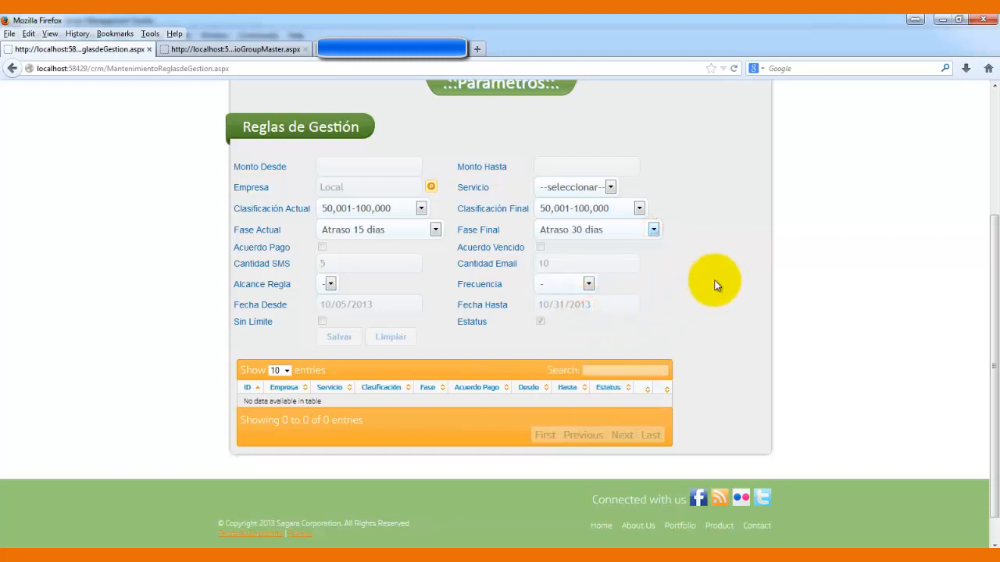
{"action": "left_click", "coordinate": [592, 286]}
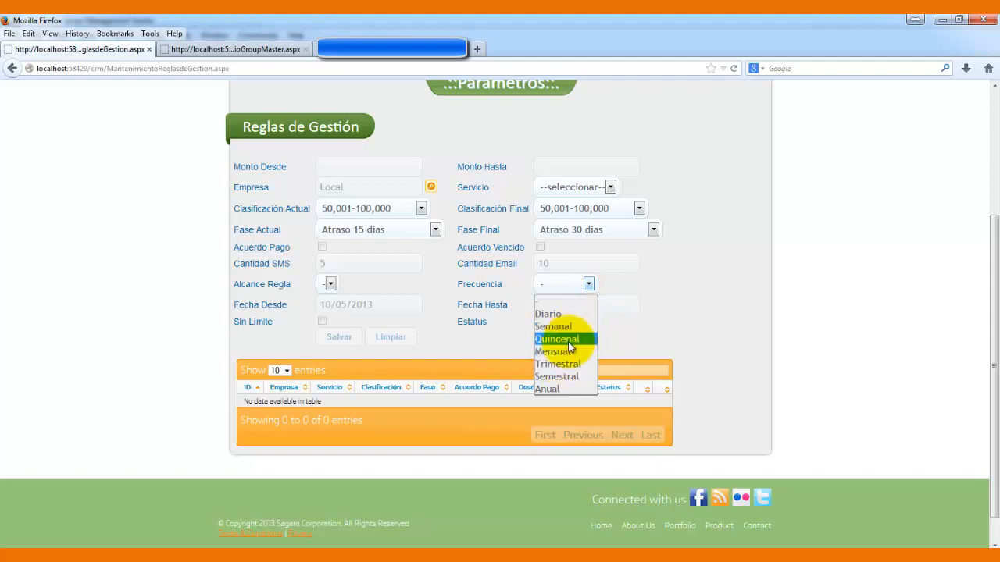
{"action": "left_click", "coordinate": [571, 316]}
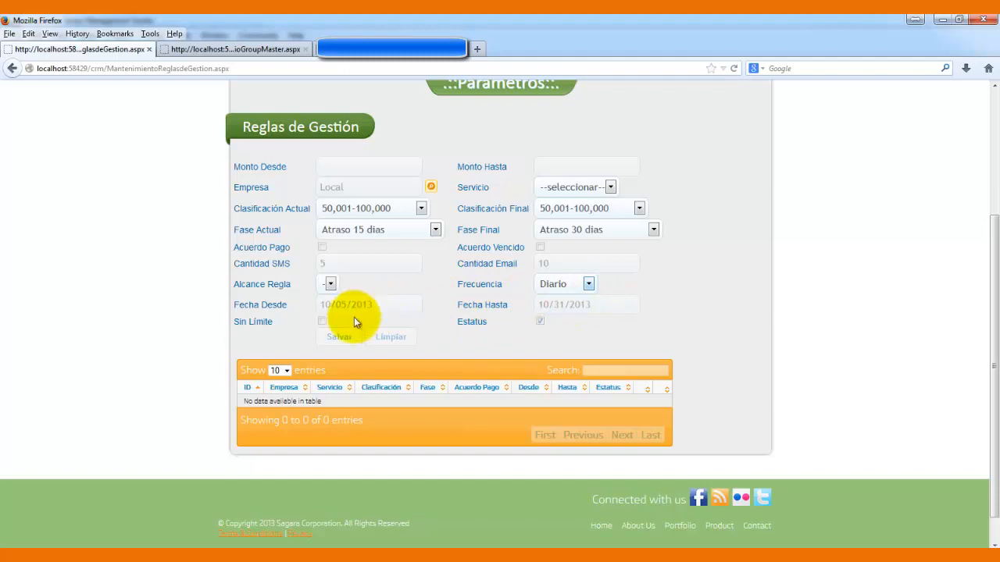
{"action": "left_click", "coordinate": [331, 337]}
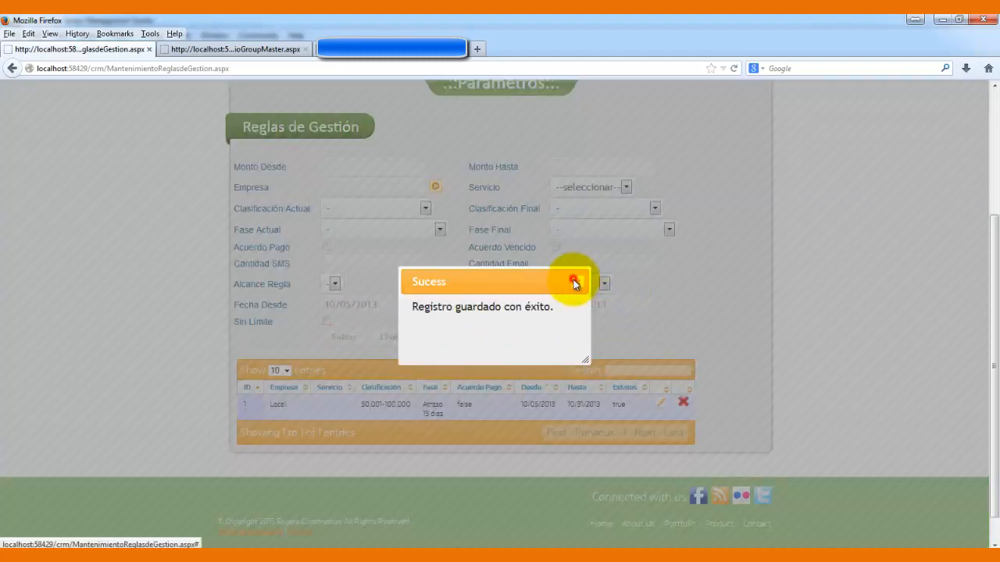
- Dismiss the success message and bring up the Parámetros Generales submenu
{"action": "left_click", "coordinate": [574, 279]}
{"action": "left_click_drag", "start_coordinate": [992, 391], "coordinate": [982, 335]}
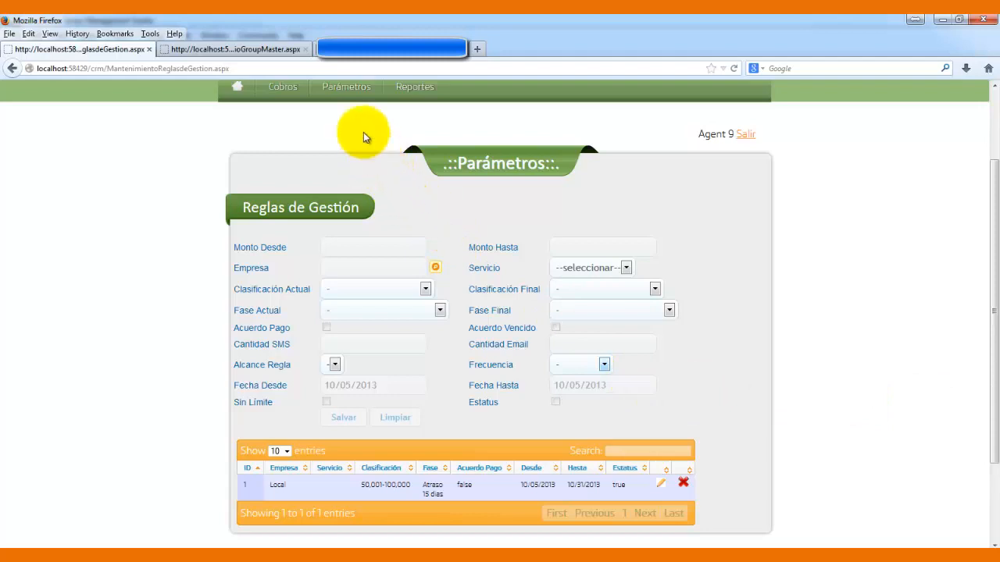
{"action": "mouse_move", "coordinate": [352, 89]}
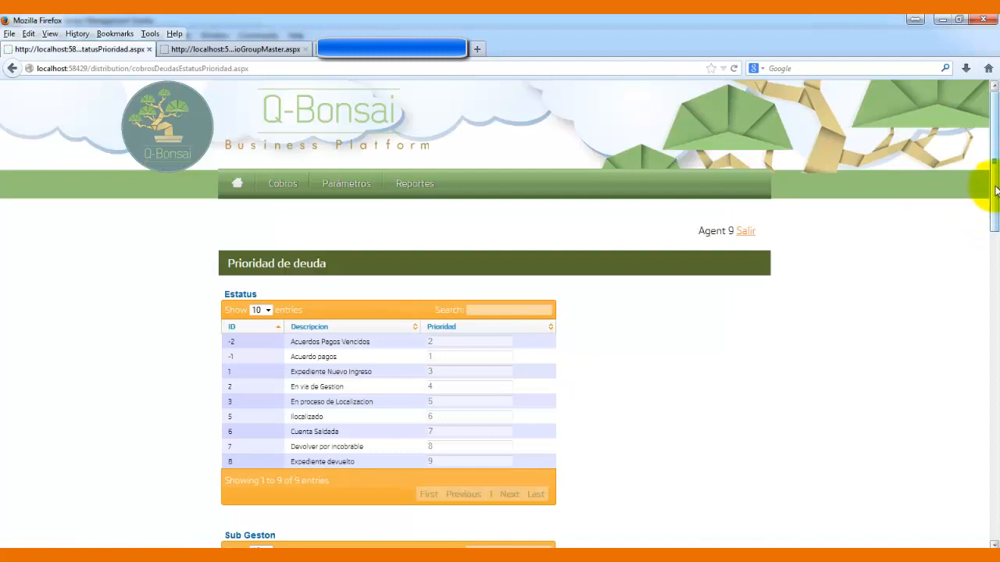
- Scroll through the Estatus, Sub Geston, Compromiso and Economia priority tables and back up
{"action": "left_click_drag", "start_coordinate": [994, 172], "coordinate": [993, 226]}
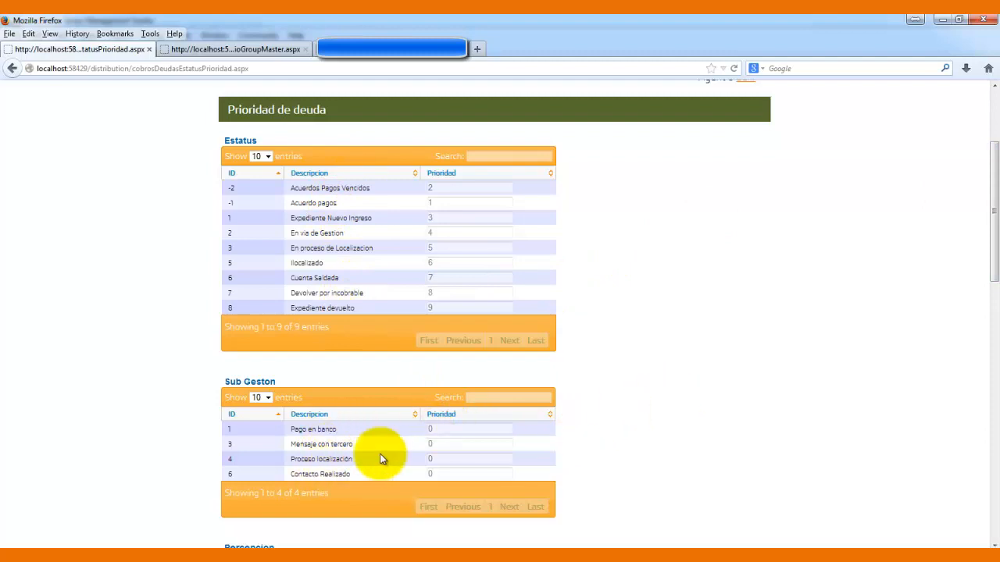
{"action": "left_click_drag", "start_coordinate": [995, 242], "coordinate": [982, 343]}
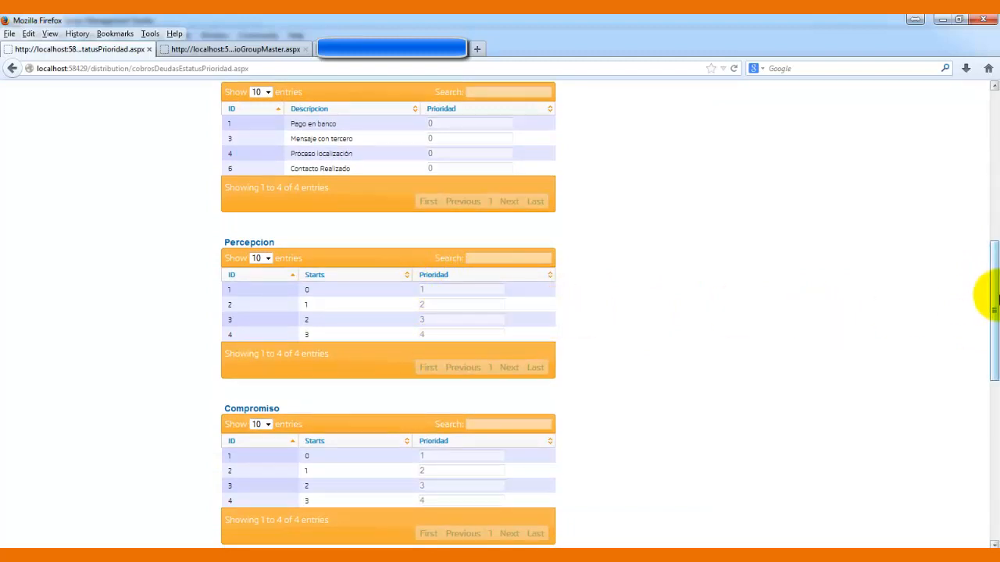
{"action": "left_click_drag", "start_coordinate": [996, 298], "coordinate": [990, 382]}
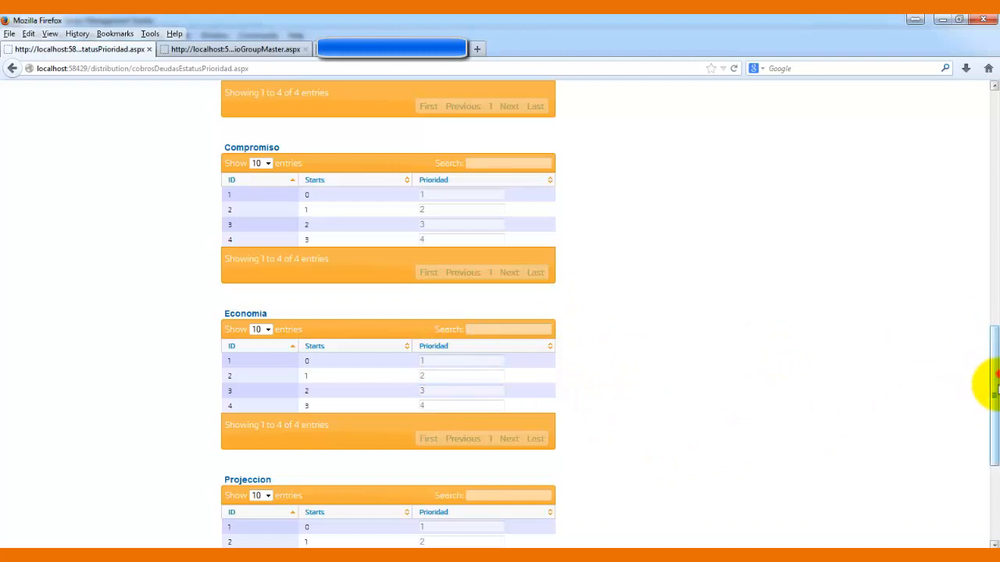
{"action": "left_click_drag", "start_coordinate": [996, 382], "coordinate": [992, 193]}
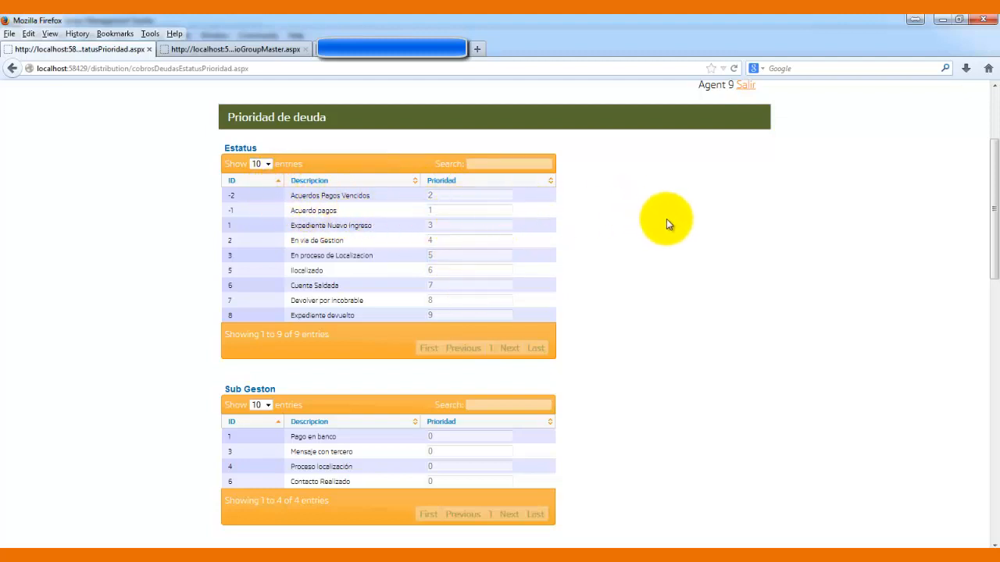
- Set Ilocalizado to priority 1 and Acuerdo pagos to priority 6
{"action": "double_click", "coordinate": [451, 270]}
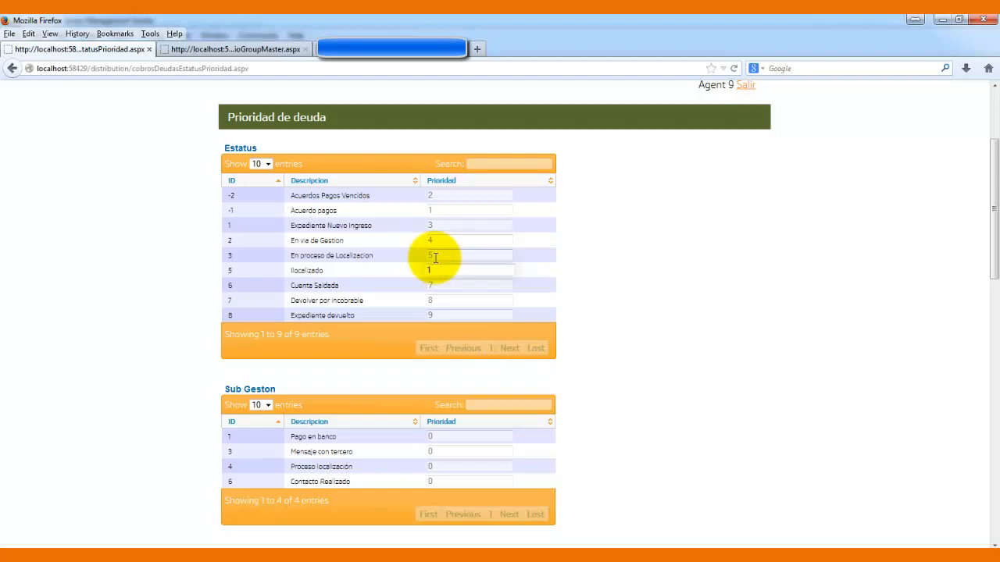
{"action": "double_click", "coordinate": [437, 208]}
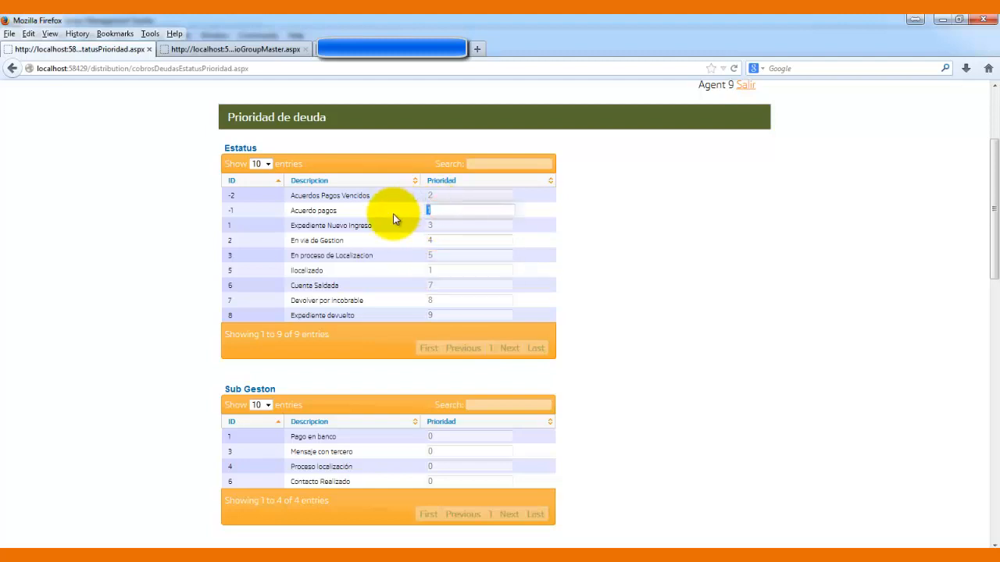
{"action": "type", "text": "6"}
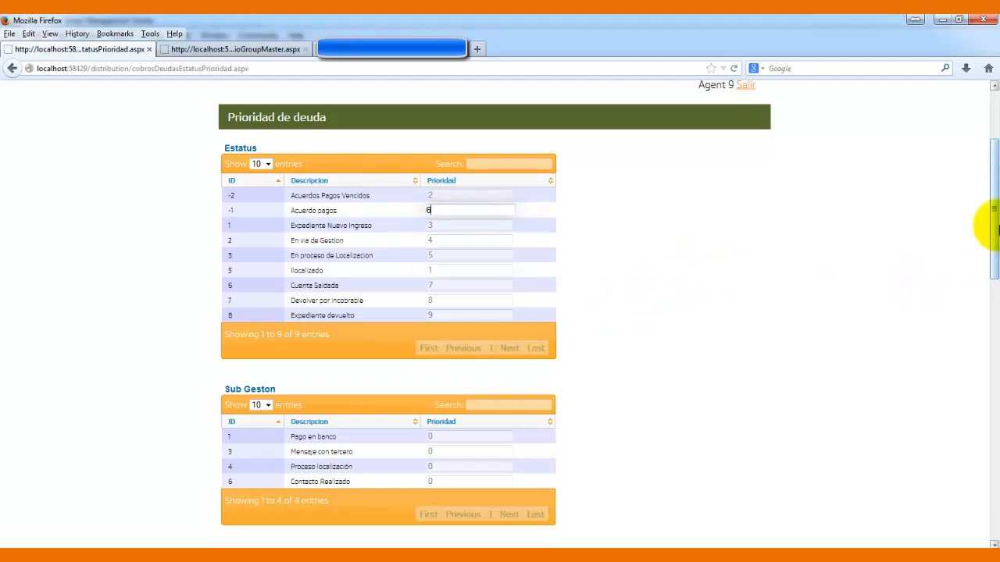
- Number the Sub Geston rows: Pago en banco 1, Mensaje con tercero 2, Proceso localización 3
{"action": "left_click_drag", "start_coordinate": [986, 211], "coordinate": [981, 297]}
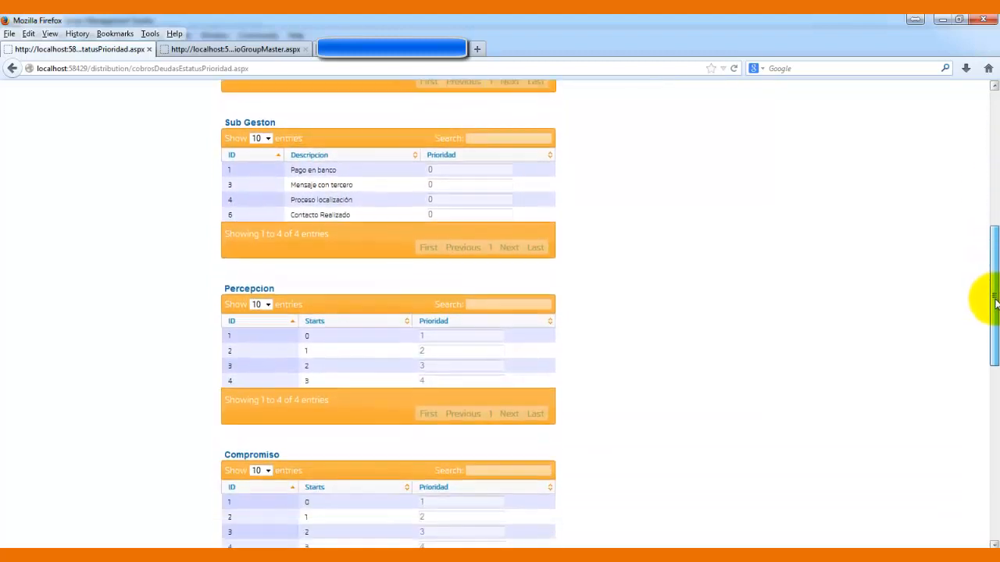
{"action": "double_click", "coordinate": [448, 168]}
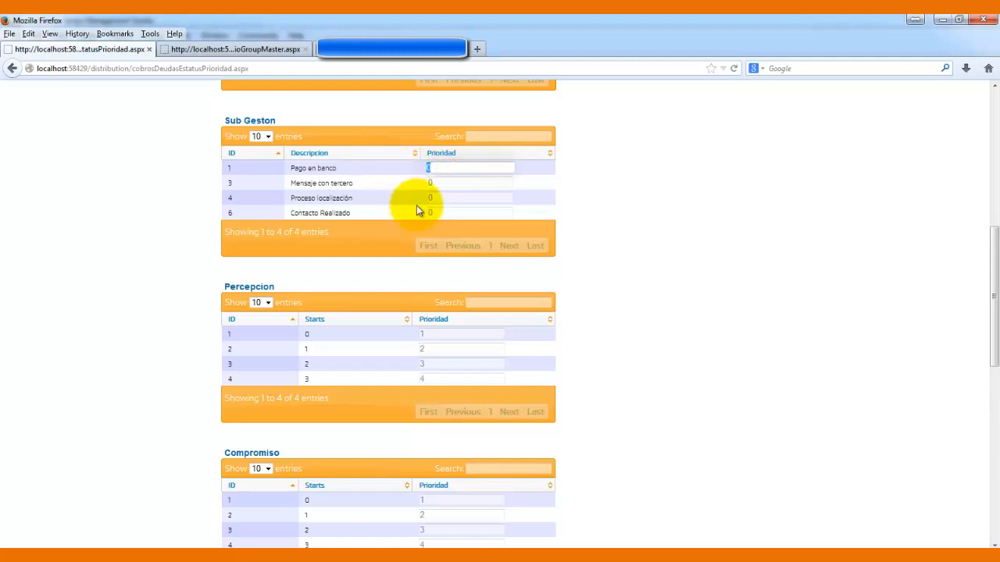
{"action": "type", "text": "1"}
{"action": "double_click", "coordinate": [450, 185]}
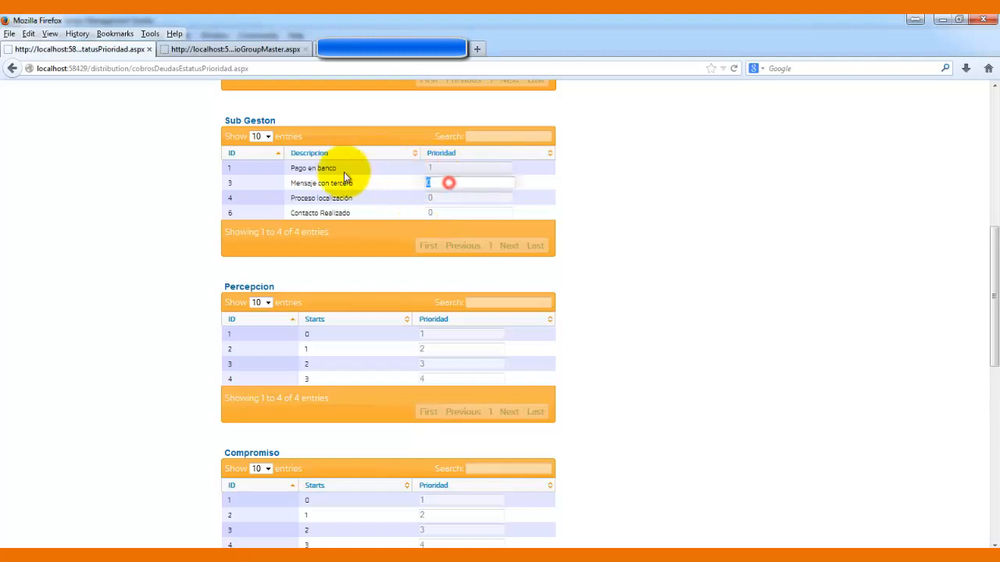
{"action": "type", "text": "2"}
{"action": "double_click", "coordinate": [440, 201]}
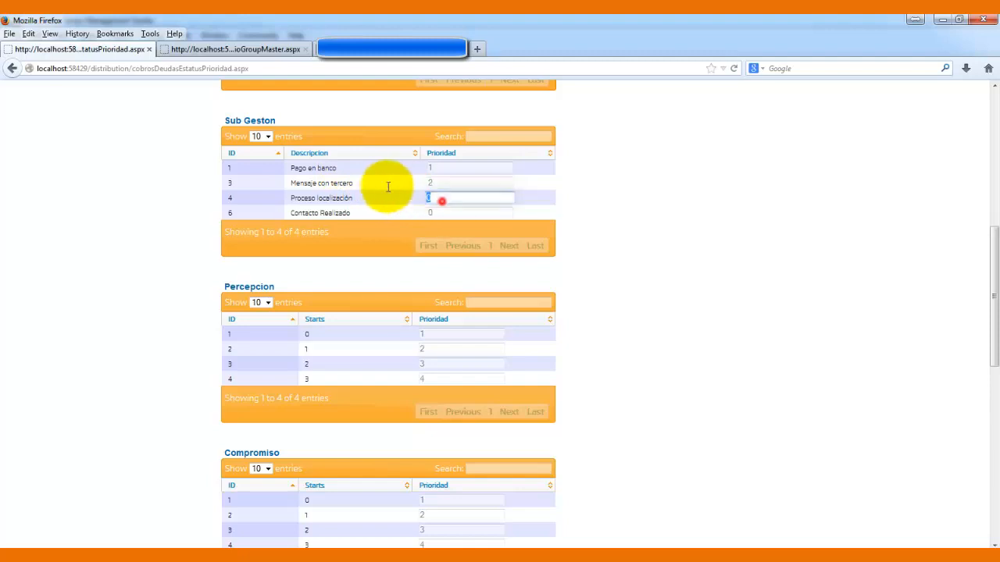
{"action": "double_click", "coordinate": [444, 212]}
- Give Contacto Realizado priority 4 and review all the debt priority tables
{"action": "type", "text": "4"}
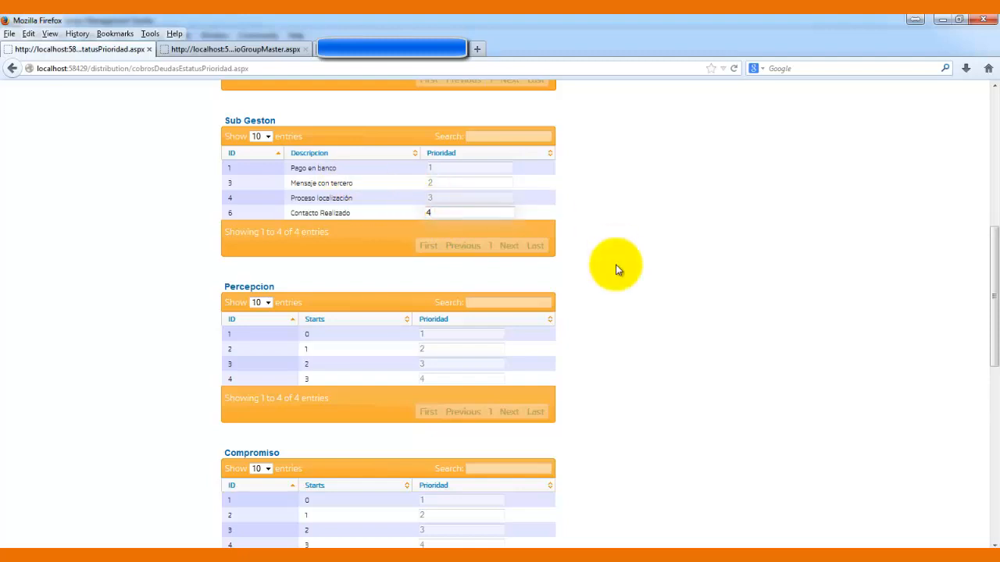
{"action": "left_click_drag", "start_coordinate": [989, 300], "coordinate": [989, 190]}
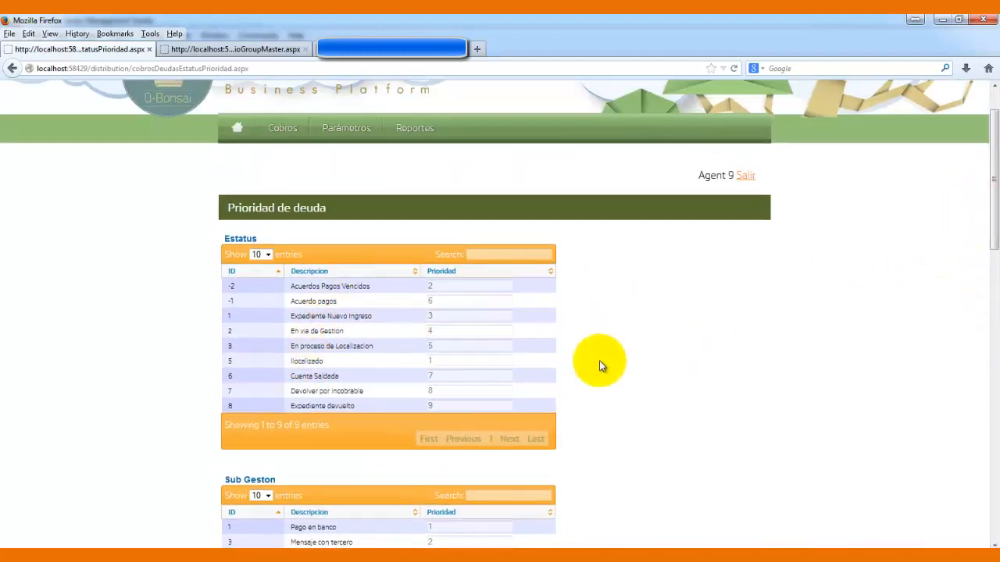
{"action": "left_click_drag", "start_coordinate": [993, 124], "coordinate": [989, 71]}
{"action": "left_click_drag", "start_coordinate": [992, 157], "coordinate": [992, 166]}
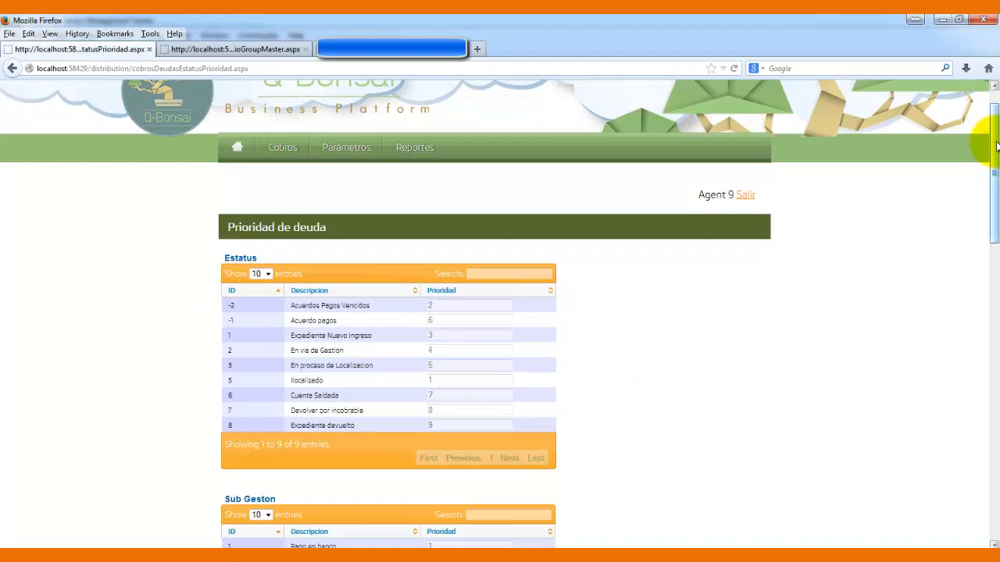
{"action": "left_click_drag", "start_coordinate": [992, 145], "coordinate": [989, 241]}
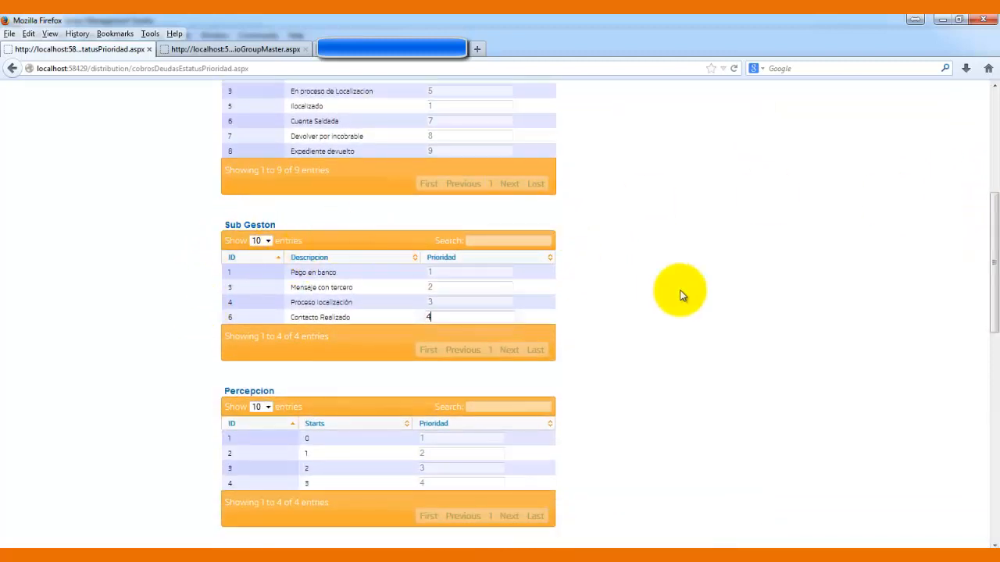
{"action": "left_click_drag", "start_coordinate": [991, 224], "coordinate": [985, 332]}
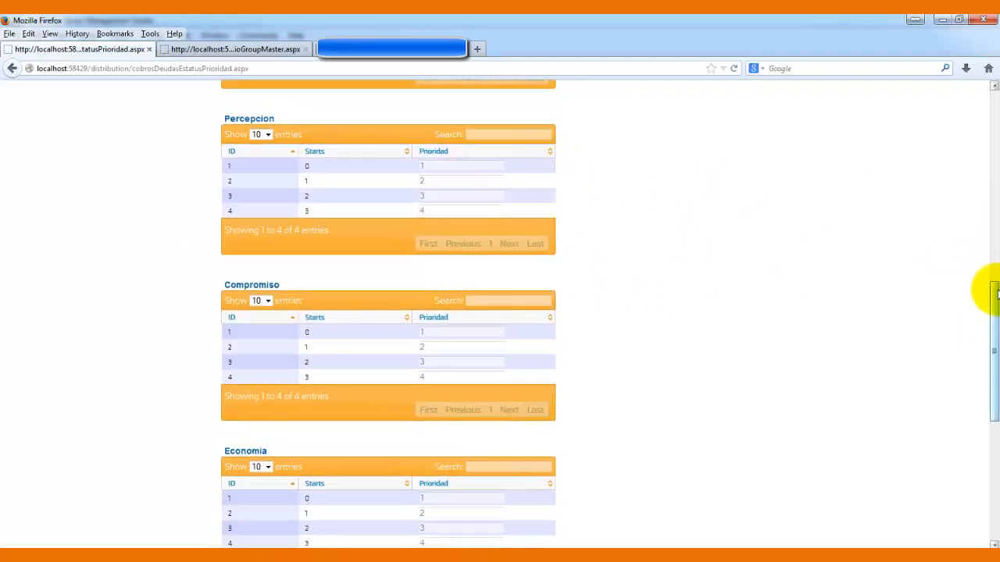
{"action": "left_click_drag", "start_coordinate": [994, 293], "coordinate": [986, 372]}
{"action": "scroll", "coordinate": [986, 412], "scroll_direction": "down", "scroll_amount": 2}
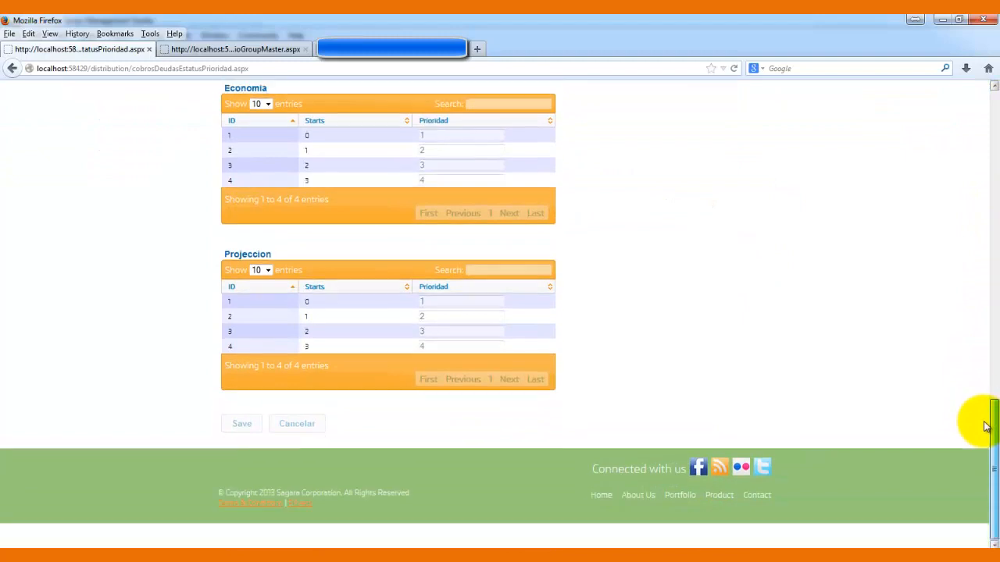
- Save the reordered debt priorities, dismiss the confirmation, and briefly check the PowerPoint presentation
{"action": "left_click", "coordinate": [241, 424]}
{"action": "left_click", "coordinate": [580, 284]}
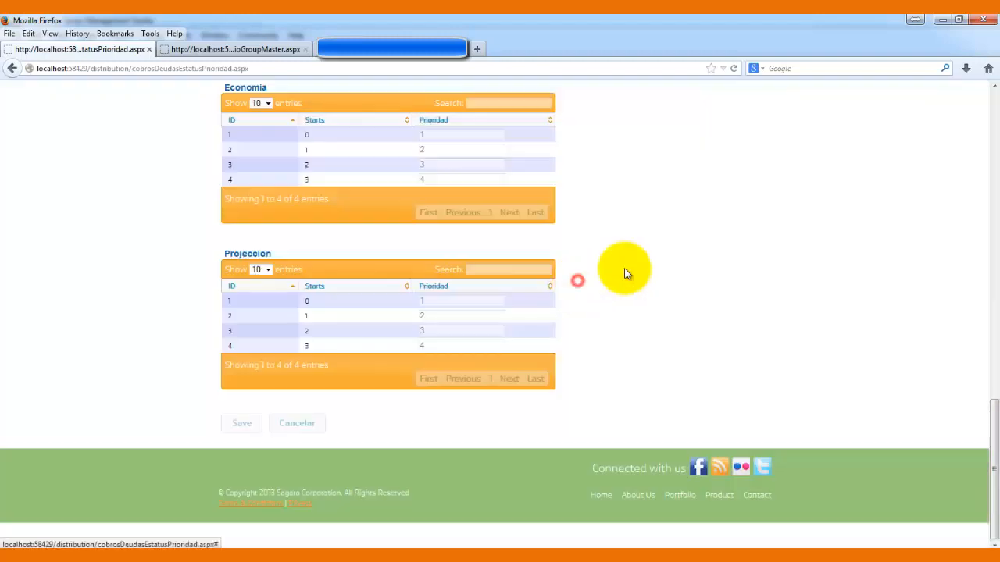
{"action": "left_click_drag", "start_coordinate": [992, 442], "coordinate": [986, 133]}
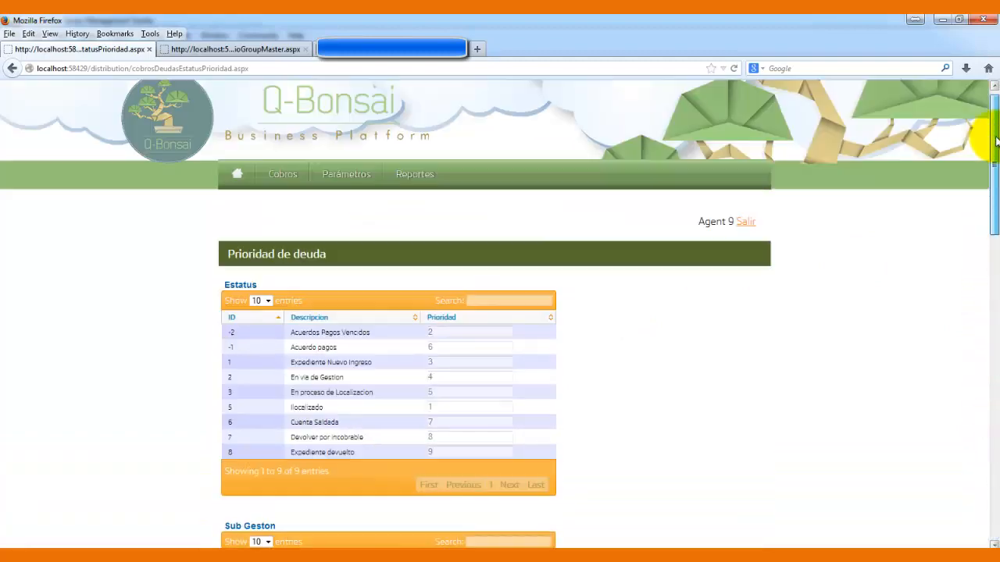
{"action": "left_click", "coordinate": [521, 557]}
{"action": "left_click", "coordinate": [539, 508]}
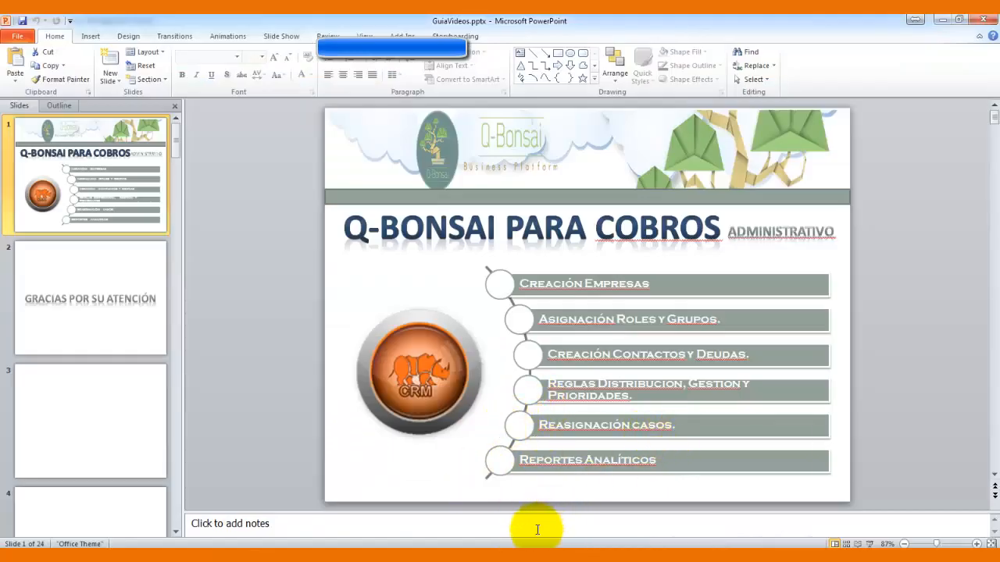
{"action": "left_click", "coordinate": [521, 557]}
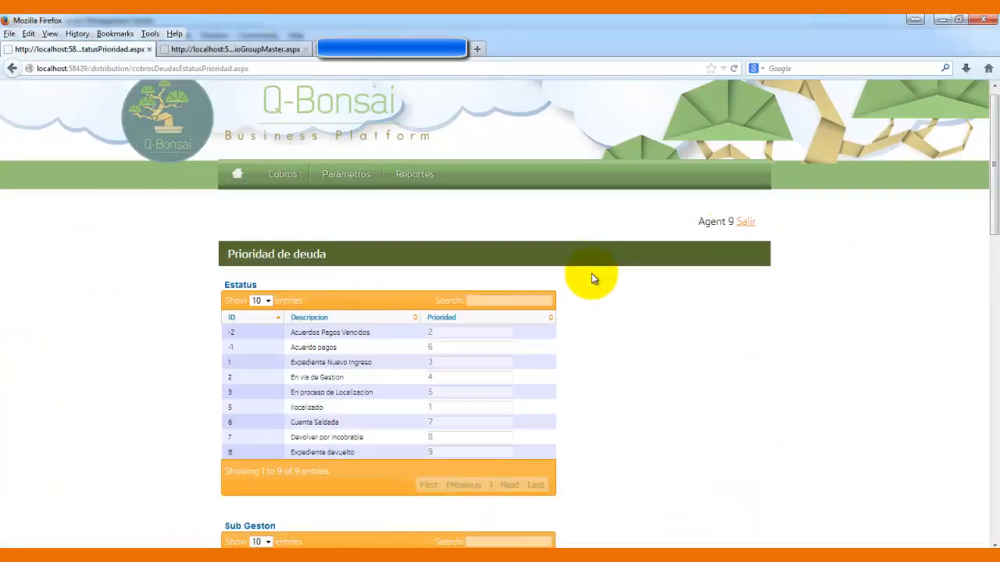
{"action": "mouse_move", "coordinate": [285, 190]}
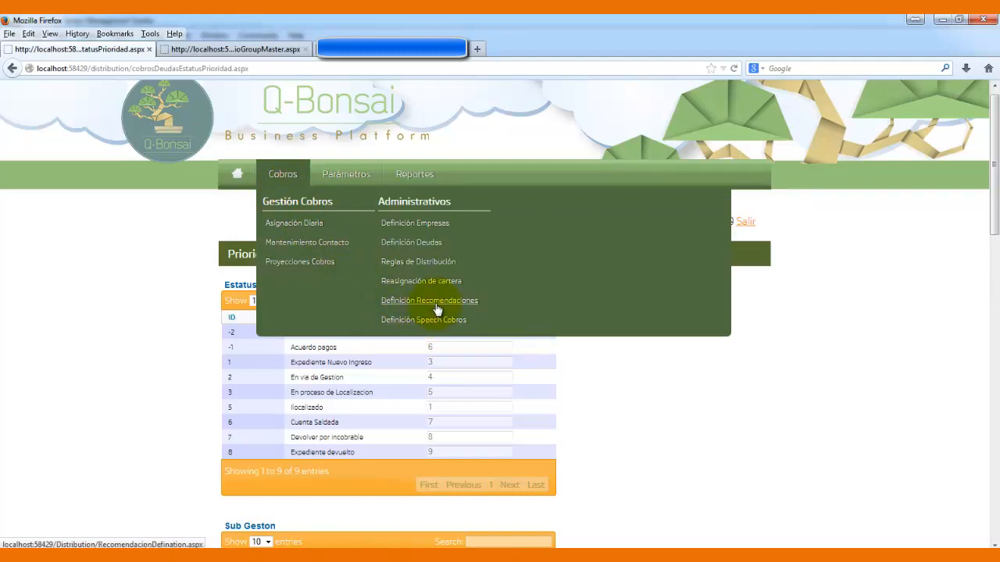
- Filter portfolio reassignment to Empresa Local, Gestor Agent 9, Fecha 05 October 2013, and search
{"action": "left_click", "coordinate": [424, 281]}
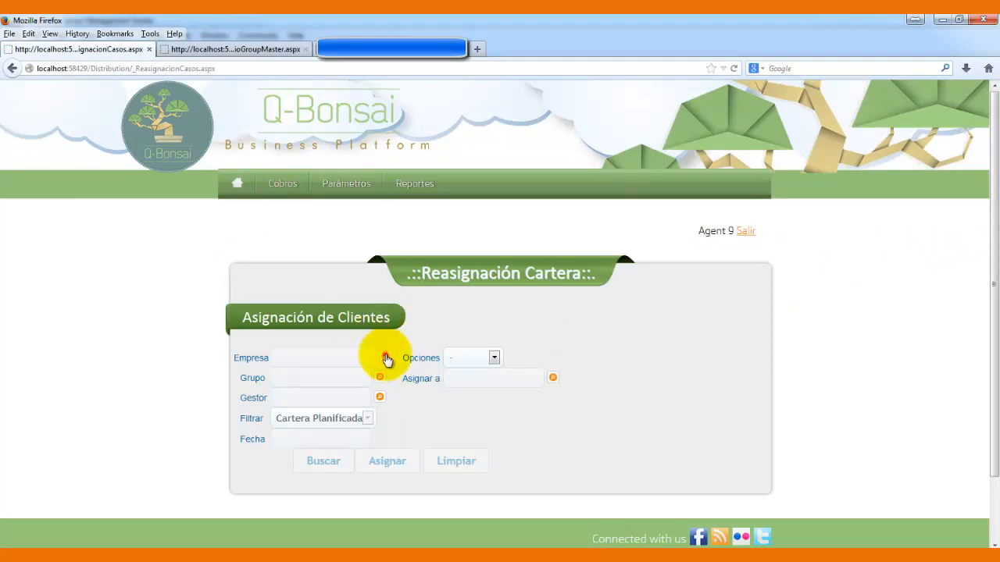
{"action": "left_click", "coordinate": [384, 357]}
{"action": "left_click", "coordinate": [528, 239]}
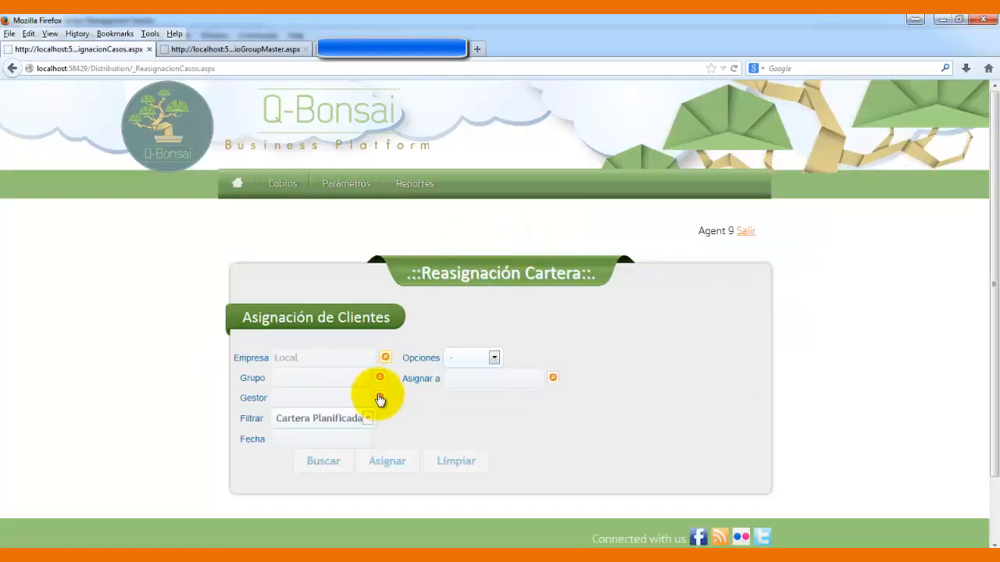
{"action": "left_click", "coordinate": [379, 398]}
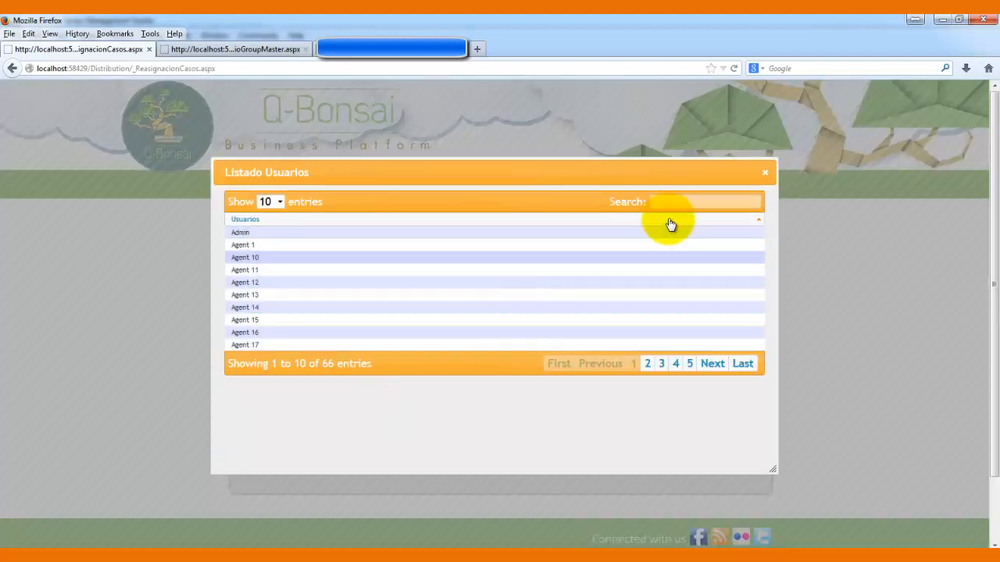
{"action": "left_click", "coordinate": [670, 206]}
{"action": "type", "text": "9"}
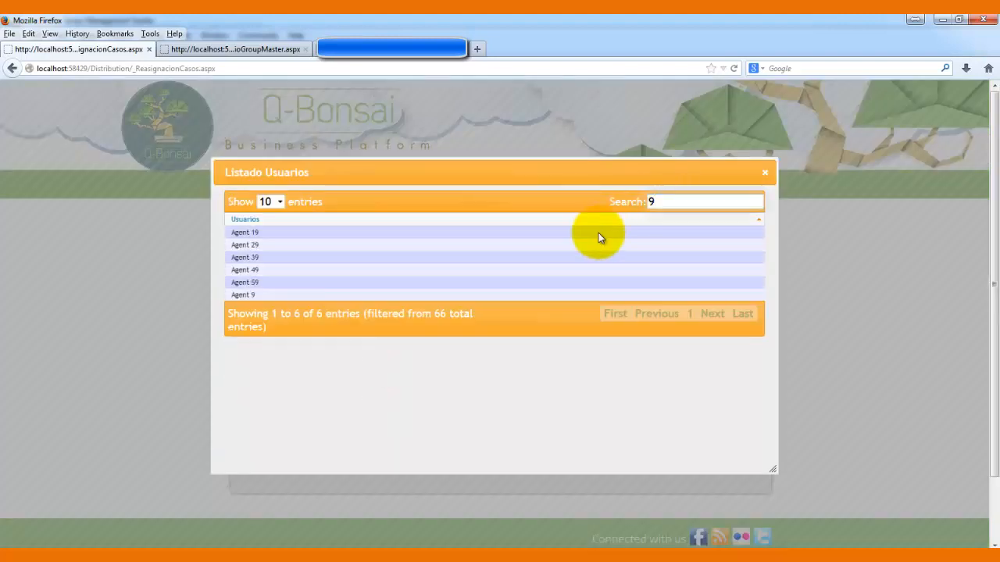
{"action": "left_click", "coordinate": [554, 295]}
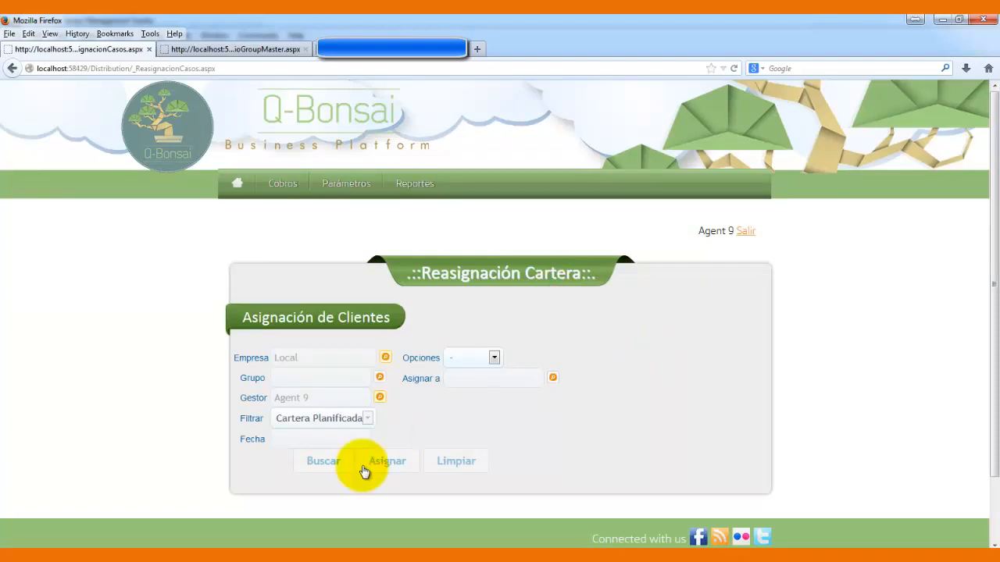
{"action": "left_click", "coordinate": [328, 439]}
{"action": "left_click", "coordinate": [444, 291]}
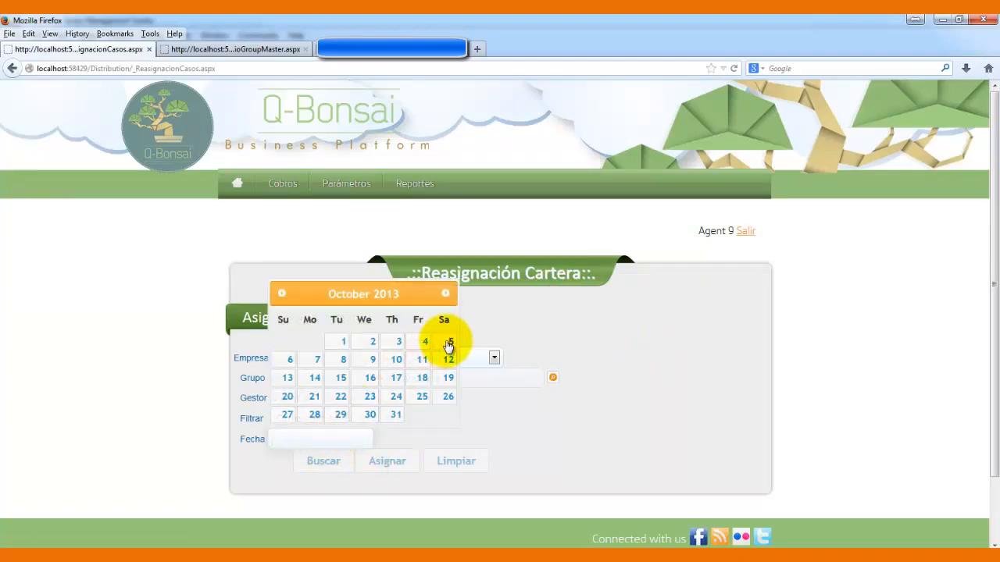
{"action": "left_click", "coordinate": [445, 340]}
{"action": "left_click", "coordinate": [325, 462]}
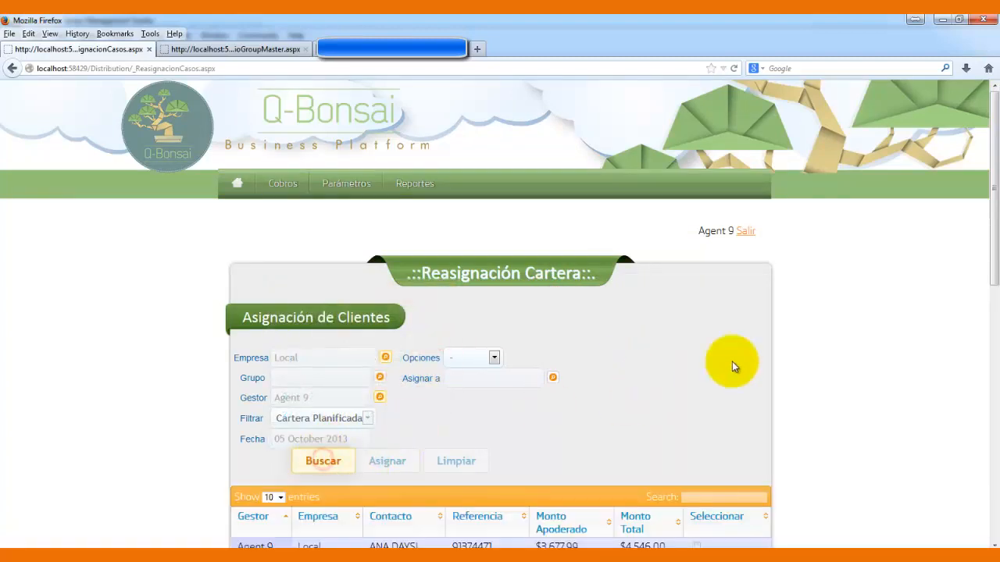
- Tick Seleccionar on four of Agent 9's listed cases
{"action": "left_click_drag", "start_coordinate": [992, 183], "coordinate": [982, 318]}
{"action": "scroll", "coordinate": [696, 190], "scroll_direction": "down", "scroll_amount": 1}
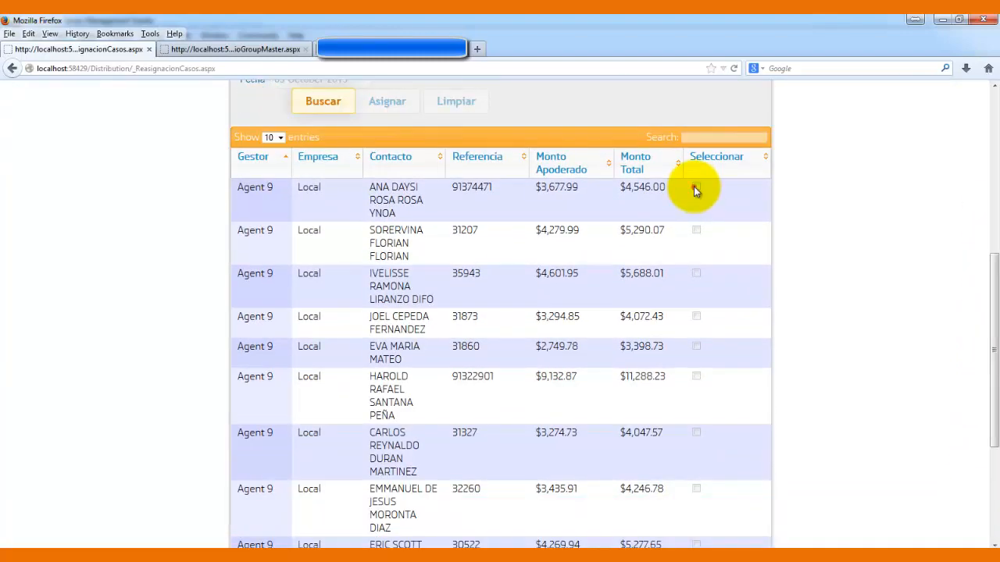
{"action": "left_click", "coordinate": [695, 187]}
{"action": "left_click", "coordinate": [695, 231]}
{"action": "left_click", "coordinate": [695, 271]}
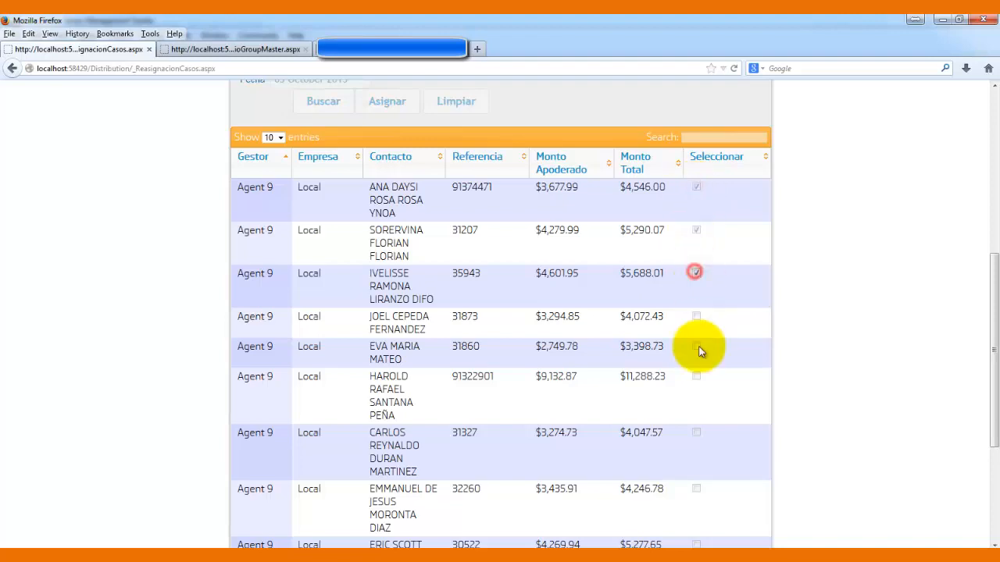
{"action": "left_click_drag", "start_coordinate": [984, 361], "coordinate": [758, 263]}
- Set Asignar a to Agent 13 with the Selección reassignment option
{"action": "left_click", "coordinate": [550, 268]}
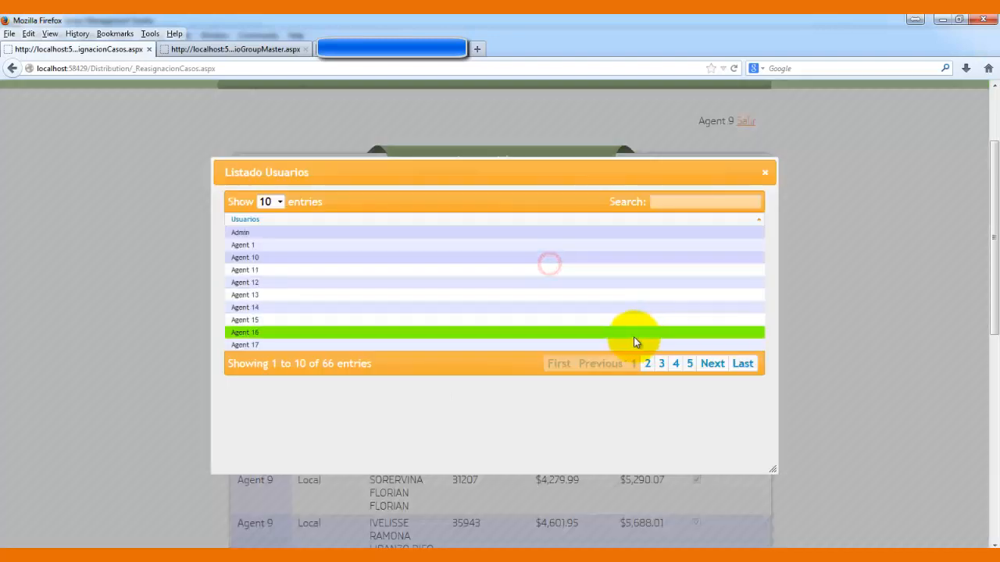
{"action": "left_click", "coordinate": [551, 291]}
{"action": "left_click", "coordinate": [493, 247]}
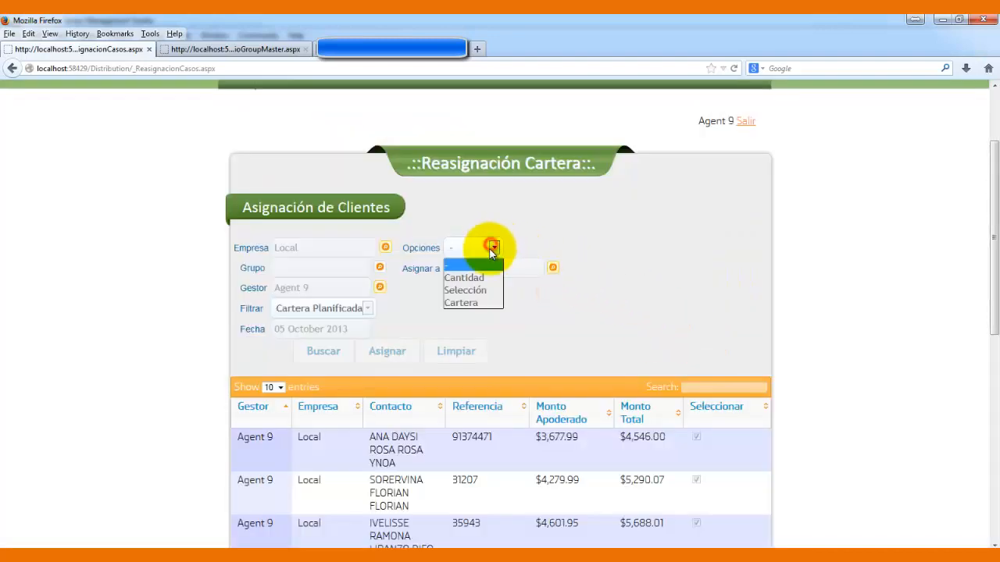
{"action": "left_click", "coordinate": [475, 290]}
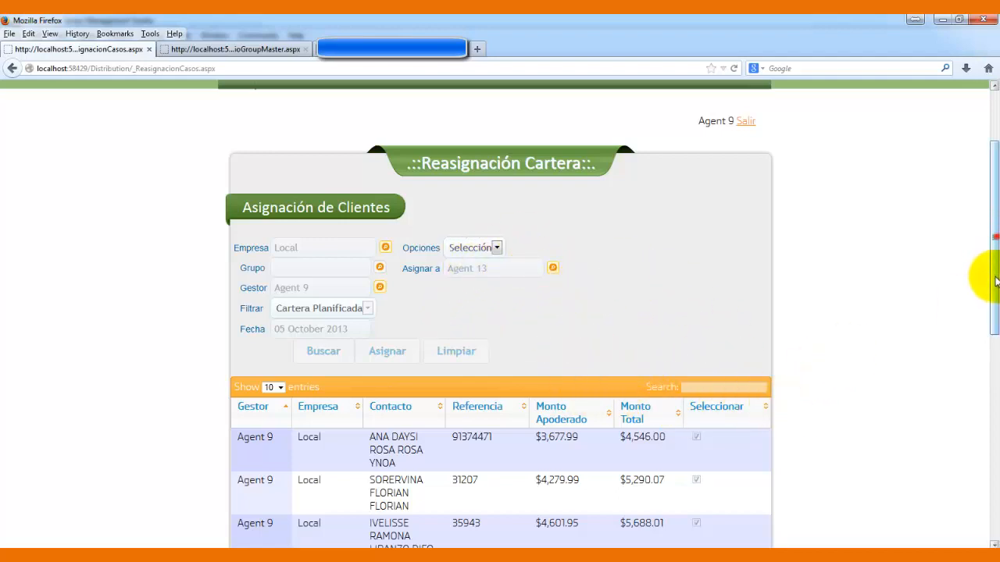
- Untick the second and fifth cases, assign the rest, and dismiss the confirmation
{"action": "left_click_drag", "start_coordinate": [993, 234], "coordinate": [995, 341]}
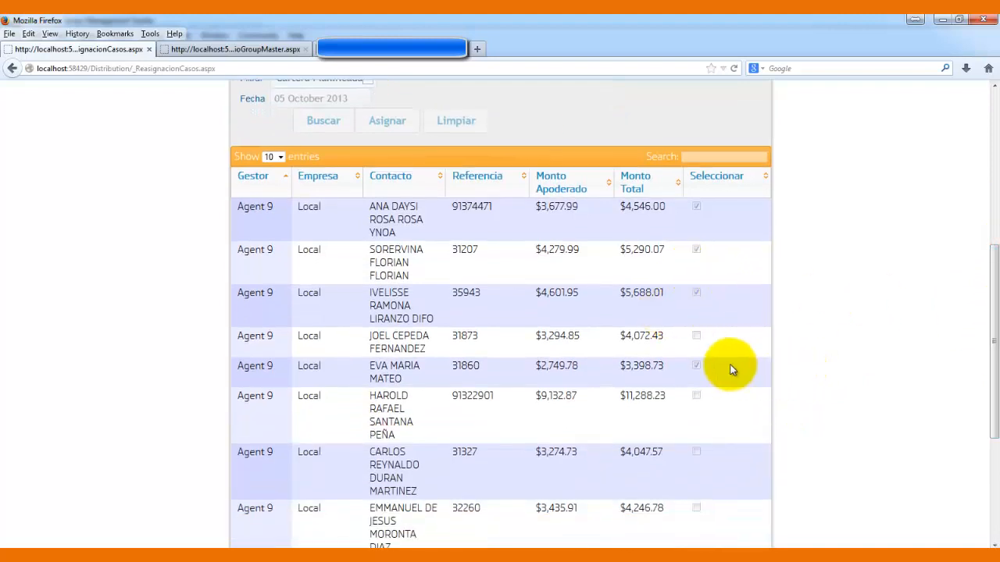
{"action": "left_click", "coordinate": [695, 365]}
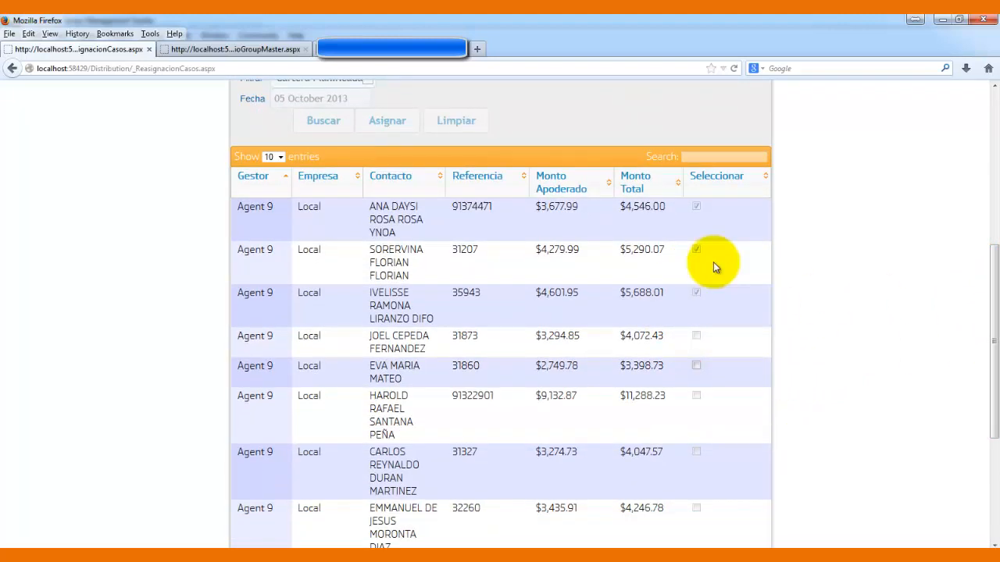
{"action": "left_click", "coordinate": [696, 251]}
{"action": "left_click_drag", "start_coordinate": [993, 346], "coordinate": [995, 207]}
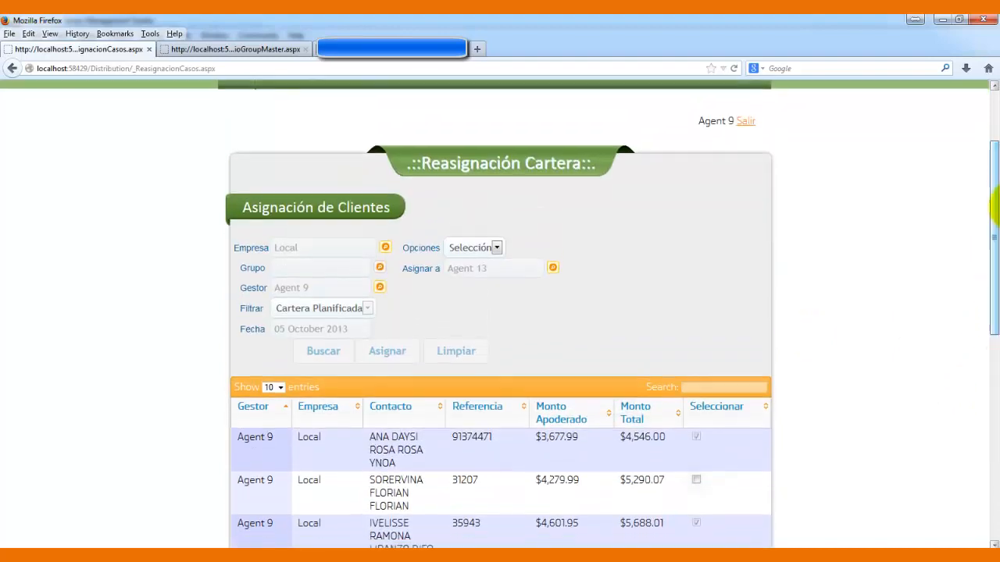
{"action": "left_click", "coordinate": [390, 353]}
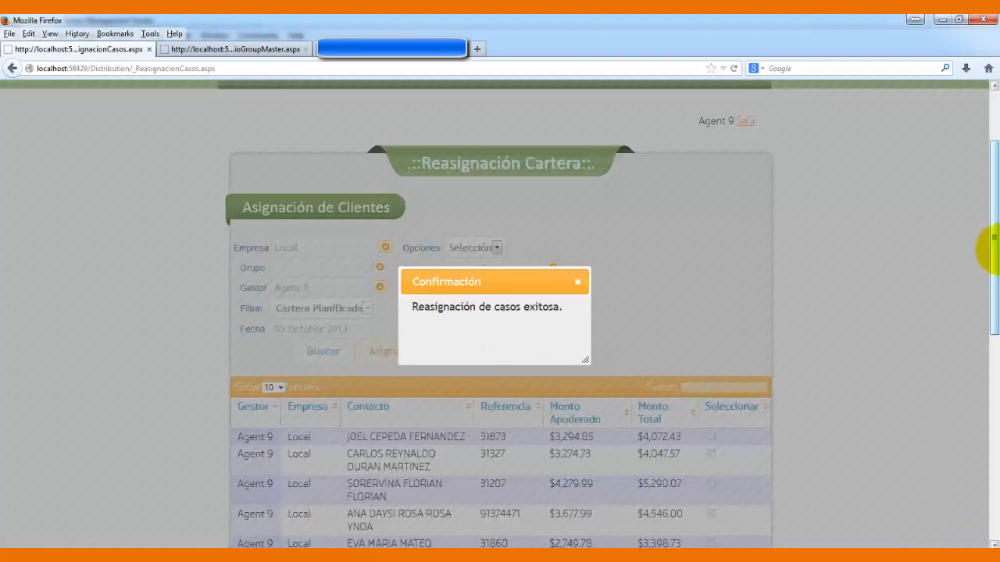
{"action": "left_click", "coordinate": [577, 281]}
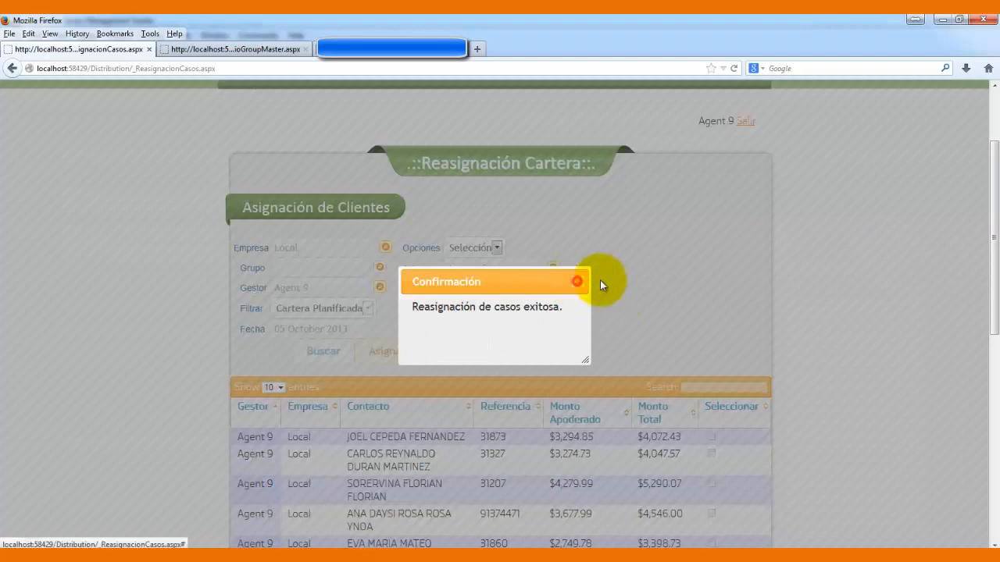
{"action": "left_click_drag", "start_coordinate": [994, 257], "coordinate": [993, 390]}
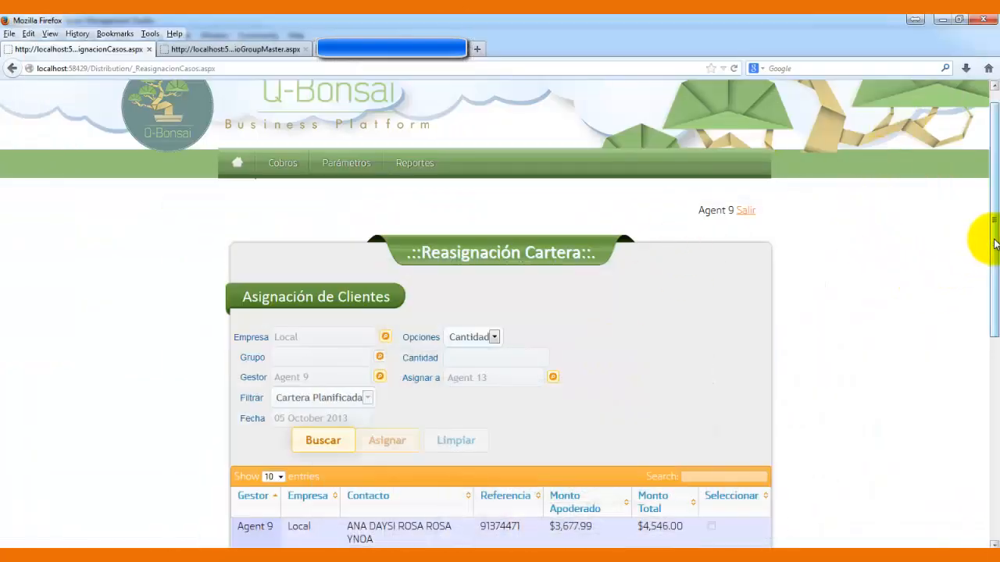
{"action": "mouse_move", "coordinate": [419, 162]}
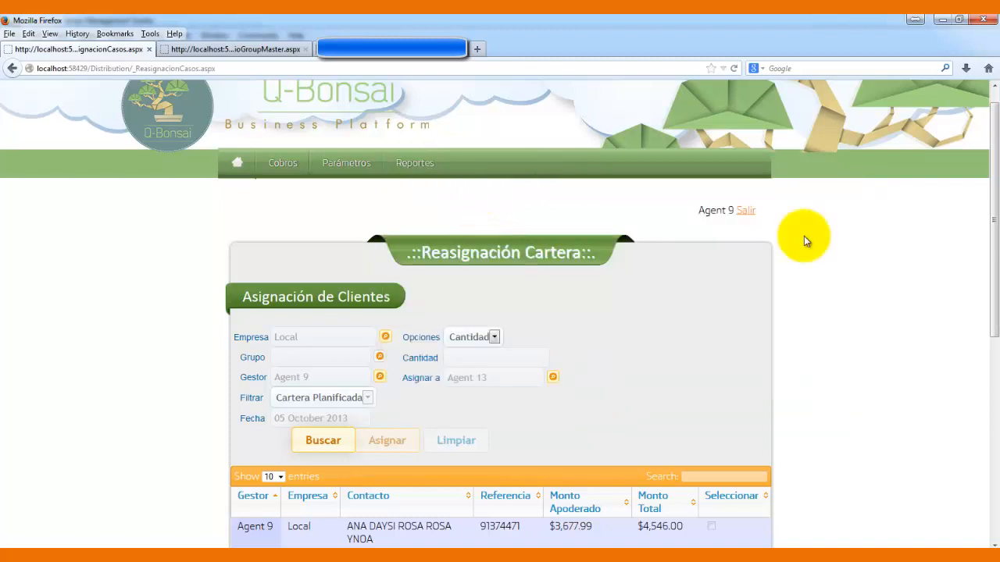
{"action": "mouse_move", "coordinate": [991, 145]}
{"action": "left_mouse_down"}
{"action": "mouse_move", "coordinate": [970, 268]}
{"action": "mouse_move", "coordinate": [977, 305]}
{"action": "mouse_move", "coordinate": [989, 156]}
{"action": "left_mouse_up"}
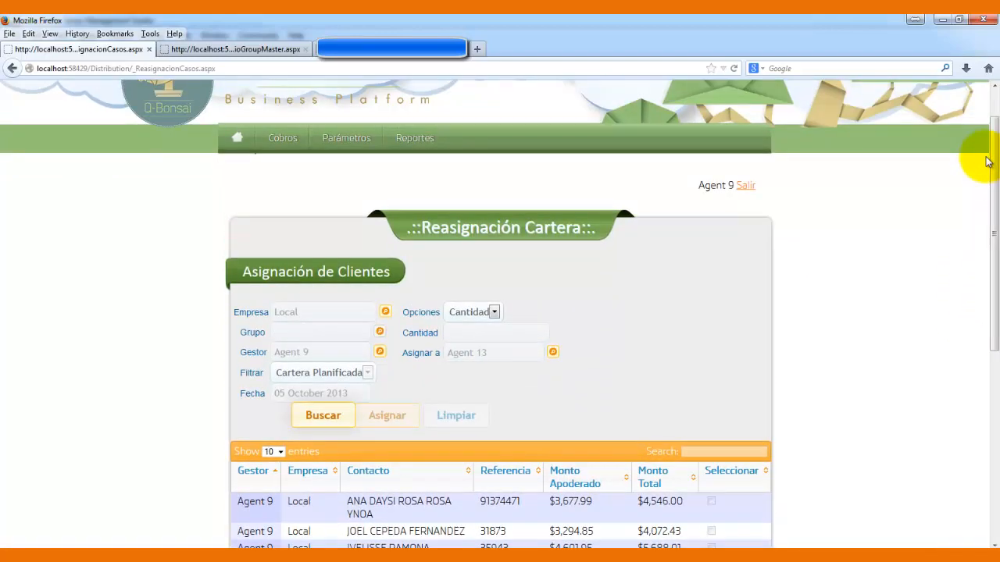